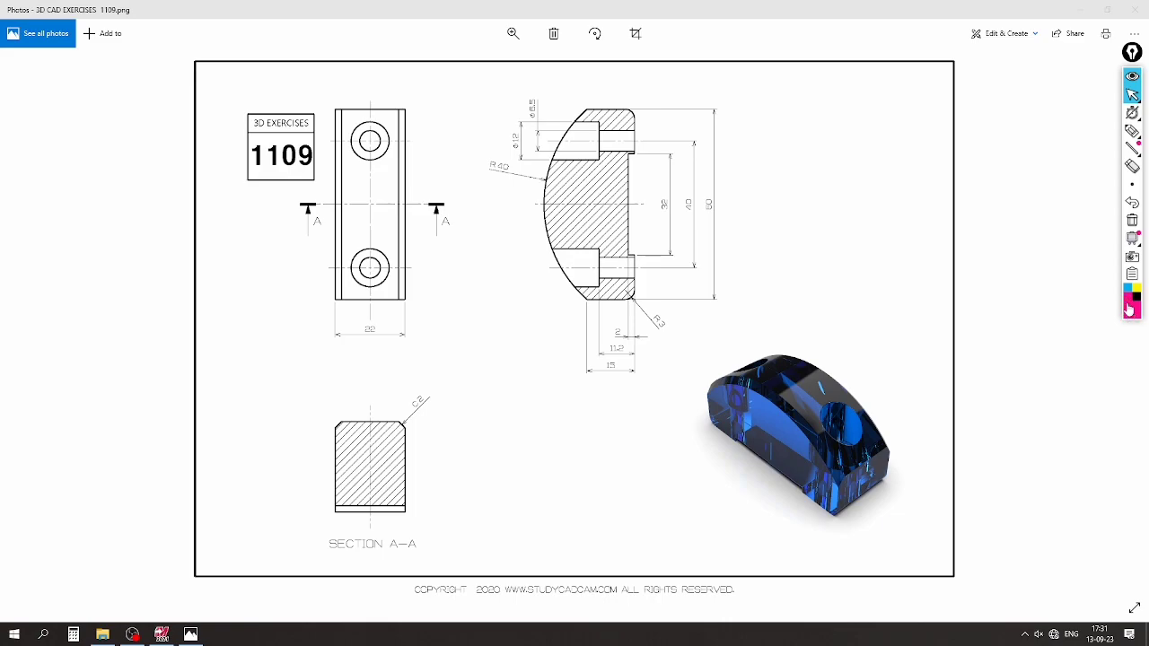
Mark the exercise number, side section view, part rendering and 12 mm counterbore dimension on the drawing with the pen, and clear the marks
{"action": "left_click", "coordinate": [1132, 131]}
{"action": "mouse_move", "coordinate": [301, 100]}
{"action": "left_mouse_down"}
{"action": "mouse_move", "coordinate": [222, 126]}
{"action": "mouse_move", "coordinate": [302, 201]}
{"action": "mouse_move", "coordinate": [336, 168]}
{"action": "mouse_move", "coordinate": [191, 107]}
{"action": "left_mouse_up"}
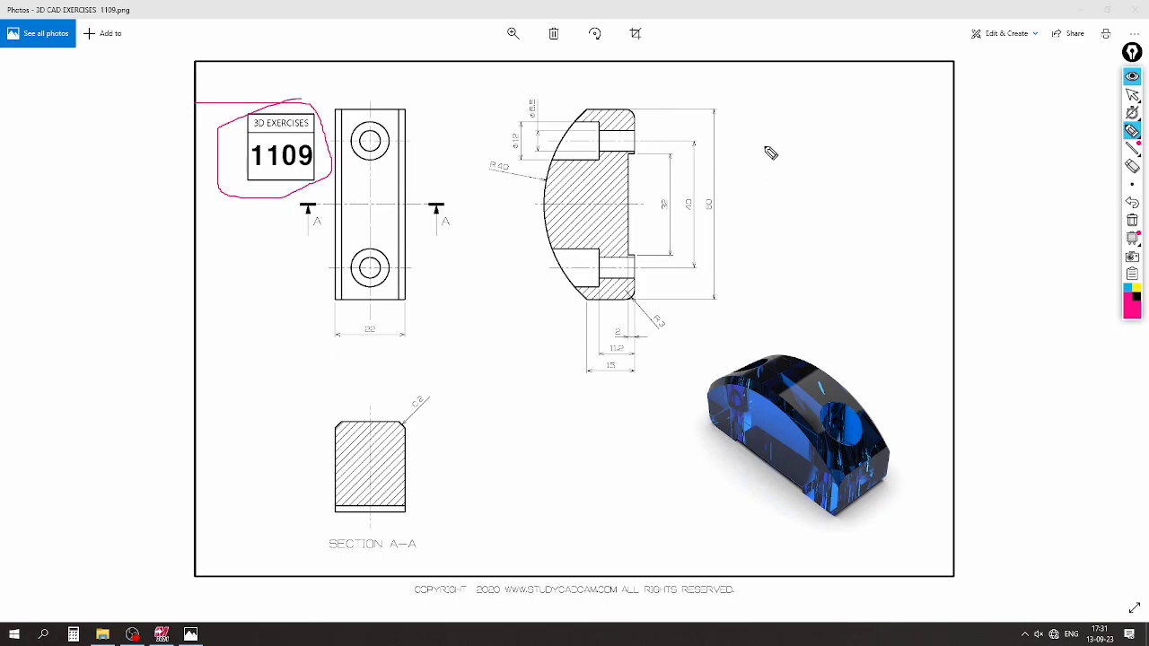
{"action": "mouse_move", "coordinate": [747, 102]}
{"action": "left_mouse_down"}
{"action": "mouse_move", "coordinate": [482, 99]}
{"action": "mouse_move", "coordinate": [492, 276]}
{"action": "mouse_move", "coordinate": [588, 408]}
{"action": "mouse_move", "coordinate": [693, 315]}
{"action": "mouse_move", "coordinate": [762, 117]}
{"action": "mouse_move", "coordinate": [738, 99]}
{"action": "left_mouse_up"}
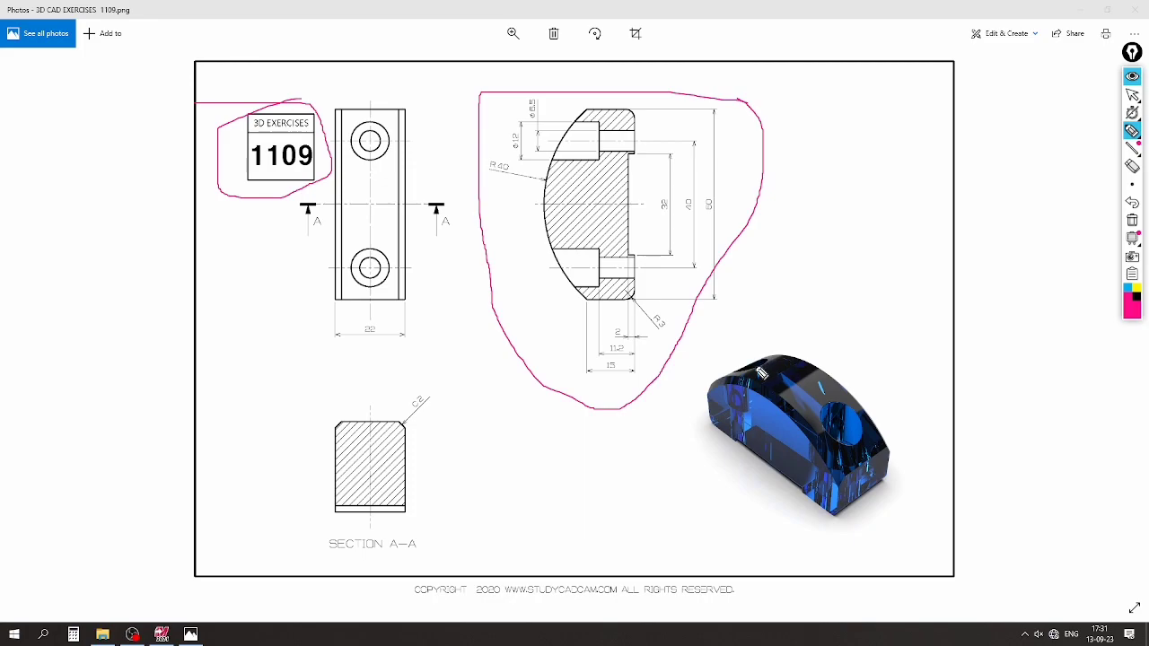
{"action": "left_click_drag", "start_coordinate": [754, 364], "coordinate": [844, 429]}
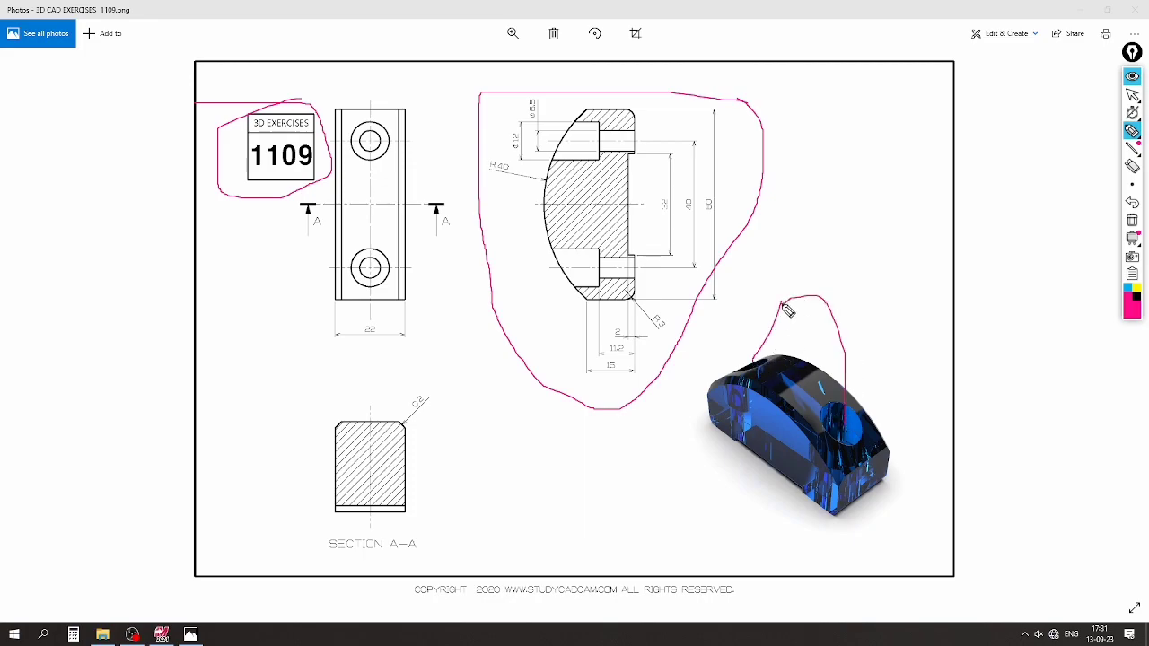
{"action": "mouse_move", "coordinate": [520, 125]}
{"action": "left_mouse_down"}
{"action": "mouse_move", "coordinate": [515, 166]}
{"action": "mouse_move", "coordinate": [530, 126]}
{"action": "mouse_move", "coordinate": [864, 261]}
{"action": "mouse_move", "coordinate": [692, 419]}
{"action": "mouse_move", "coordinate": [745, 428]}
{"action": "left_mouse_up"}
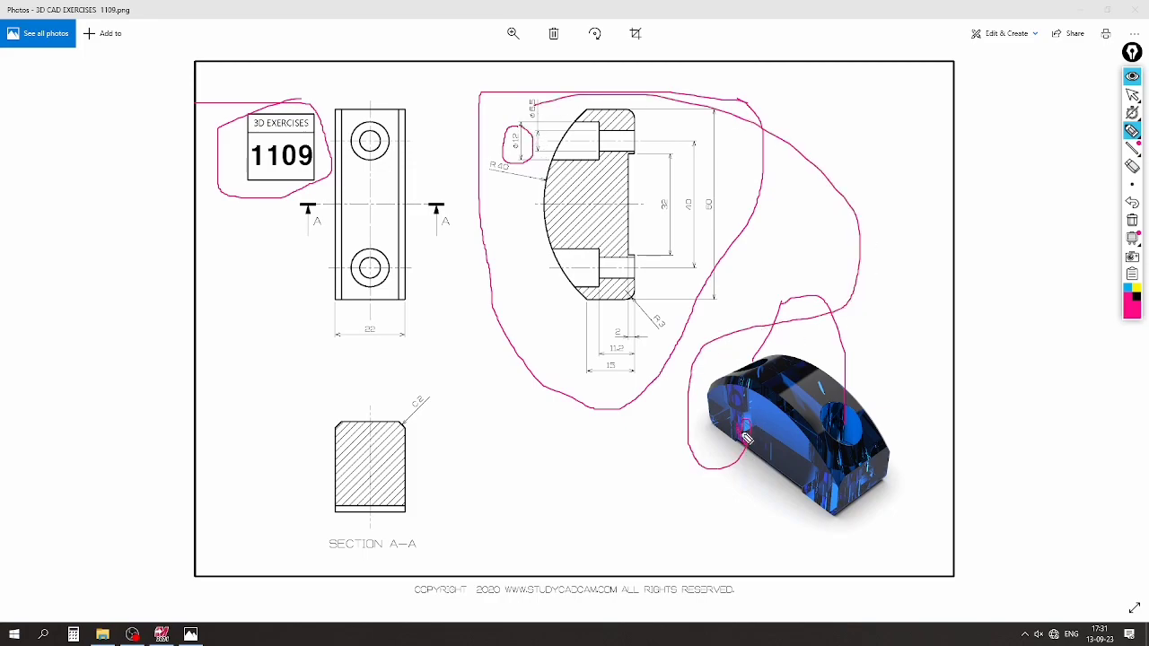
{"action": "left_click", "coordinate": [1132, 221]}
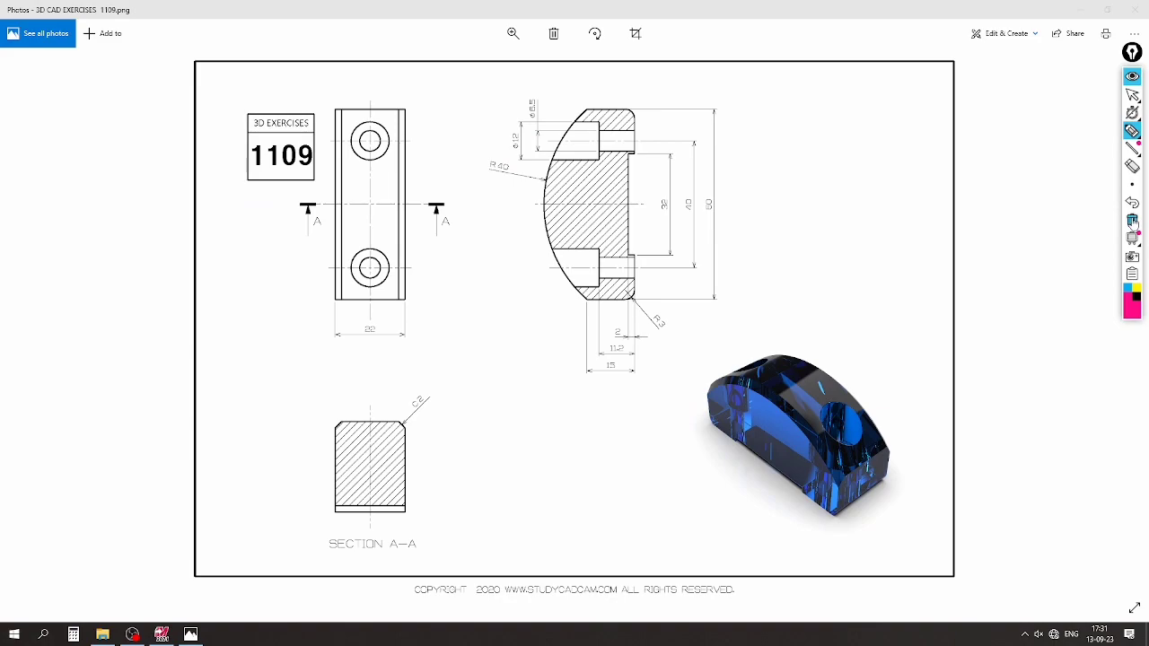
Mark the R3, 2, 15 and 60 mm dimensions and section A-A with the pen, clear the marks and close the annotation tools
{"action": "mouse_move", "coordinate": [639, 337]}
{"action": "left_mouse_down"}
{"action": "mouse_move", "coordinate": [675, 339]}
{"action": "mouse_move", "coordinate": [736, 293]}
{"action": "left_mouse_up"}
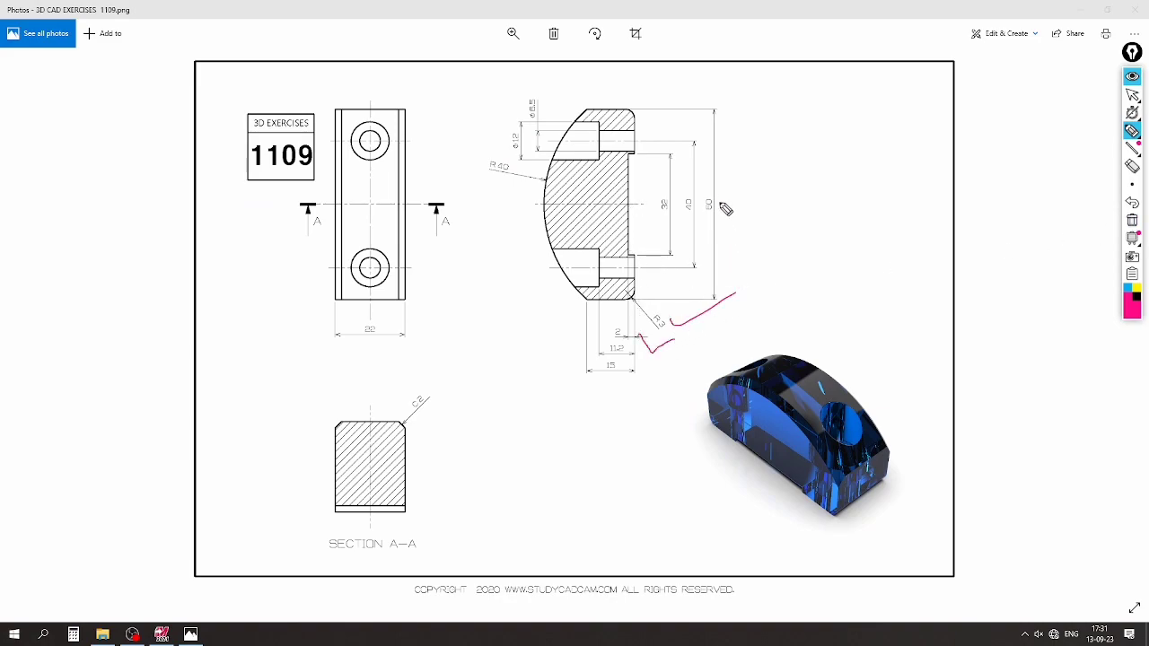
{"action": "left_click_drag", "start_coordinate": [717, 196], "coordinate": [768, 196]}
{"action": "mouse_move", "coordinate": [643, 386]}
{"action": "left_mouse_down"}
{"action": "mouse_move", "coordinate": [588, 368]}
{"action": "mouse_move", "coordinate": [638, 373]}
{"action": "mouse_move", "coordinate": [633, 384]}
{"action": "left_mouse_up"}
{"action": "mouse_move", "coordinate": [448, 544]}
{"action": "left_mouse_down"}
{"action": "mouse_move", "coordinate": [395, 556]}
{"action": "mouse_move", "coordinate": [420, 521]}
{"action": "left_mouse_up"}
{"action": "mouse_move", "coordinate": [262, 207]}
{"action": "left_mouse_down"}
{"action": "mouse_move", "coordinate": [462, 454]}
{"action": "mouse_move", "coordinate": [459, 495]}
{"action": "mouse_move", "coordinate": [494, 479]}
{"action": "left_mouse_up"}
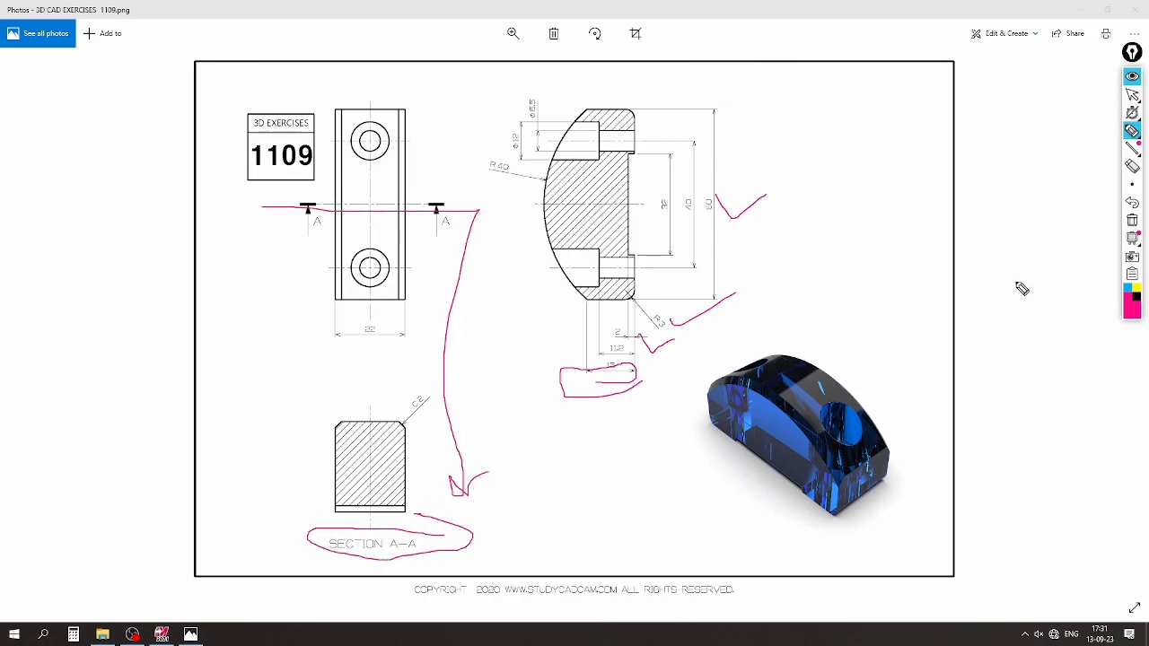
{"action": "left_click", "coordinate": [1132, 220]}
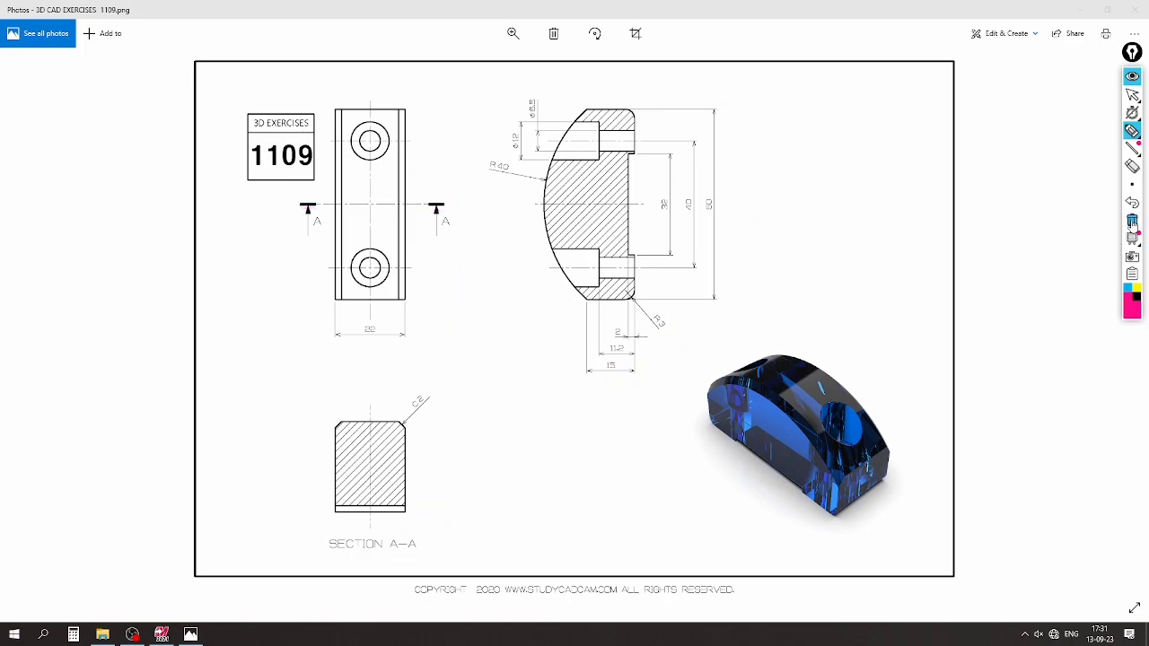
{"action": "left_click", "coordinate": [1131, 95]}
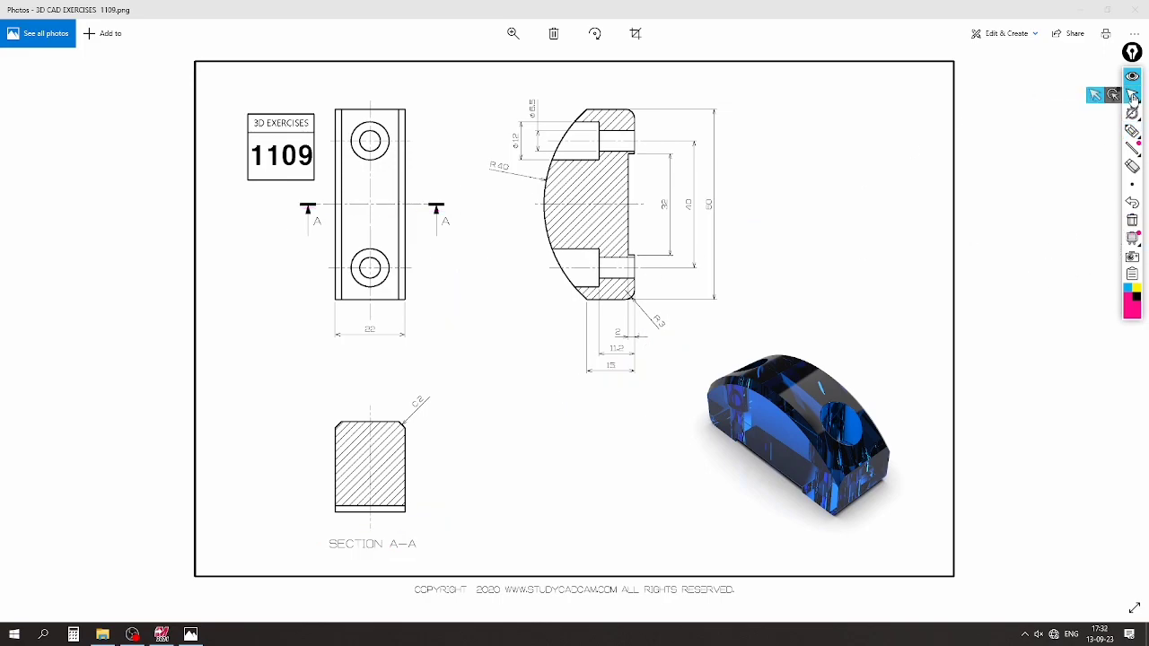
{"action": "left_click", "coordinate": [1132, 75]}
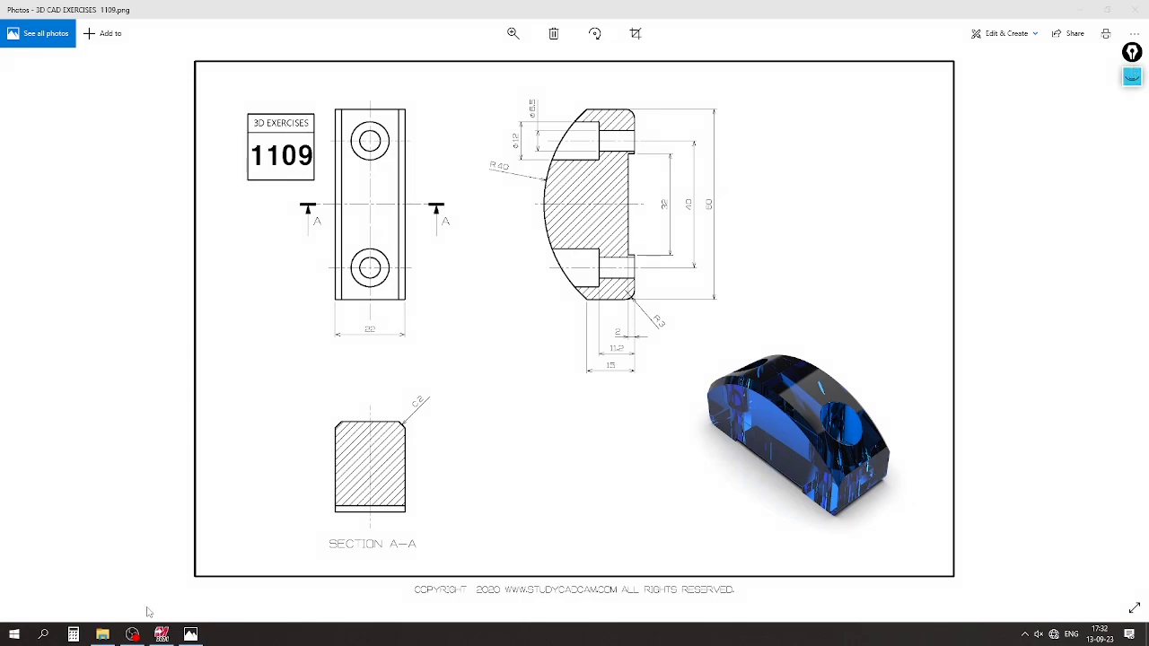
Switch to Mastercam and set both the graphics view and the construction plane to Right
{"action": "left_click", "coordinate": [161, 635]}
{"action": "right_click", "coordinate": [451, 212]}
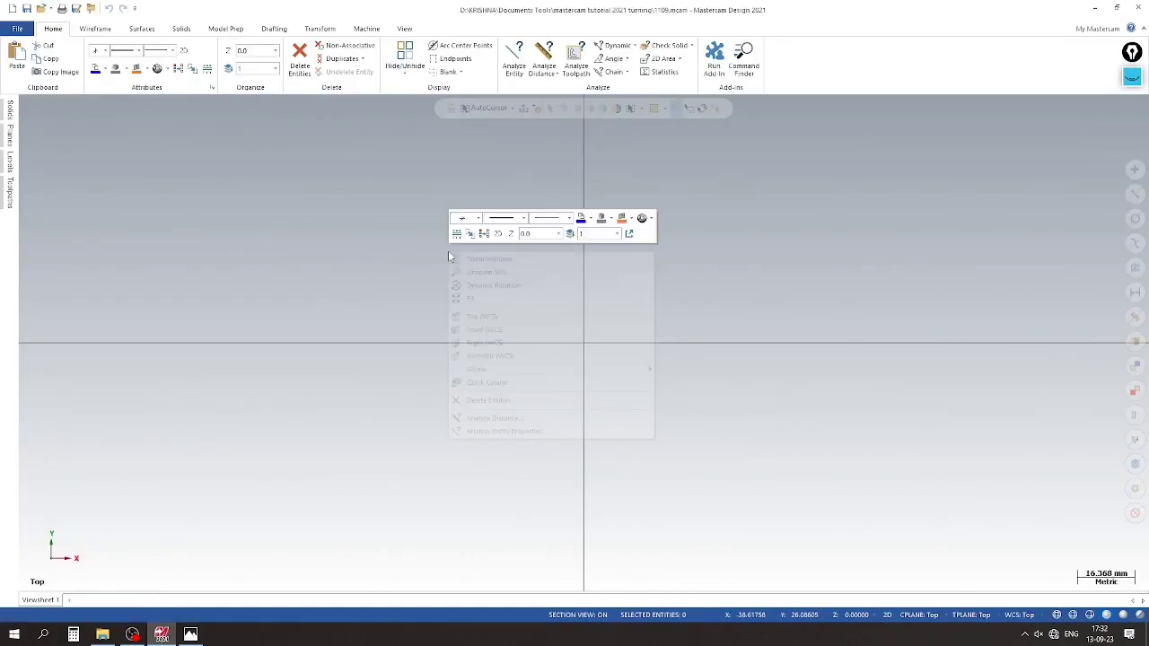
{"action": "left_click", "coordinate": [501, 342]}
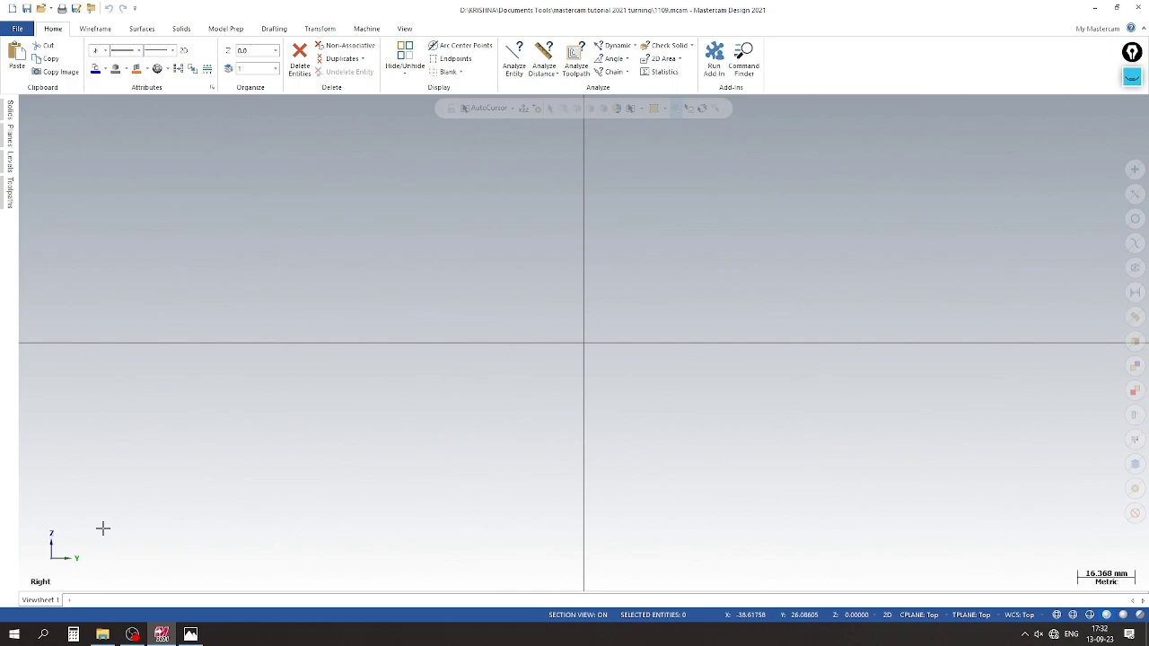
{"action": "left_click", "coordinate": [919, 614]}
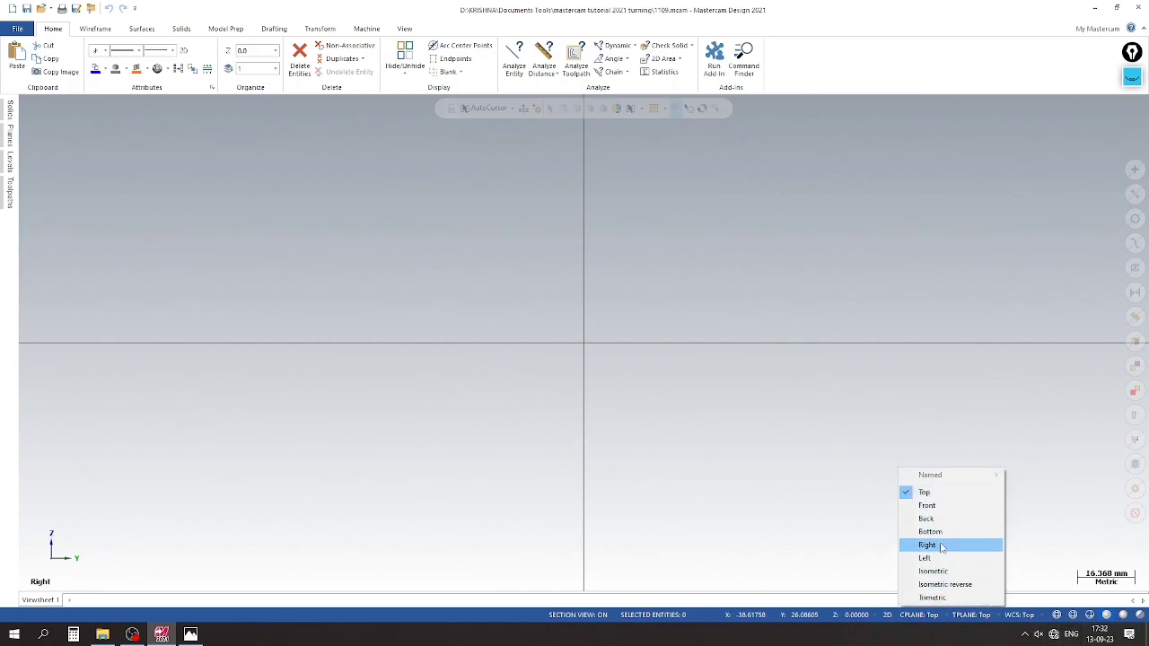
{"action": "left_click", "coordinate": [938, 543]}
Switch to the exercise drawing and examine the overall length and base thickness dimensions of the side section profile
{"action": "left_click", "coordinate": [191, 635]}
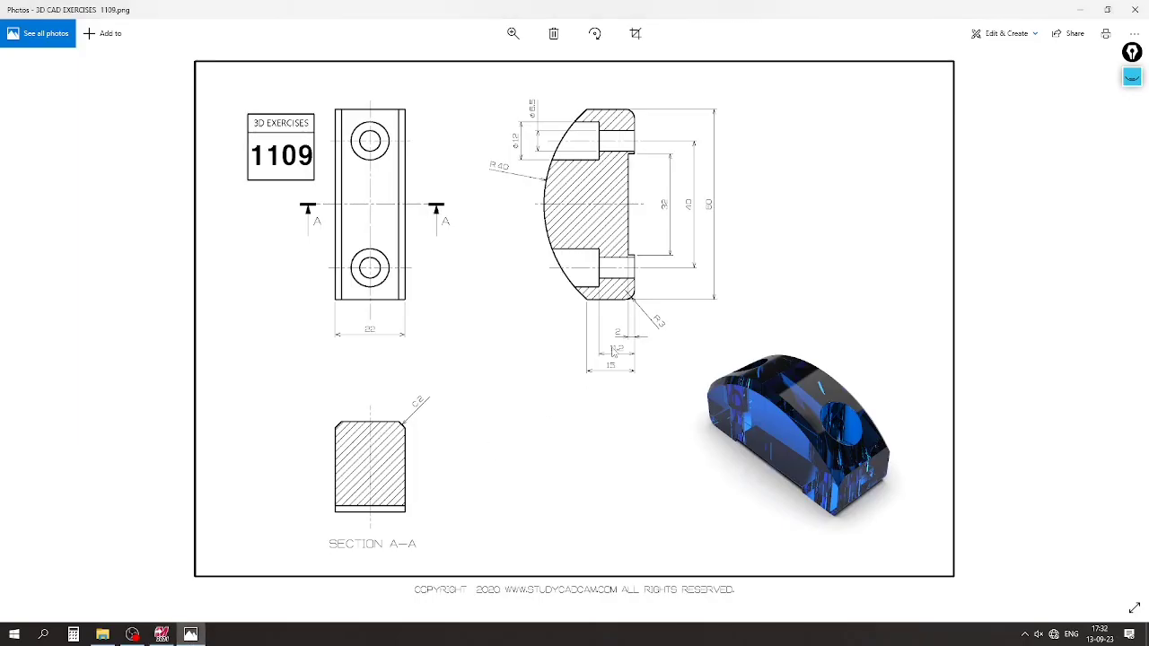
{"action": "left_click", "coordinate": [1132, 76]}
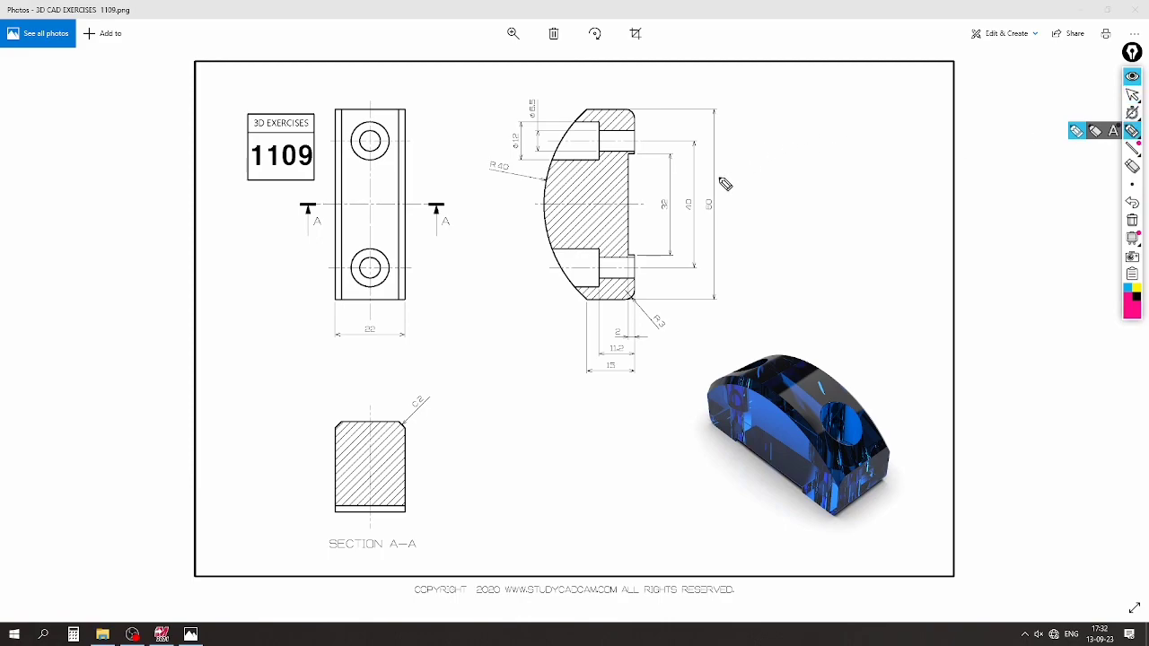
{"action": "left_click", "coordinate": [1131, 94]}
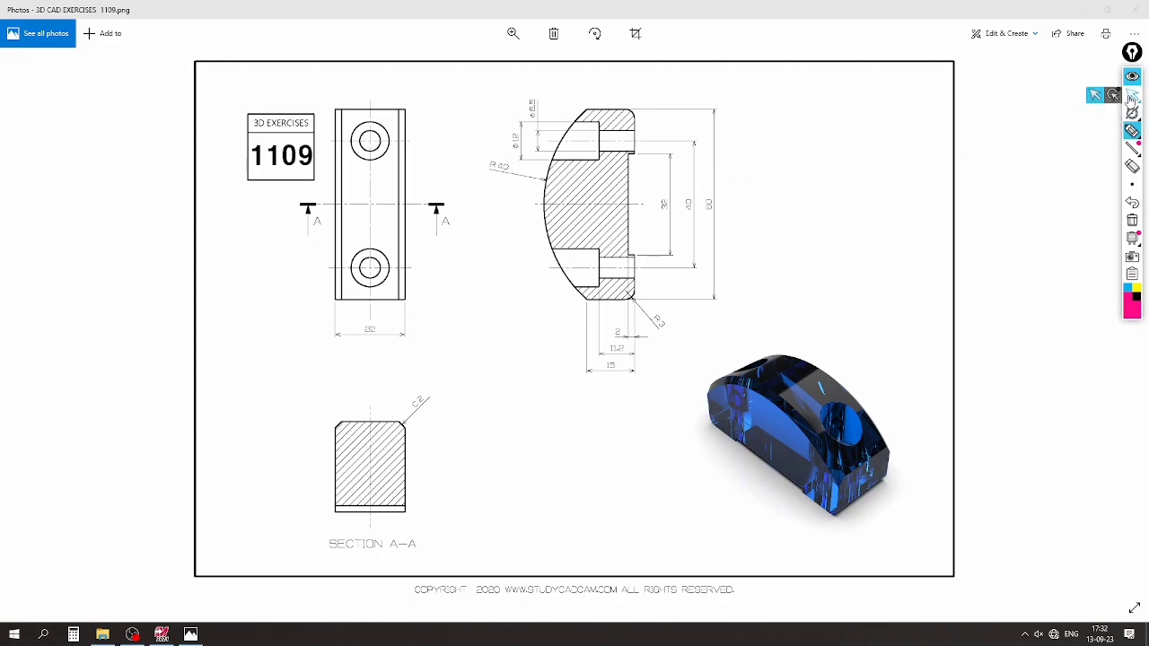
{"action": "scroll", "coordinate": [682, 195], "scroll_direction": "up", "scroll_amount": 5}
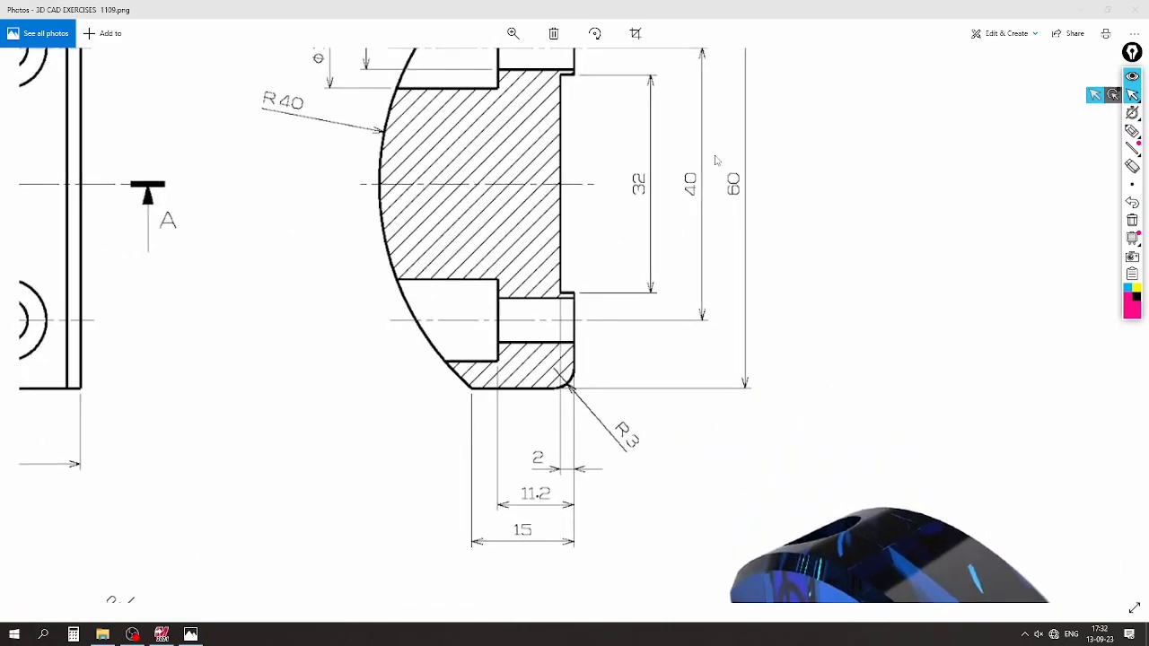
{"action": "scroll", "coordinate": [684, 377], "scroll_direction": "down", "scroll_amount": 3}
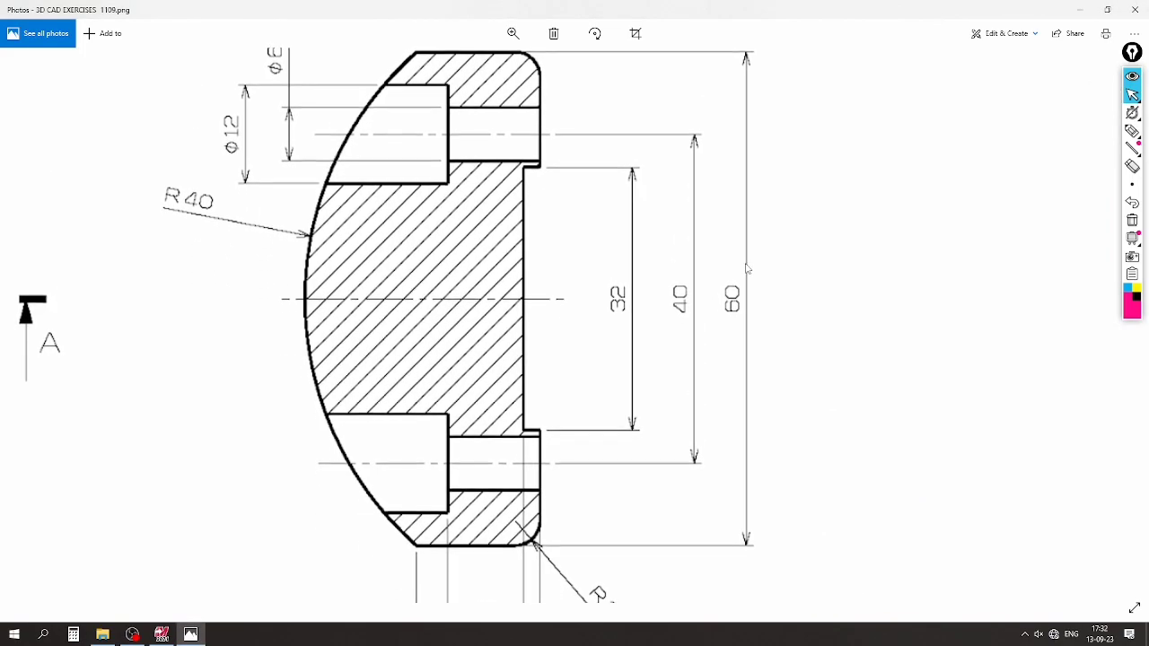
{"action": "scroll", "coordinate": [528, 236], "scroll_direction": "down", "scroll_amount": 2}
{"action": "scroll", "coordinate": [527, 217], "scroll_direction": "down", "scroll_amount": 2}
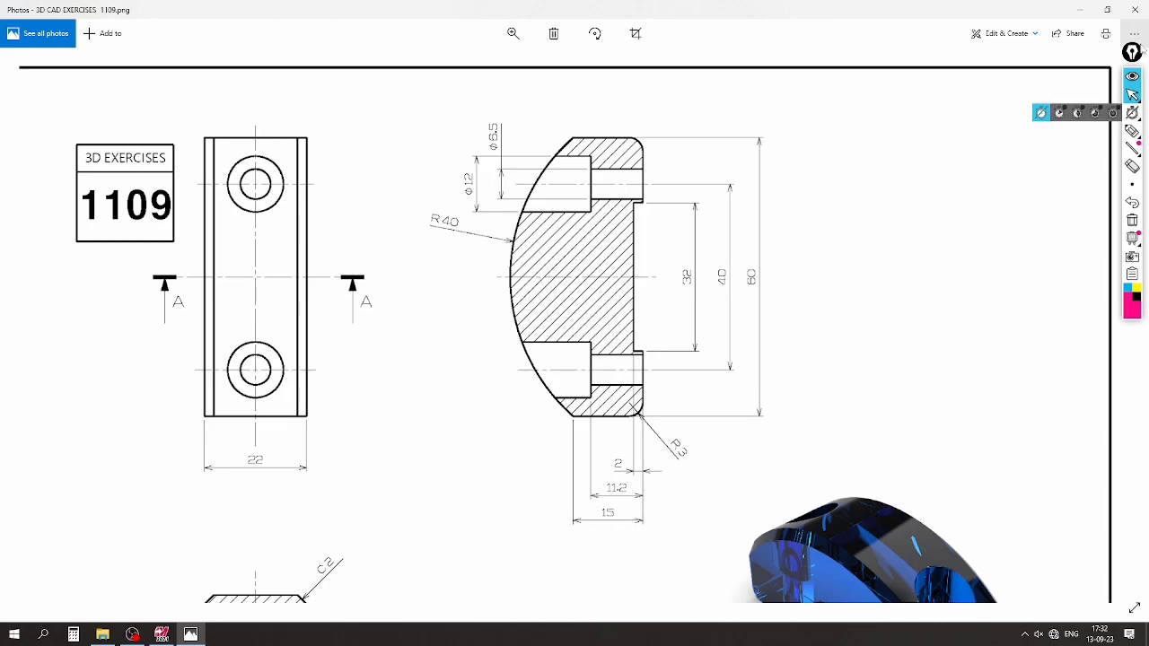
{"action": "left_click", "coordinate": [1131, 131]}
{"action": "mouse_move", "coordinate": [777, 248]}
{"action": "left_mouse_down"}
{"action": "mouse_move", "coordinate": [777, 303]}
{"action": "mouse_move", "coordinate": [770, 227]}
{"action": "left_mouse_up"}
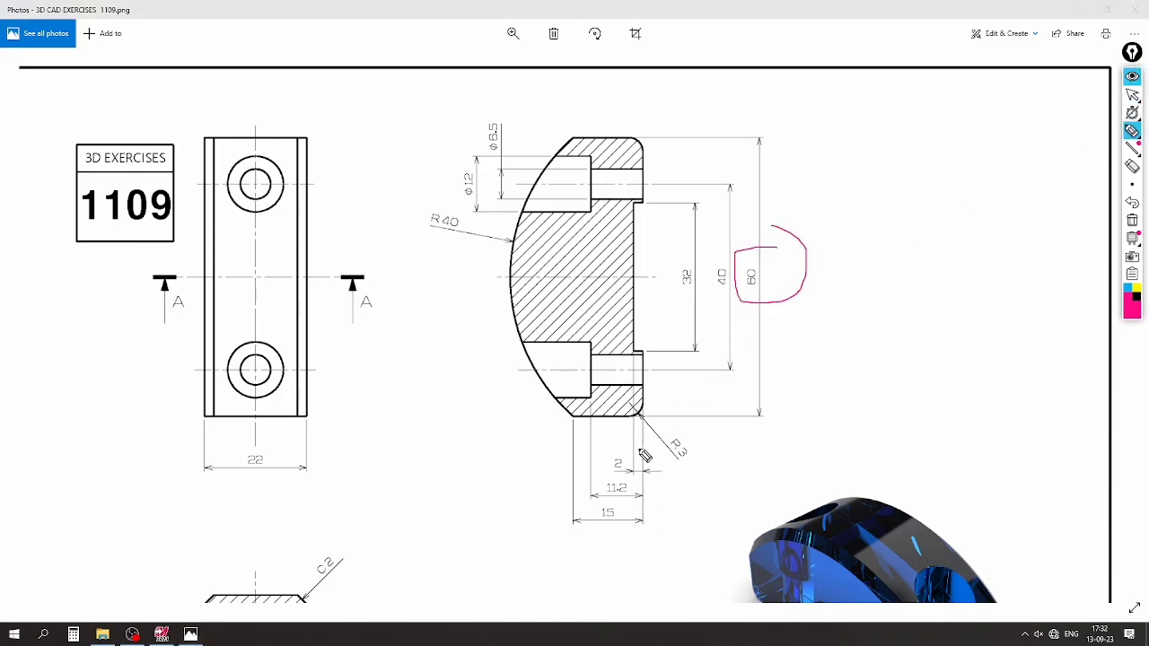
{"action": "mouse_move", "coordinate": [679, 516]}
{"action": "left_mouse_down"}
{"action": "mouse_move", "coordinate": [557, 510]}
{"action": "mouse_move", "coordinate": [696, 542]}
{"action": "mouse_move", "coordinate": [660, 514]}
{"action": "left_mouse_up"}
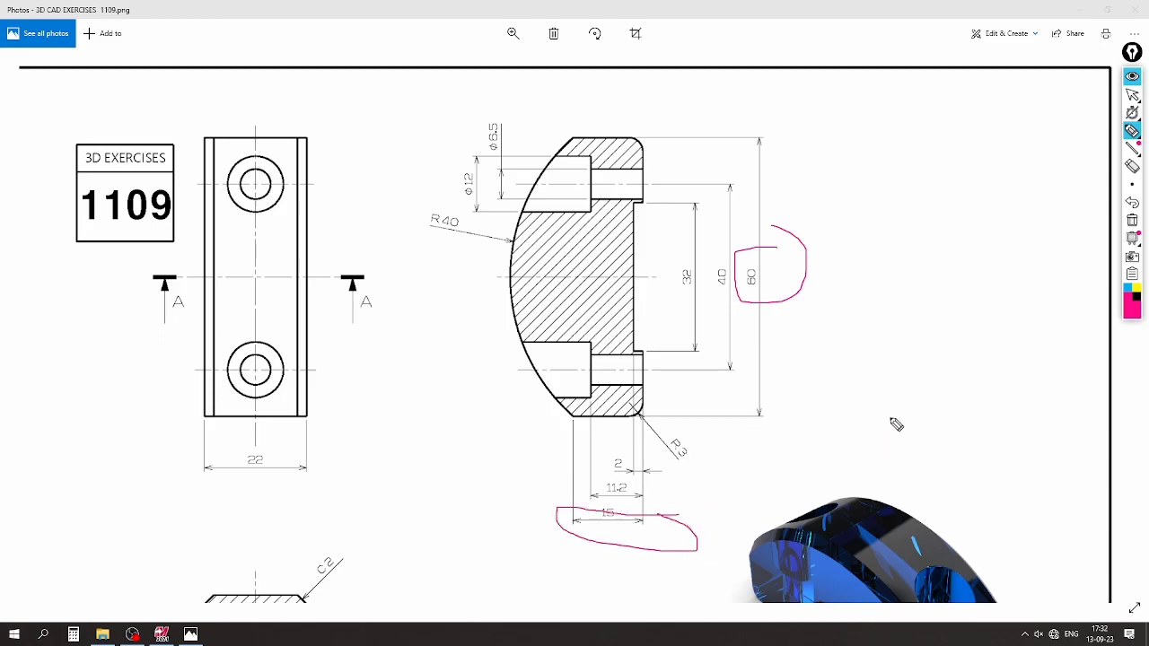
{"action": "left_click", "coordinate": [1131, 221]}
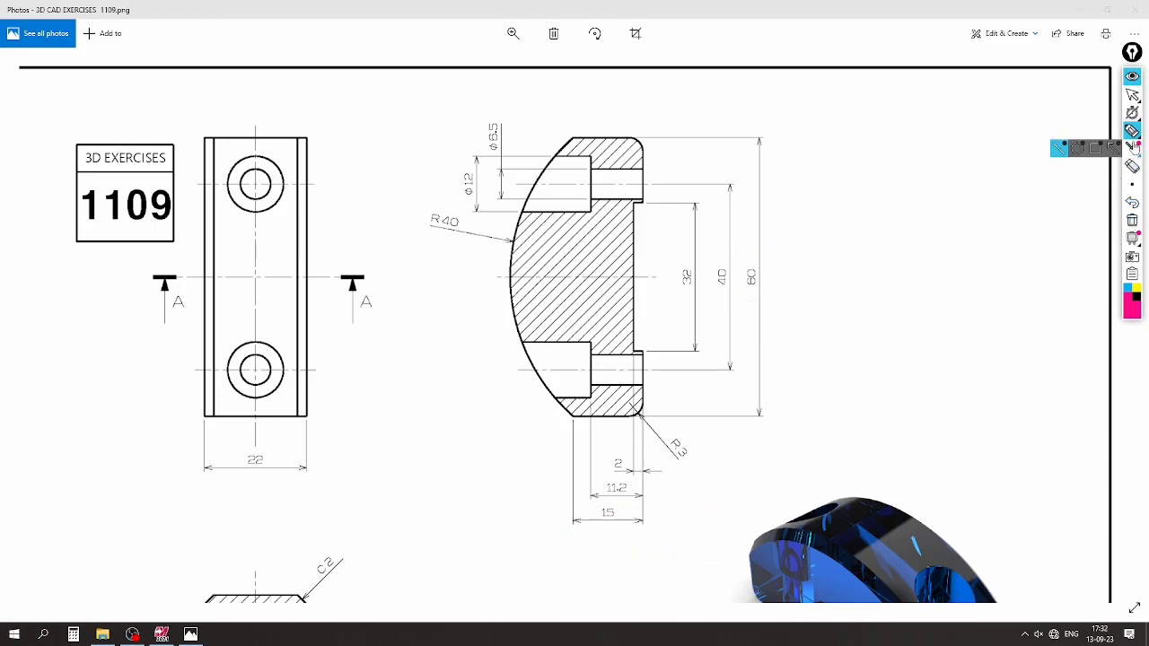
{"action": "left_click", "coordinate": [1133, 94]}
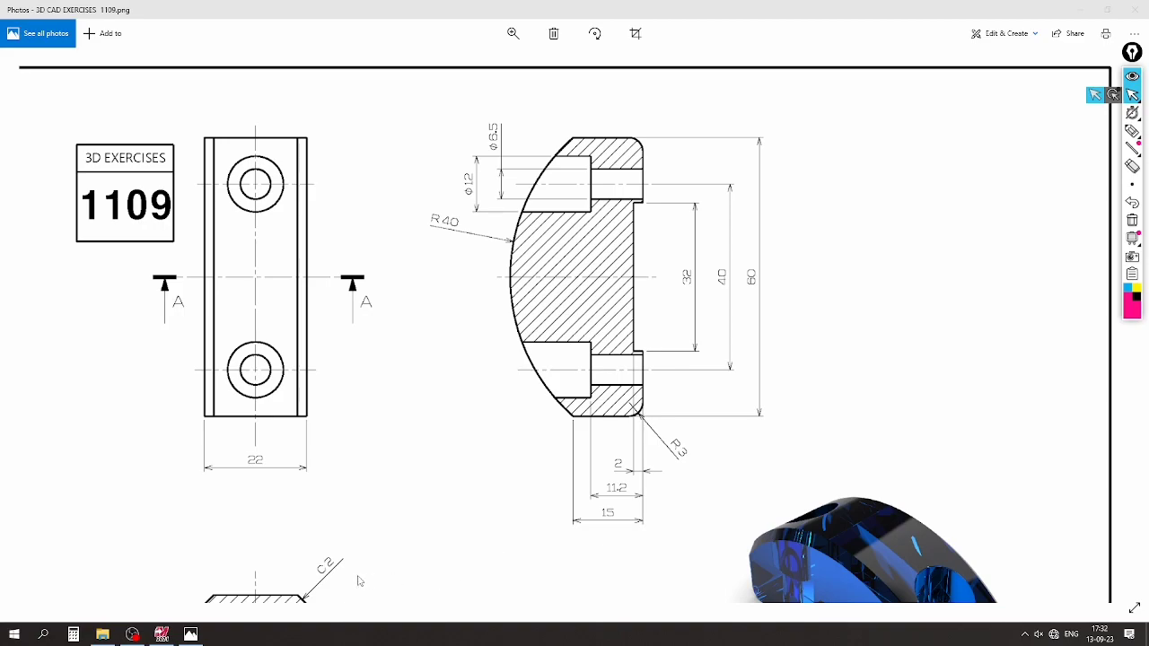
Switch to Mastercam and draw a rectangular shape about 125 mm wide and 28 mm high, with its bottom-centre base point at the origin
{"action": "left_click", "coordinate": [162, 634]}
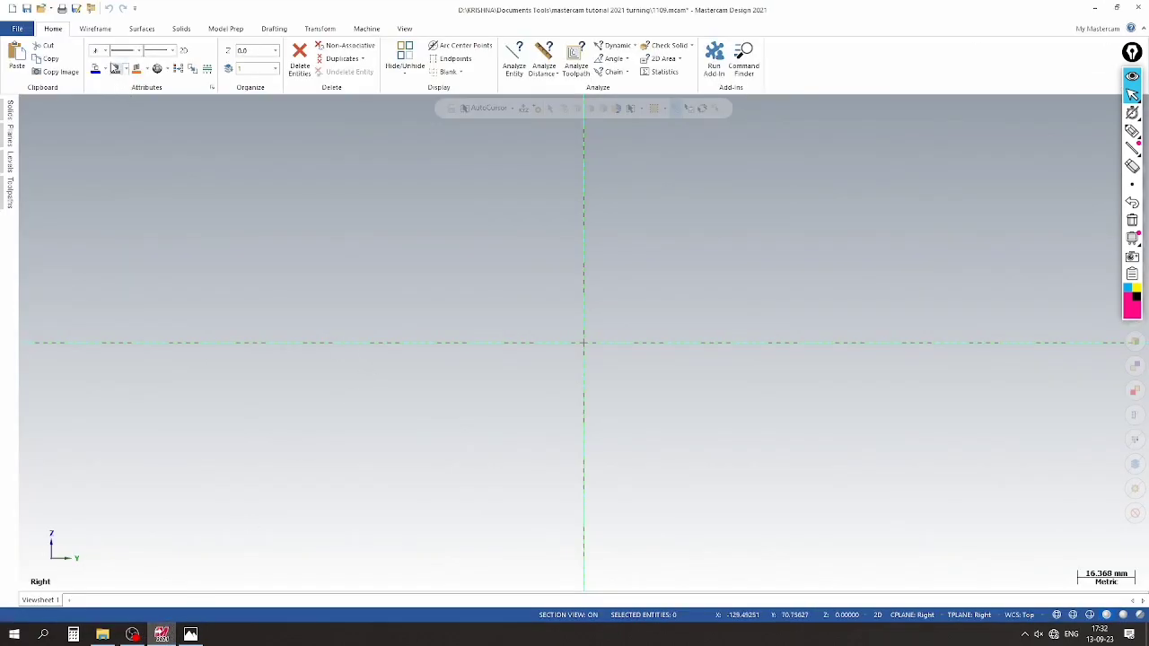
{"action": "left_click", "coordinate": [139, 29]}
{"action": "left_click", "coordinate": [96, 29]}
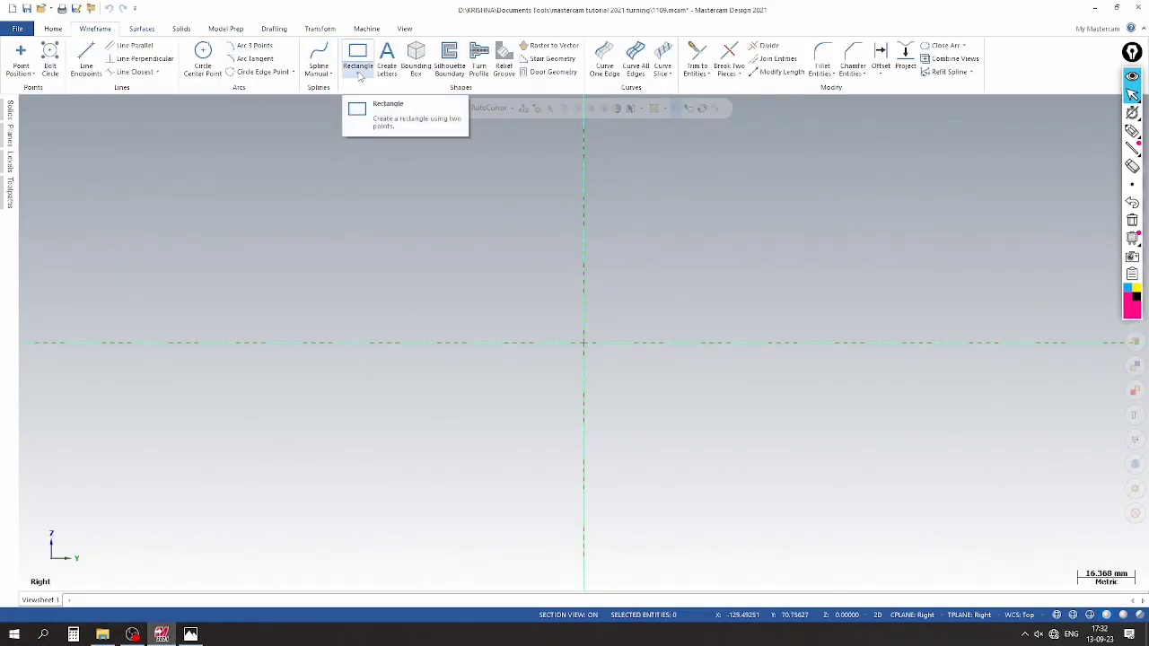
{"action": "left_click", "coordinate": [358, 75]}
{"action": "left_click", "coordinate": [388, 99]}
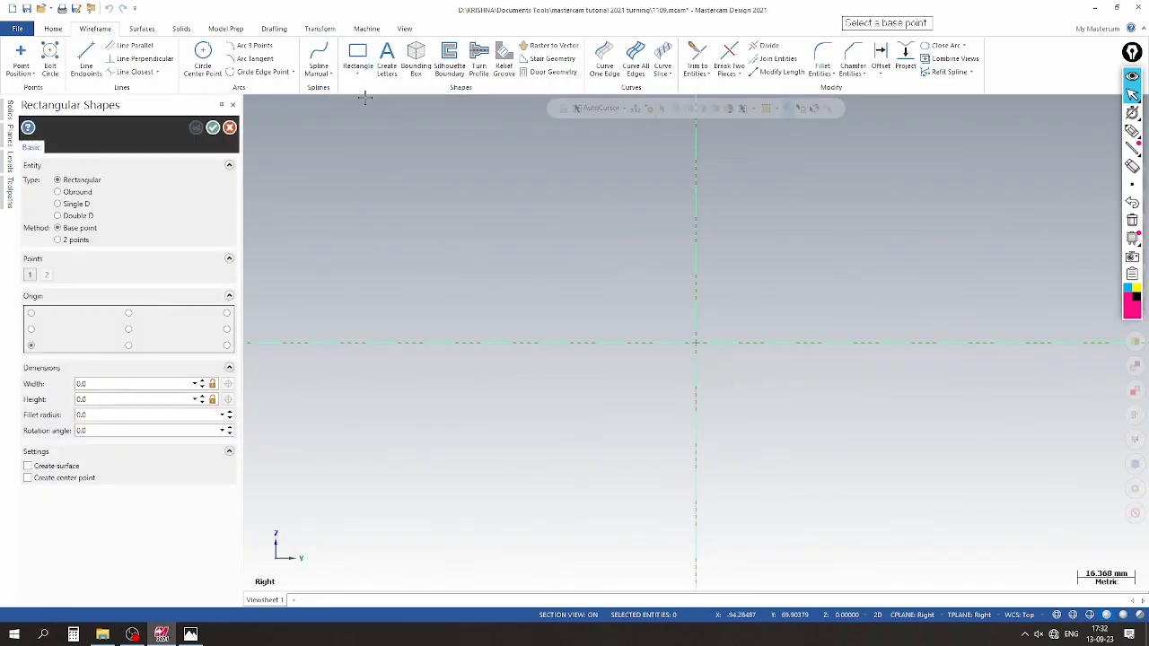
{"action": "left_click", "coordinate": [128, 346]}
{"action": "left_click", "coordinate": [696, 342]}
{"action": "left_click", "coordinate": [476, 243]}
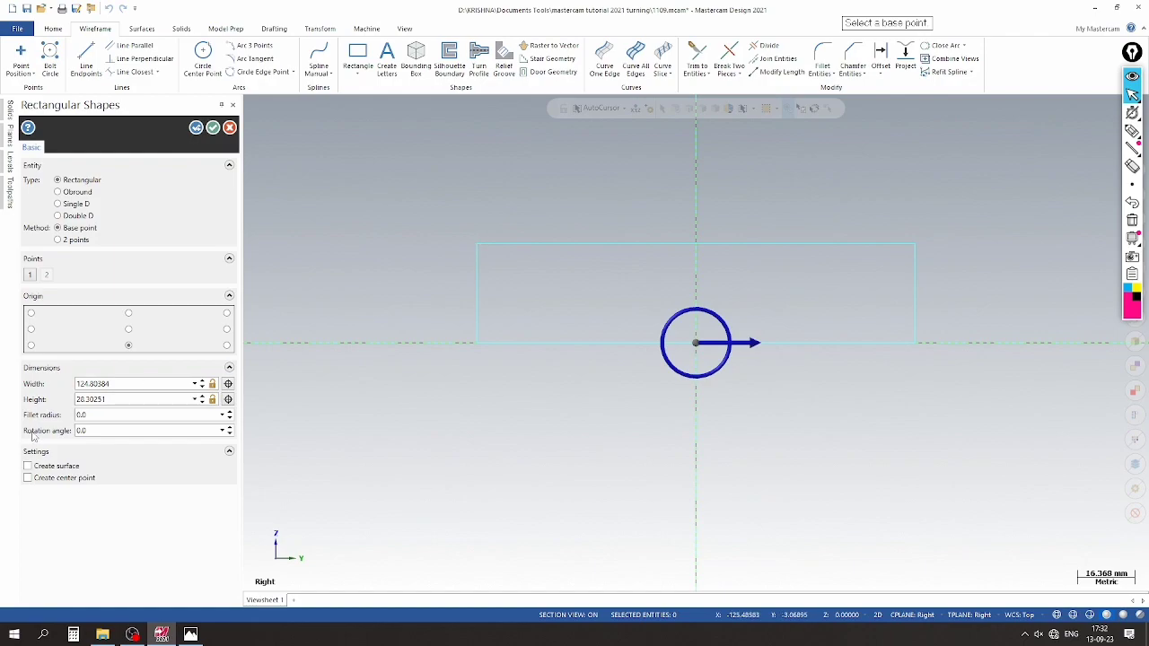
Set the rectangle's height to 15 mm and its width to 60 mm, and finish the shape
{"action": "double_click", "coordinate": [118, 403]}
{"action": "type", "text": "15"}
{"action": "key", "text": "Return"}
{"action": "double_click", "coordinate": [125, 386]}
{"action": "type", "text": "60"}
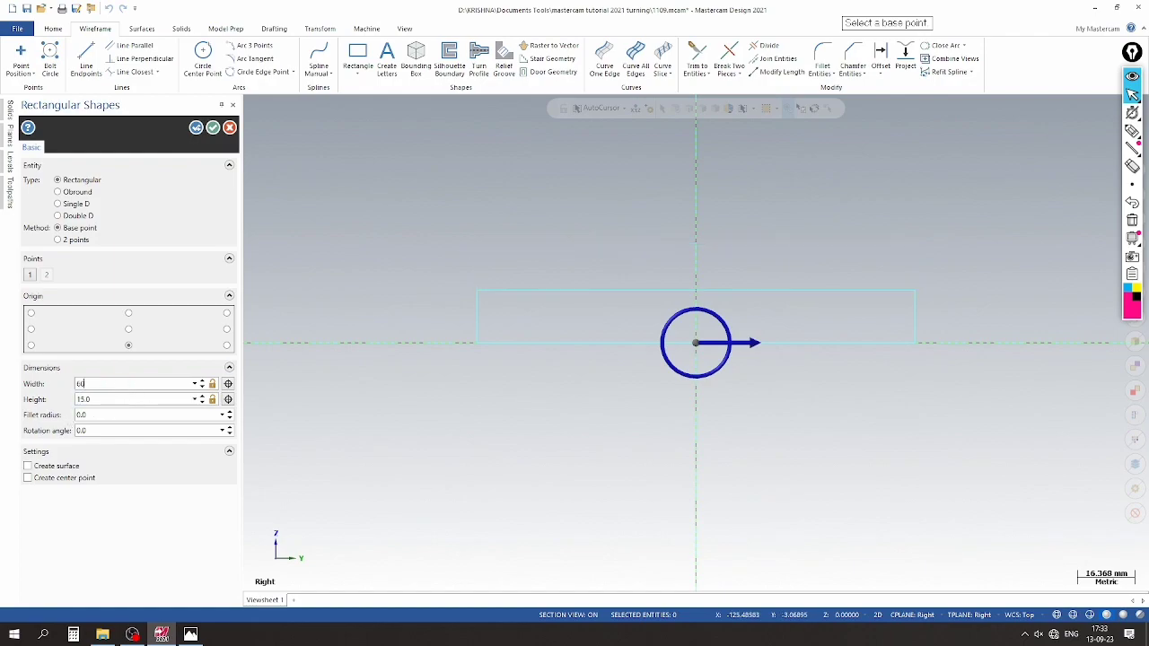
{"action": "key", "text": "Return"}
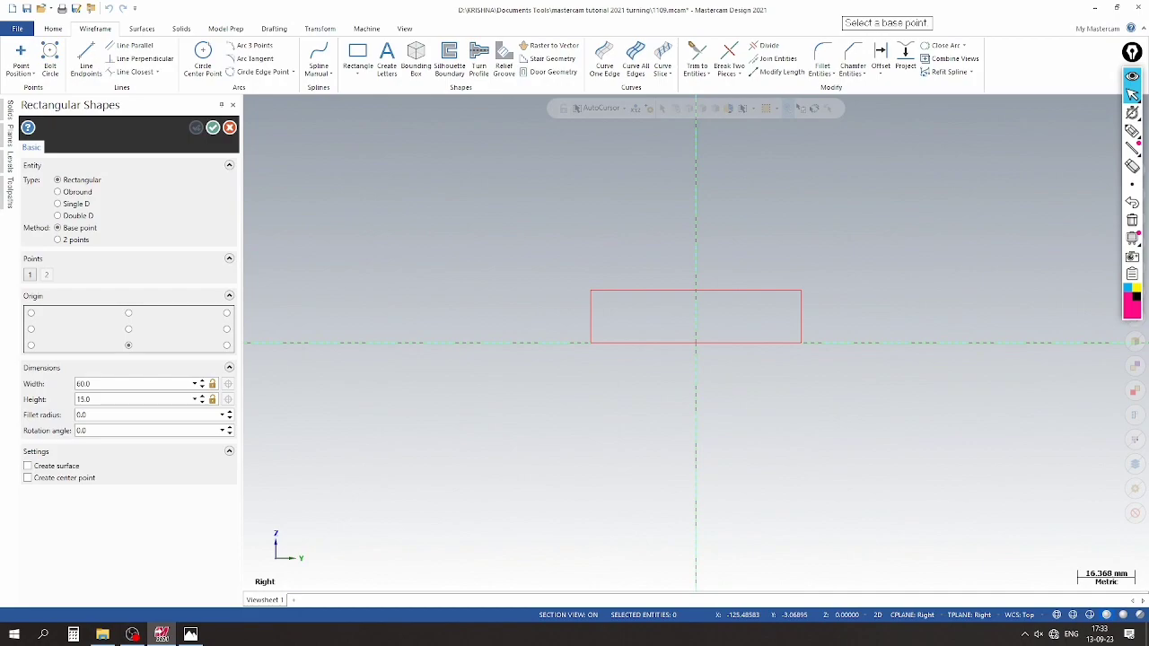
{"action": "left_click", "coordinate": [213, 129]}
Check the radius of the profile's curved face in the exercise drawing and return to Mastercam
{"action": "scroll", "coordinate": [583, 290], "scroll_direction": "up", "scroll_amount": 2}
{"action": "scroll", "coordinate": [641, 300], "scroll_direction": "up", "scroll_amount": 2}
{"action": "left_click", "coordinate": [190, 634]}
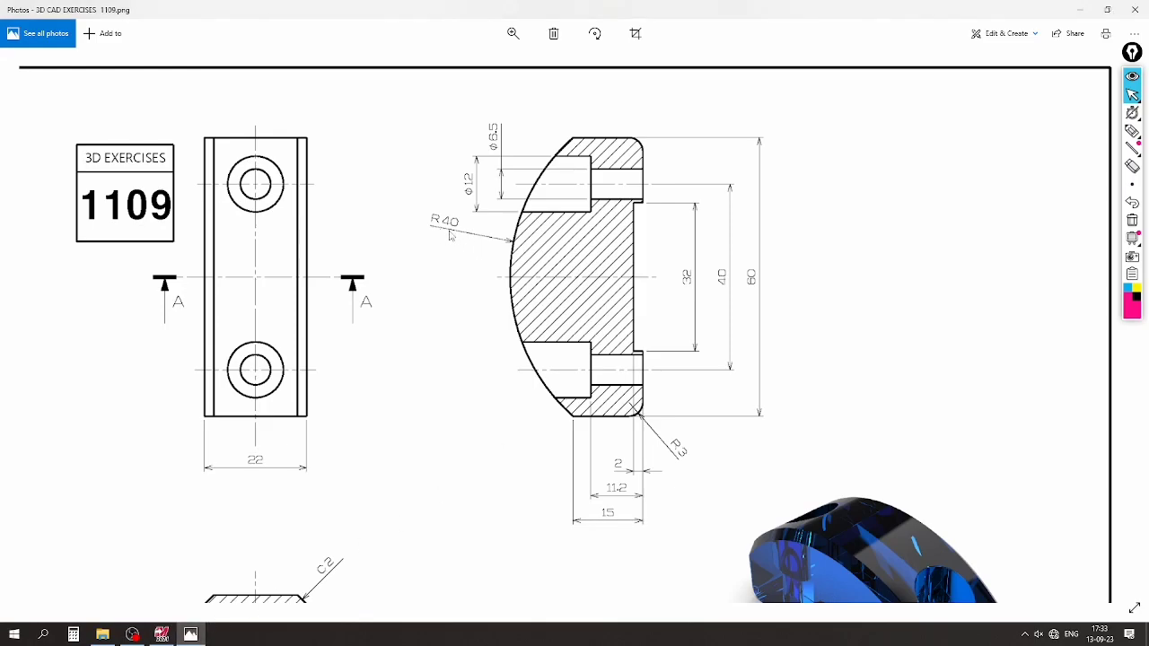
{"action": "left_click", "coordinate": [162, 634]}
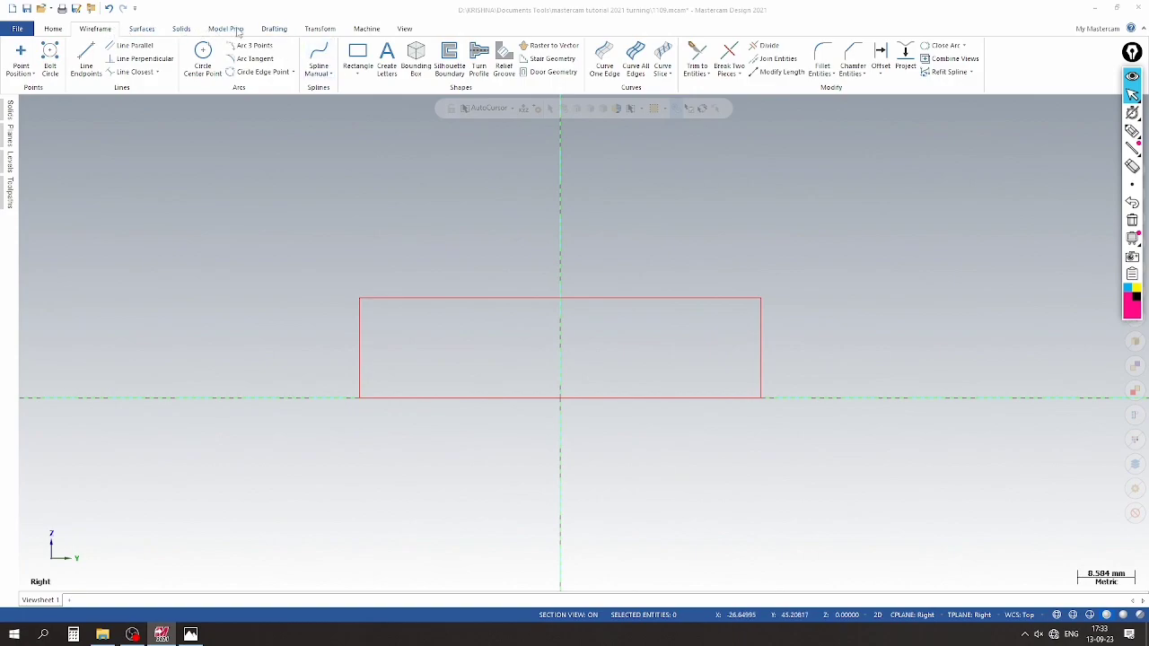
{"action": "left_click", "coordinate": [294, 73]}
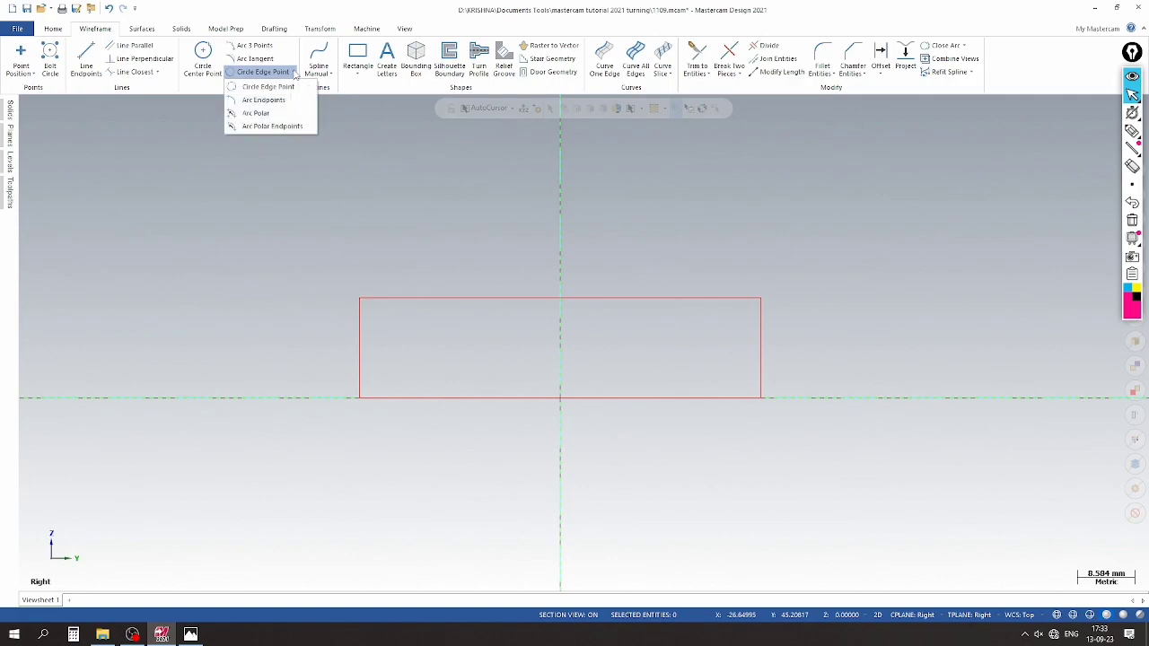
{"action": "left_click", "coordinate": [256, 59]}
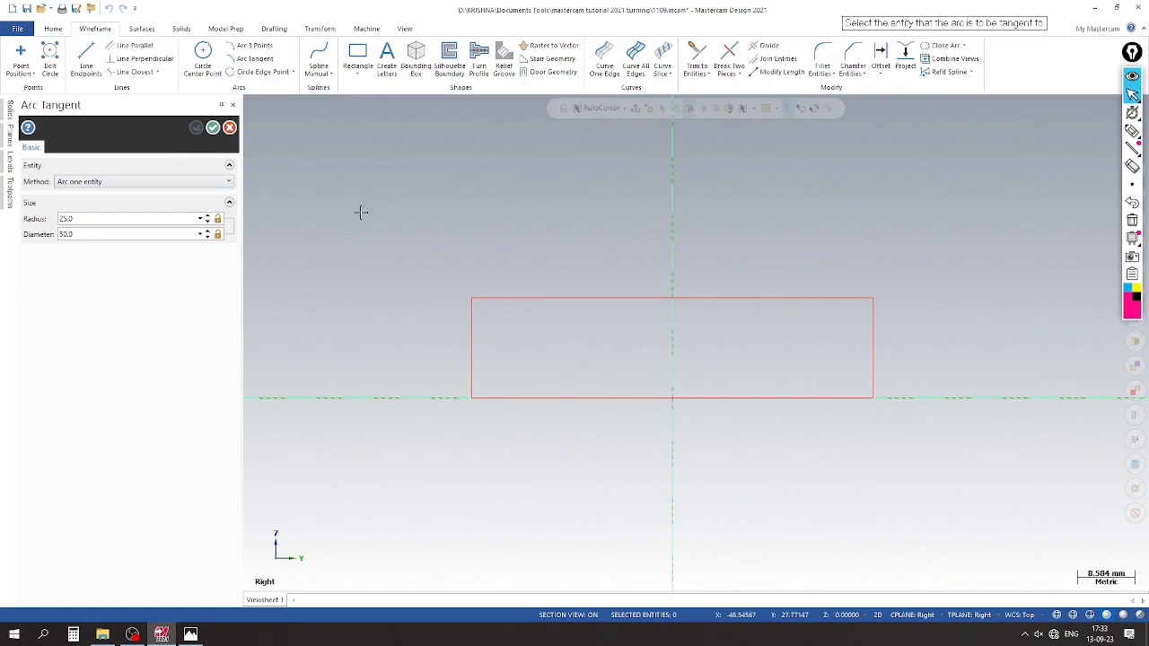
{"action": "left_click", "coordinate": [229, 128]}
Draw an endpoint arc between the rectangle's two upper corners, bulging upward with a radius of about 51 mm
{"action": "left_click", "coordinate": [292, 72]}
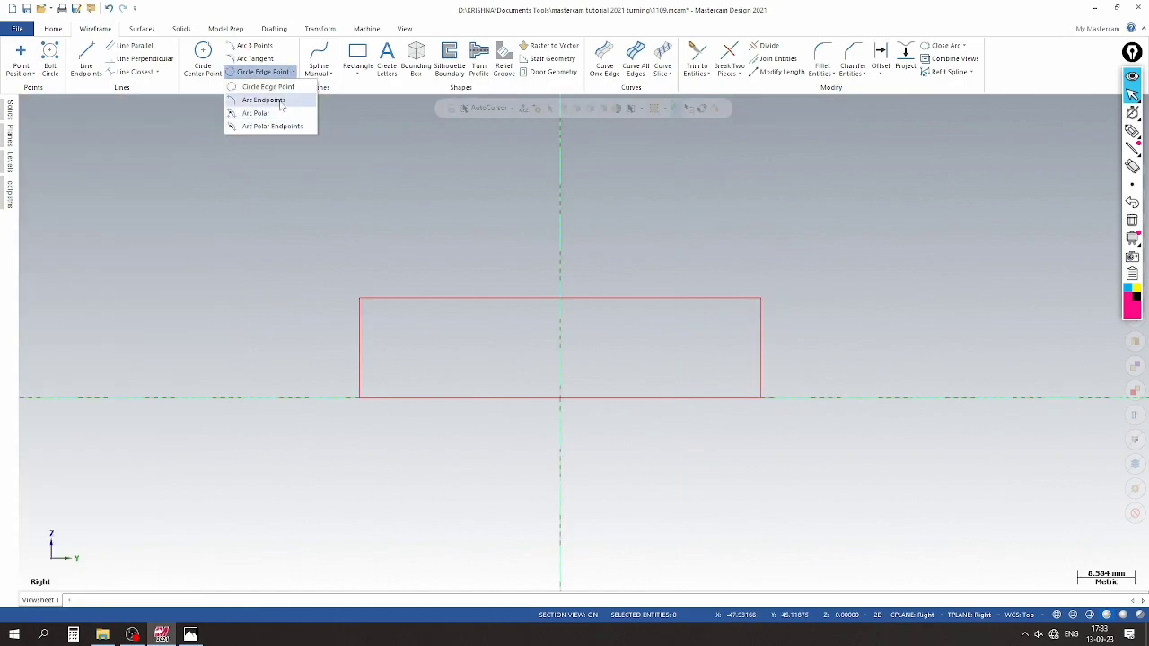
{"action": "left_click", "coordinate": [281, 104]}
{"action": "left_click", "coordinate": [471, 299]}
{"action": "left_click", "coordinate": [873, 299]}
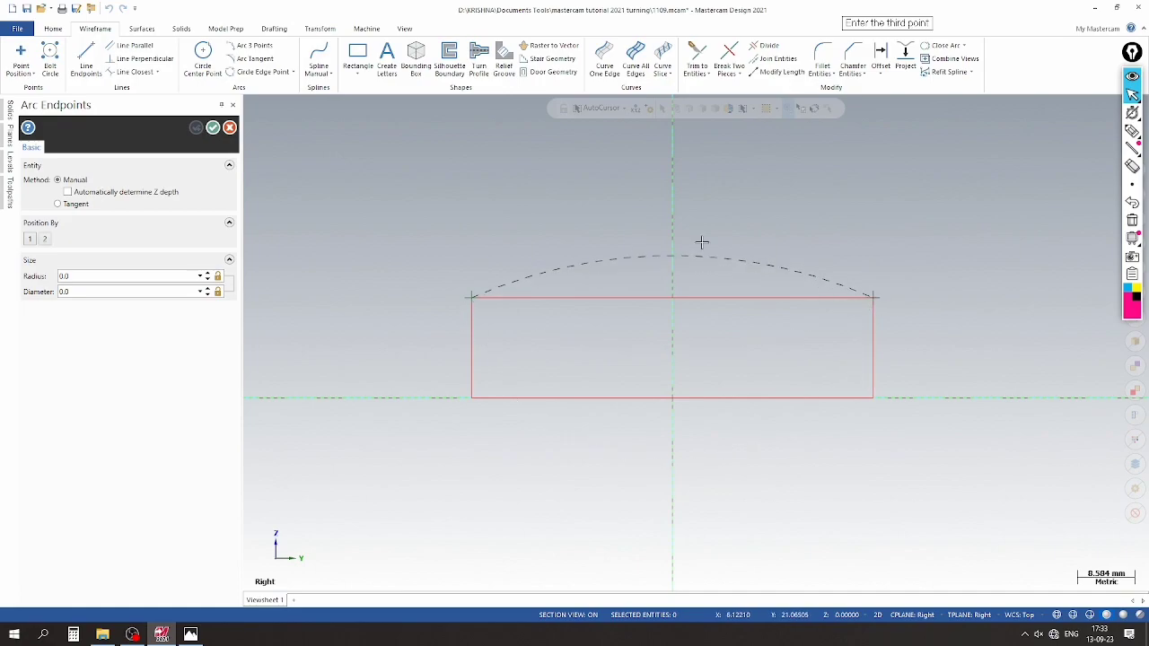
{"action": "left_click", "coordinate": [684, 233]}
Set the arc's radius to 40 mm and finish the arc
{"action": "left_click", "coordinate": [142, 278]}
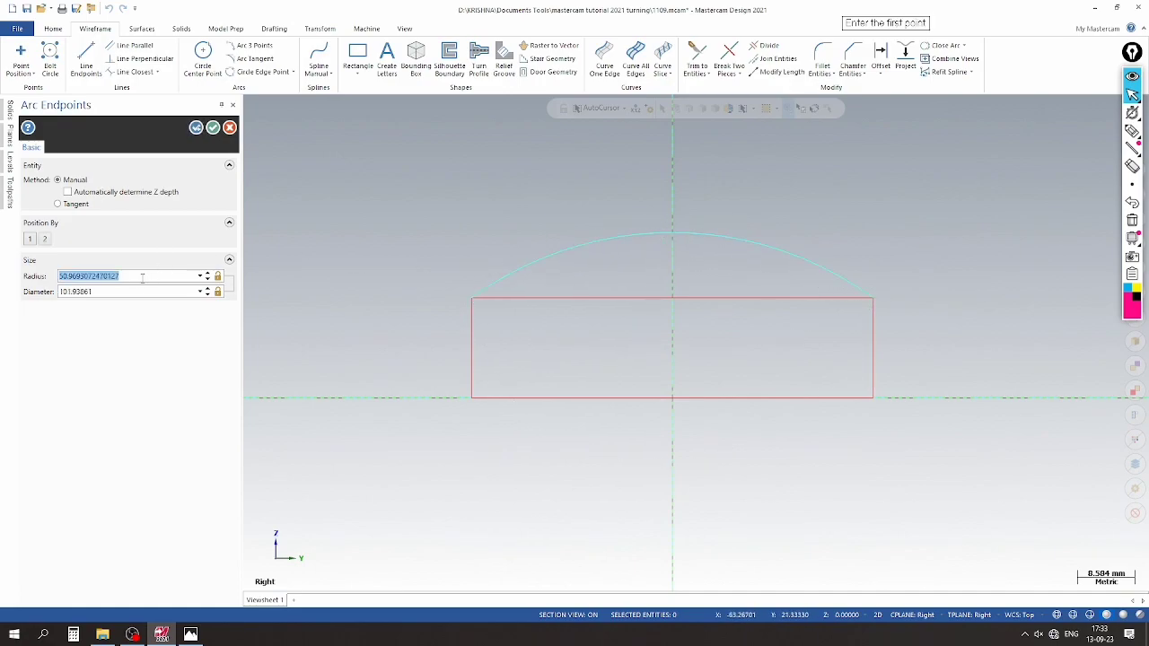
{"action": "type", "text": "470"}
{"action": "key", "text": "Return"}
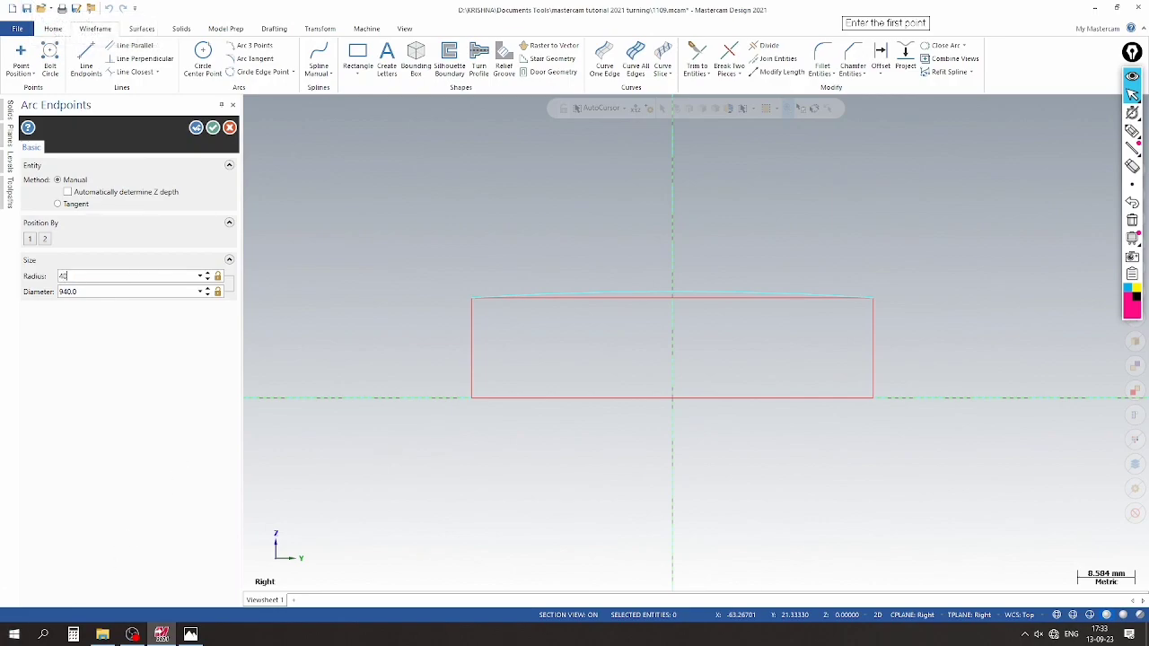
{"action": "scroll", "coordinate": [557, 278], "scroll_direction": "up", "scroll_amount": 3}
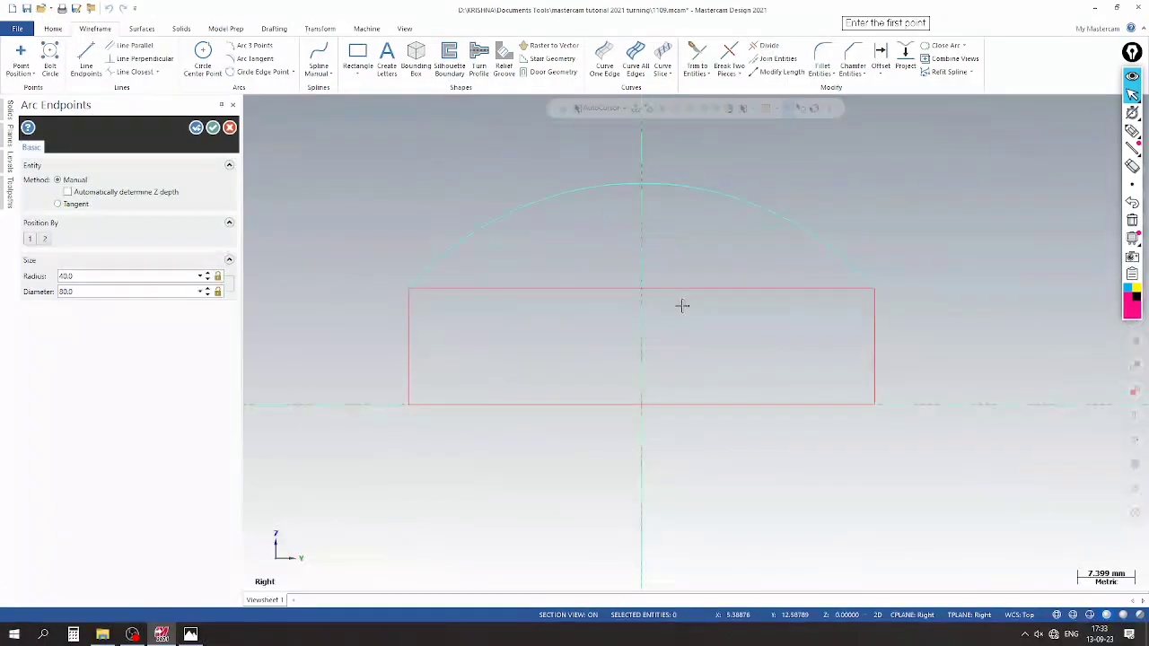
{"action": "left_click", "coordinate": [213, 127]}
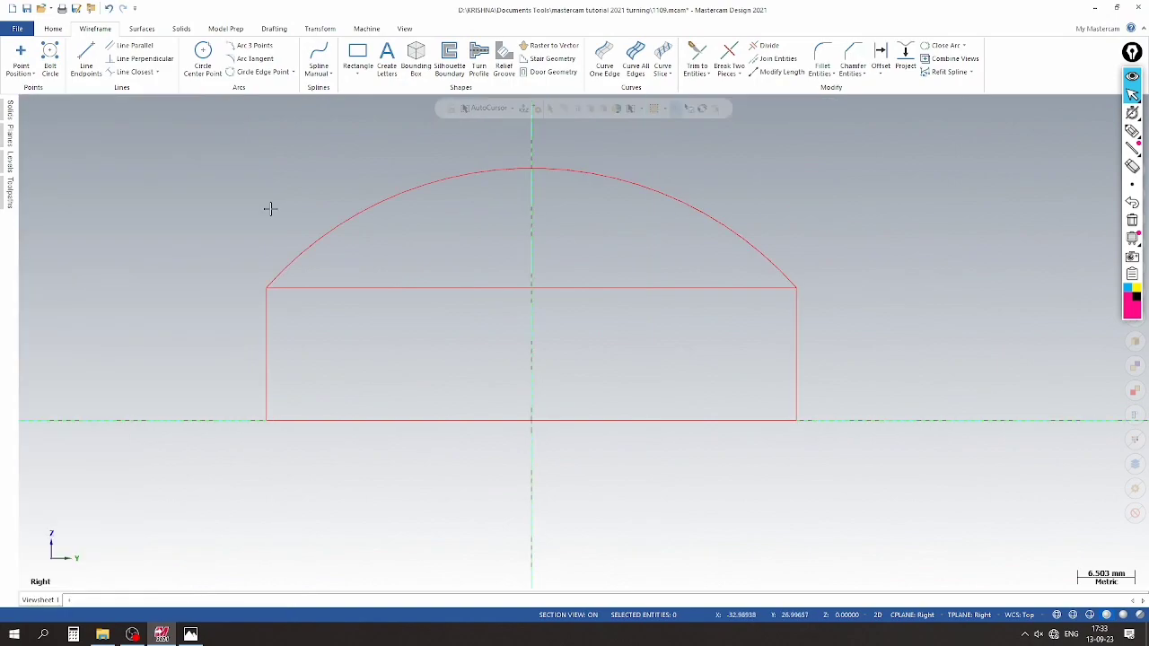
Delete the rectangle's upper edge beneath the arc
{"action": "left_click", "coordinate": [413, 287]}
{"action": "key", "text": "Delete"}
{"action": "scroll", "coordinate": [515, 249], "scroll_direction": "down", "scroll_amount": 3}
Switch to the exercise drawing, examine the length and depth dimensions of the base recess, and return to Mastercam
{"action": "left_click", "coordinate": [191, 635]}
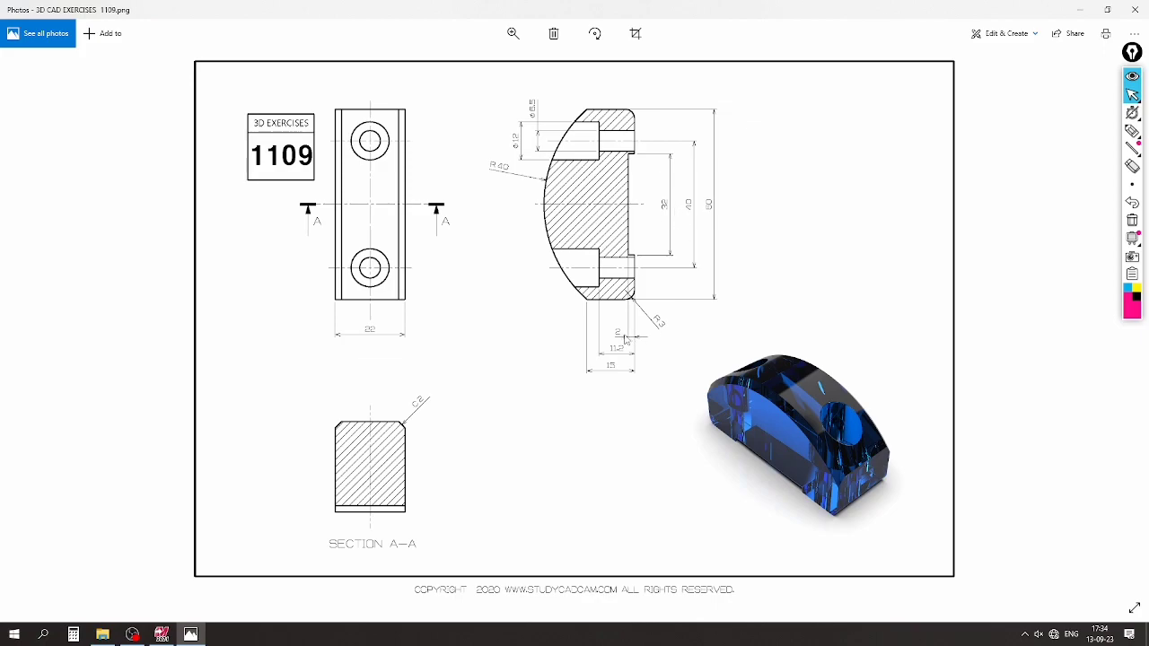
{"action": "left_click", "coordinate": [1132, 131]}
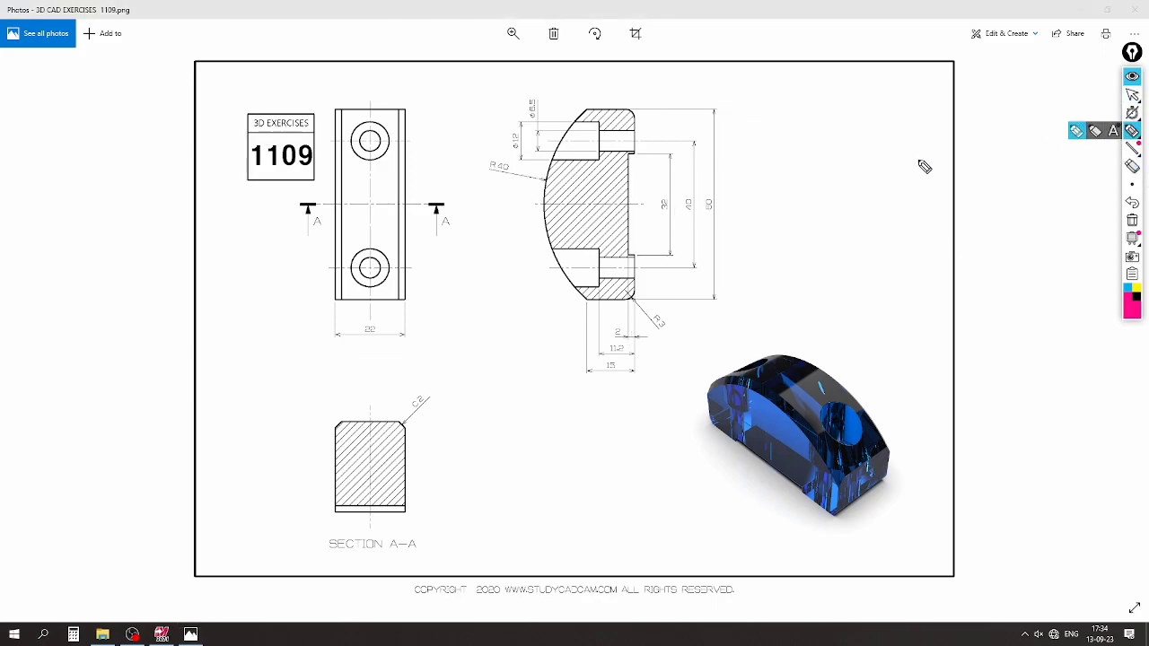
{"action": "mouse_move", "coordinate": [682, 184]}
{"action": "left_mouse_down"}
{"action": "mouse_move", "coordinate": [659, 224]}
{"action": "mouse_move", "coordinate": [679, 189]}
{"action": "left_mouse_up"}
{"action": "mouse_move", "coordinate": [682, 339]}
{"action": "left_mouse_down"}
{"action": "mouse_move", "coordinate": [654, 346]}
{"action": "mouse_move", "coordinate": [643, 334]}
{"action": "left_mouse_up"}
{"action": "left_click", "coordinate": [1132, 220]}
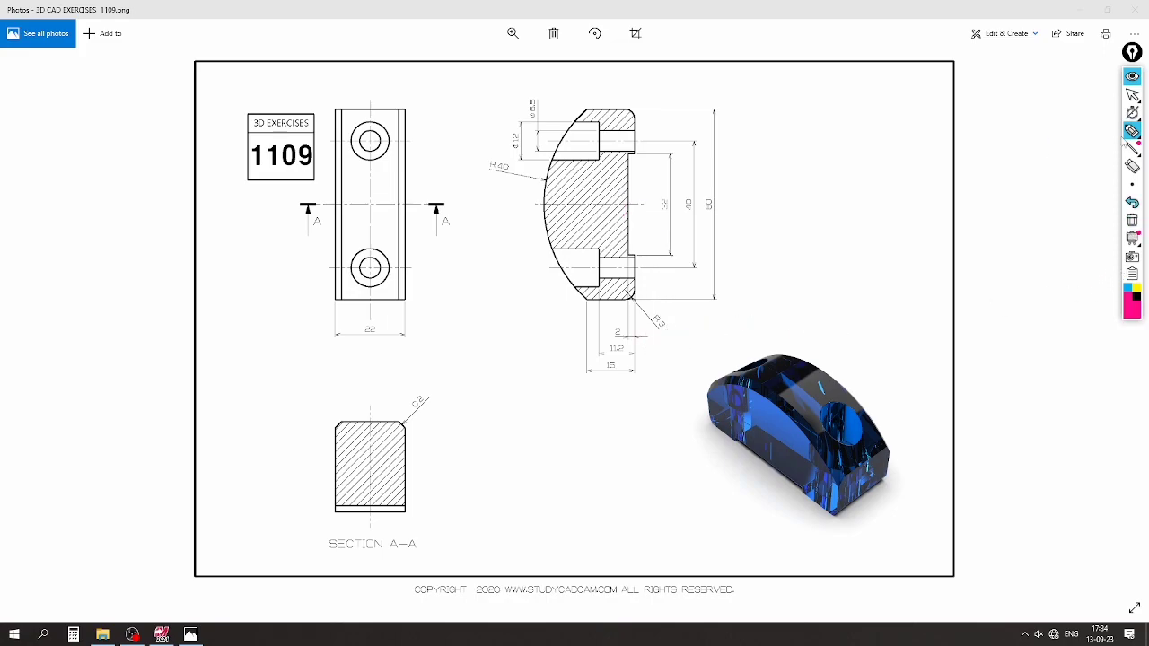
{"action": "left_click", "coordinate": [1130, 95]}
{"action": "left_click", "coordinate": [162, 635]}
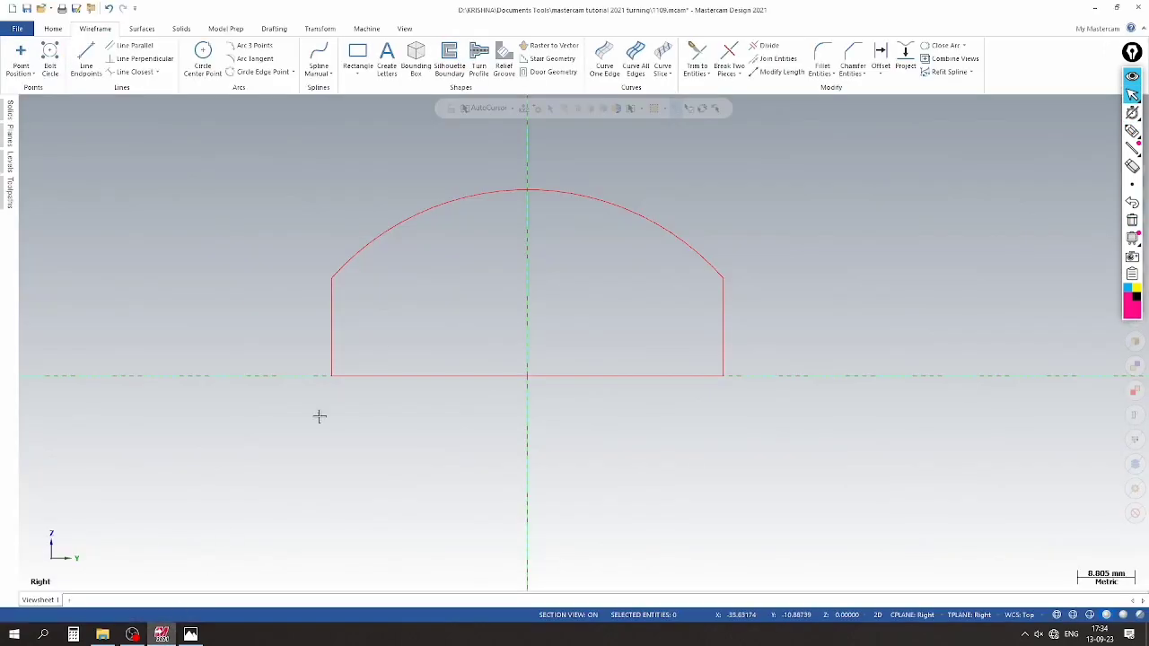
Draw a vertical construction line 2 mm long, at 90 degrees, upward from the origin
{"action": "left_click", "coordinate": [86, 58]}
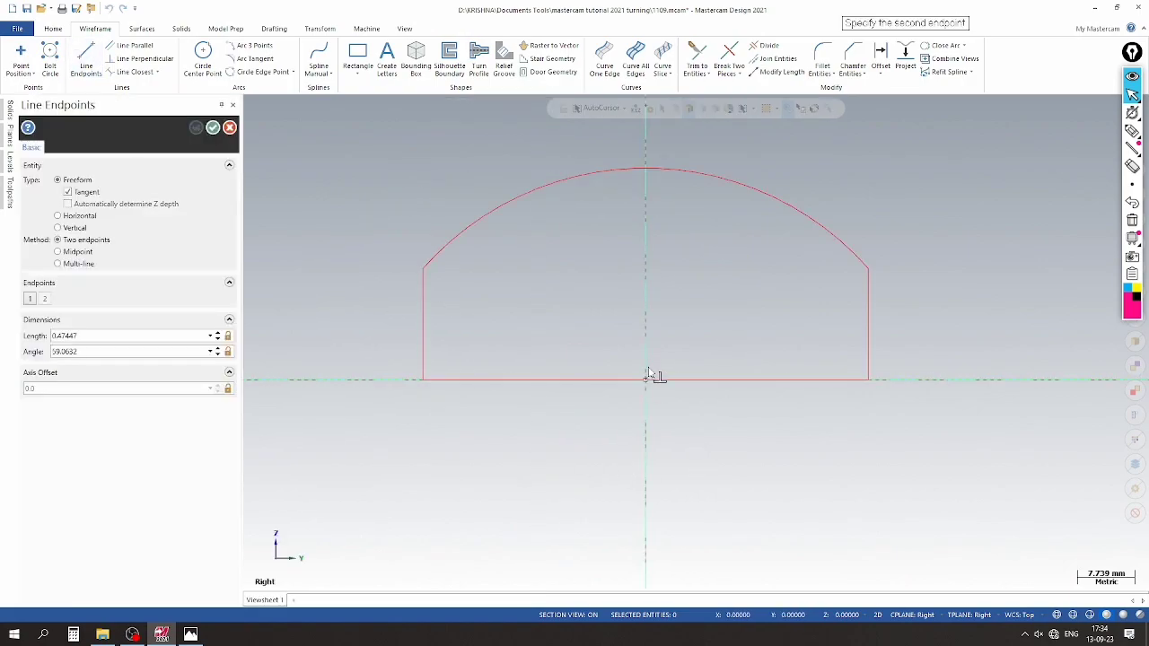
{"action": "left_click", "coordinate": [135, 335]}
{"action": "type", "text": "2"}
{"action": "key", "text": "Return"}
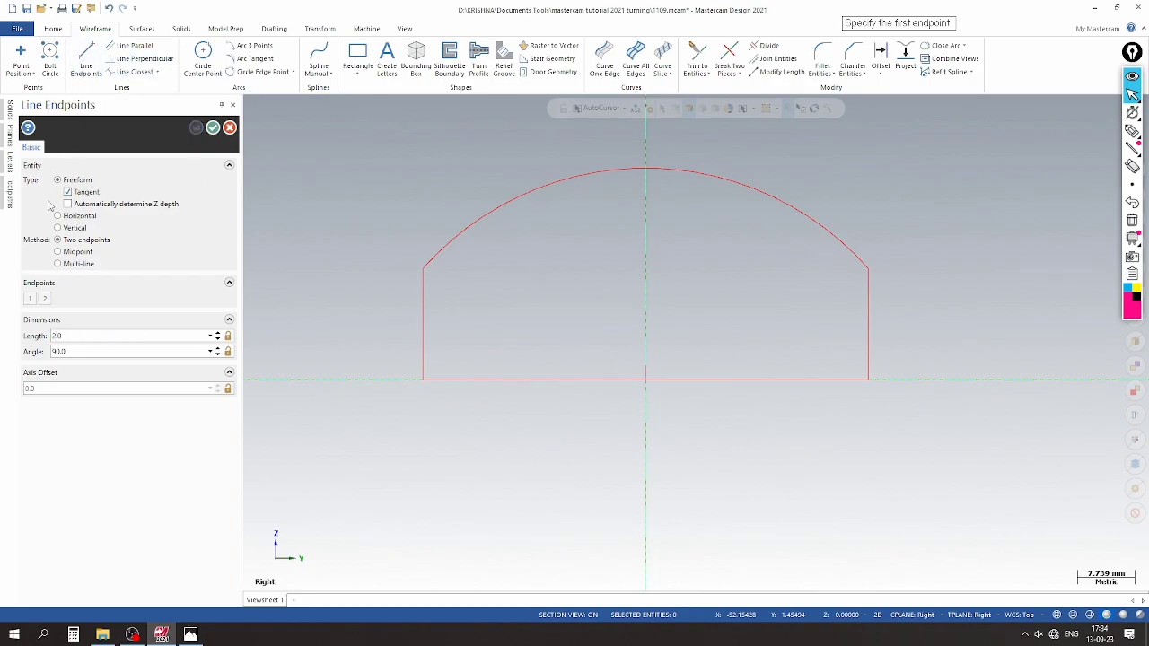
Draw a horizontal 32 mm line by its midpoint, centred on the upper end of the short vertical line
{"action": "left_click", "coordinate": [77, 252]}
{"action": "left_click", "coordinate": [119, 335]}
{"action": "type", "text": "32"}
{"action": "left_click", "coordinate": [645, 365]}
{"action": "left_click", "coordinate": [225, 128]}
Draw a vertical line down from each end of the 32 mm line, extending past the profile's base line
{"action": "left_click", "coordinate": [86, 58]}
{"action": "scroll", "coordinate": [619, 421], "scroll_direction": "up", "scroll_amount": 3}
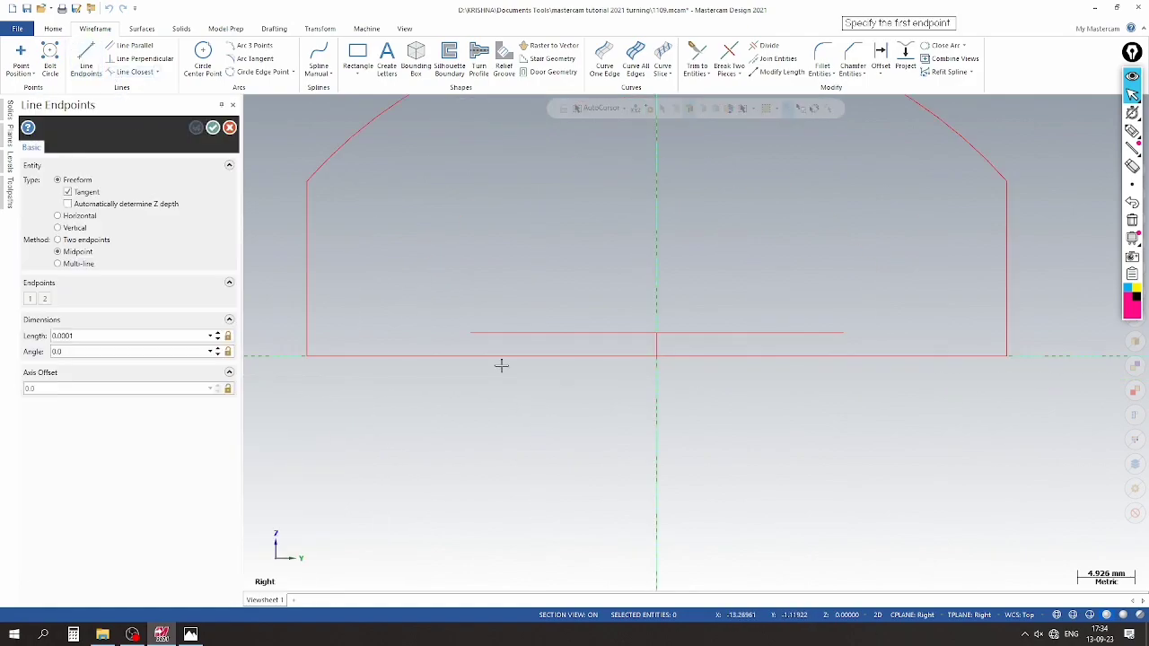
{"action": "left_click", "coordinate": [468, 334]}
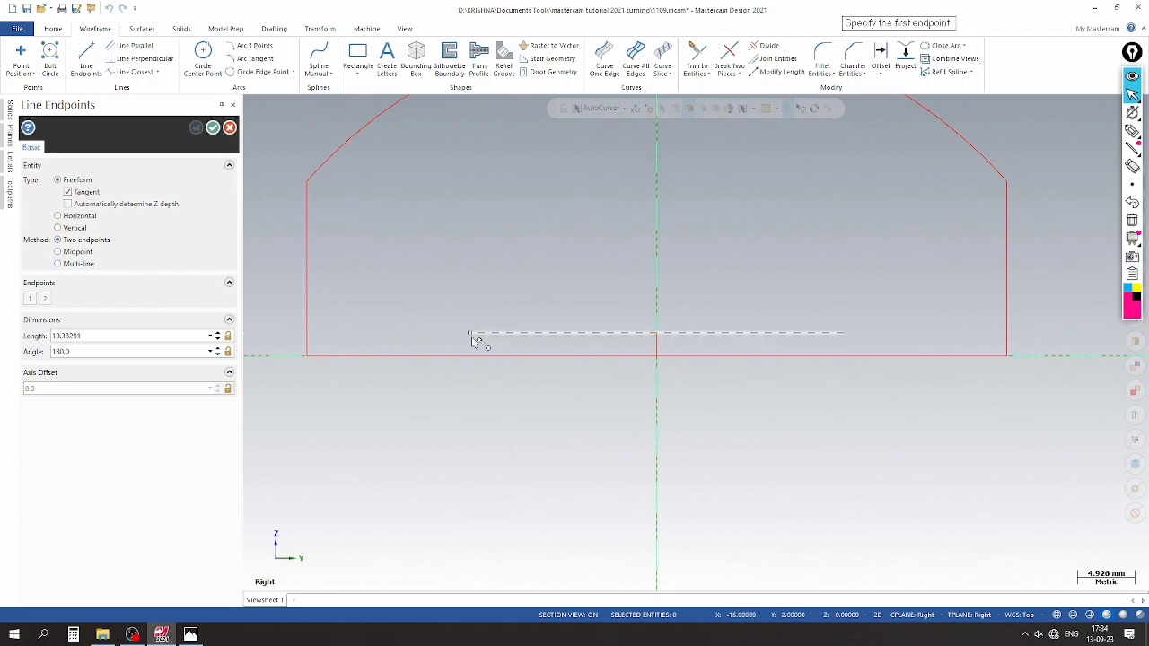
{"action": "left_click", "coordinate": [468, 389]}
{"action": "left_click", "coordinate": [842, 334]}
{"action": "left_click", "coordinate": [839, 383]}
{"action": "key", "text": "Escape"}
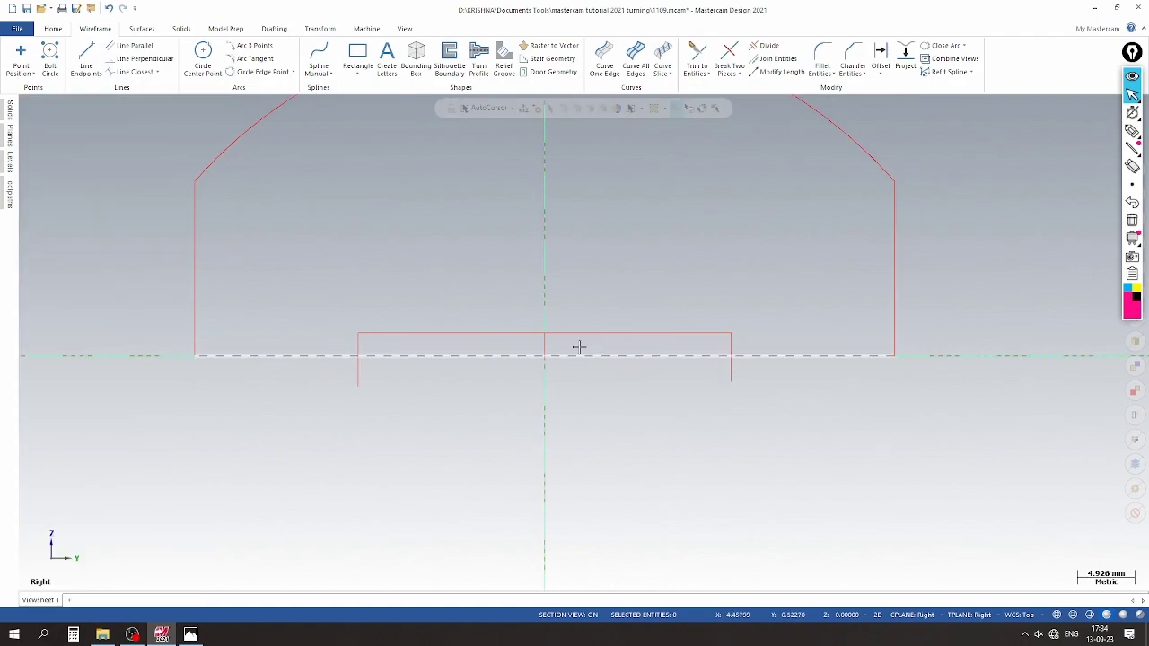
Delete the short vertical construction line at the origin
{"action": "left_click", "coordinate": [544, 343]}
{"action": "right_click", "coordinate": [546, 343]}
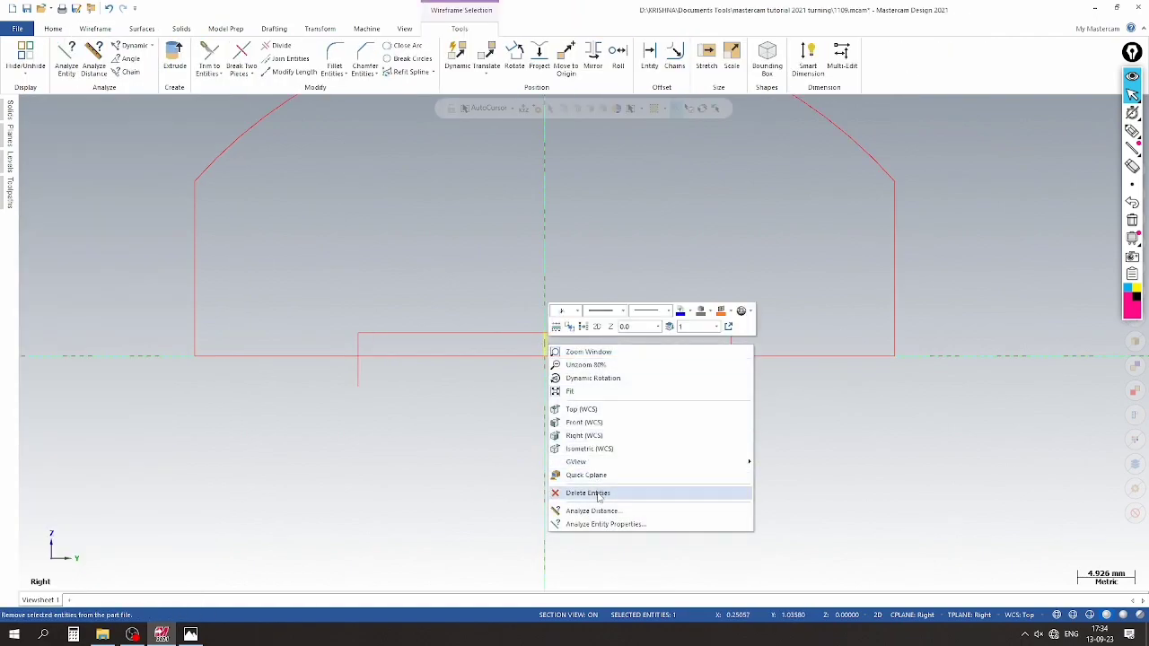
{"action": "left_click", "coordinate": [592, 493]}
Trim away the base line inside the recess and the vertical line ends below the base with Divide
{"action": "left_click", "coordinate": [764, 46]}
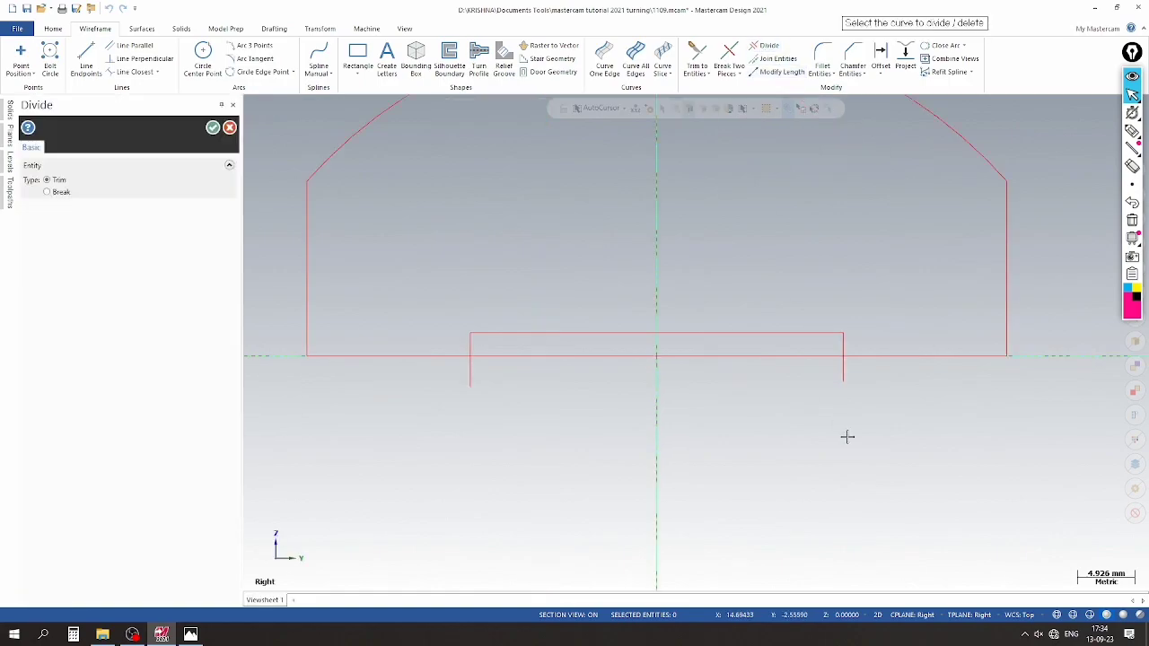
{"action": "key", "text": "Escape"}
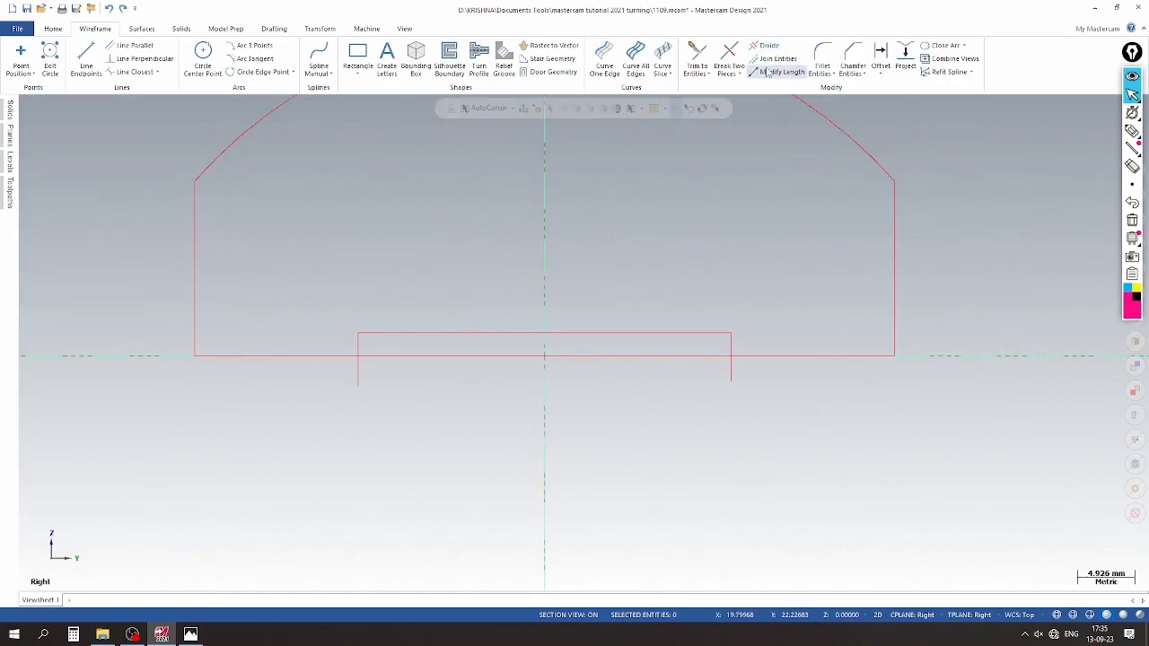
{"action": "left_click", "coordinate": [764, 47]}
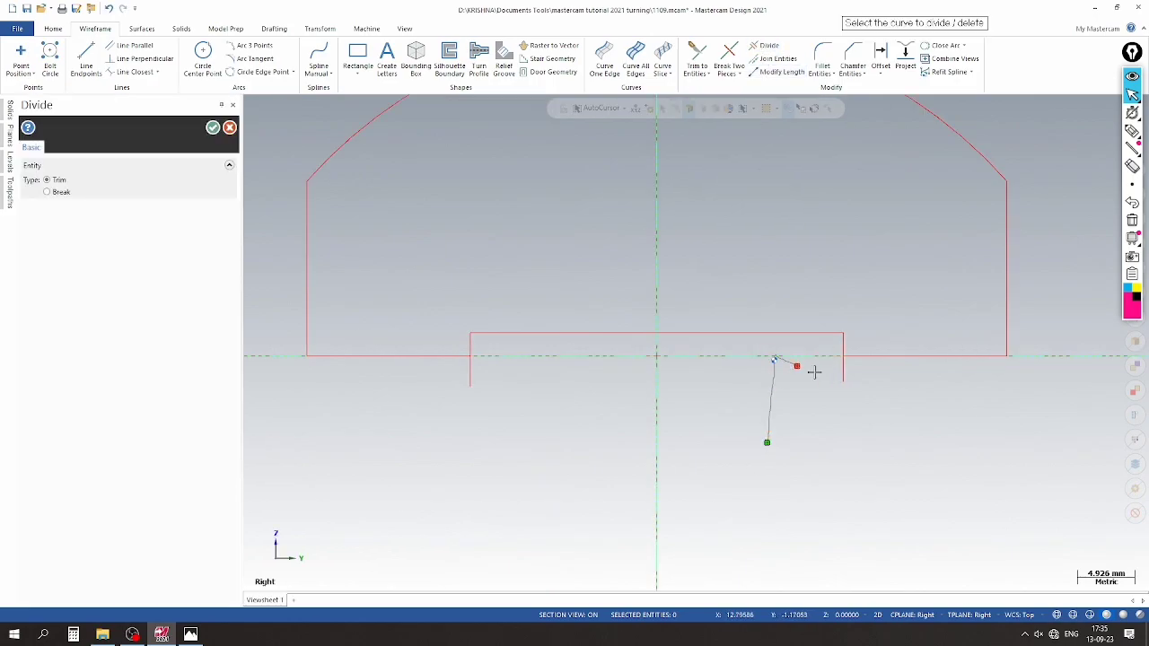
{"action": "mouse_move", "coordinate": [857, 377]}
{"action": "left_mouse_down"}
{"action": "mouse_move", "coordinate": [455, 403]}
{"action": "mouse_move", "coordinate": [493, 367]}
{"action": "left_mouse_up"}
{"action": "scroll", "coordinate": [655, 415], "scroll_direction": "down", "scroll_amount": 2}
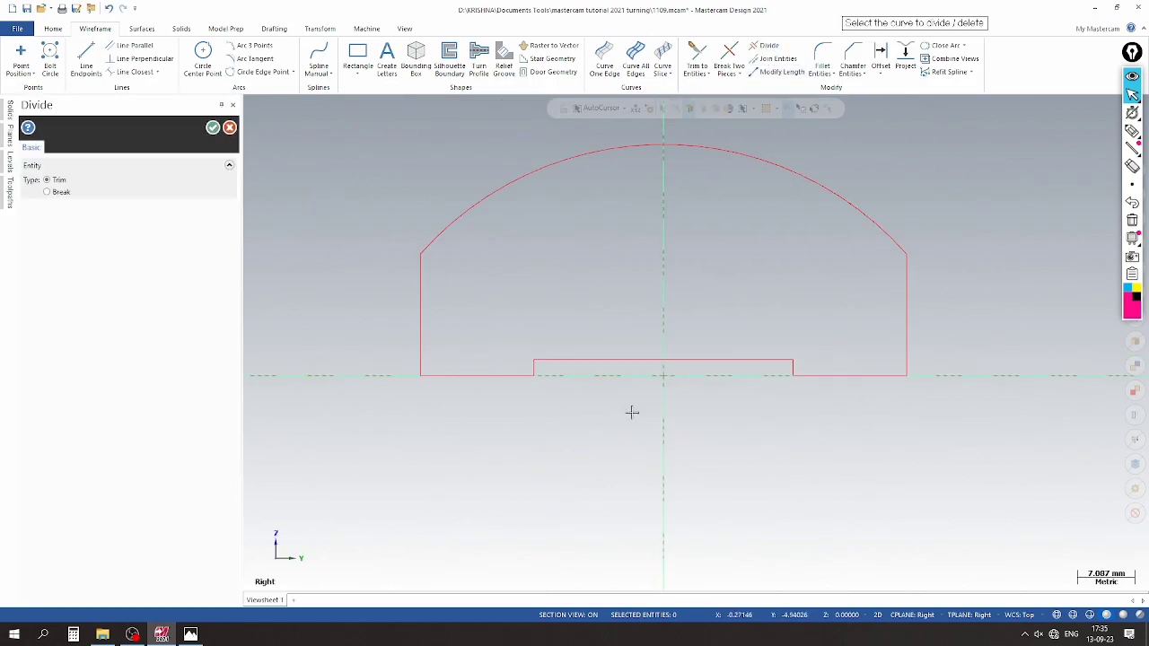
{"action": "left_click", "coordinate": [213, 127]}
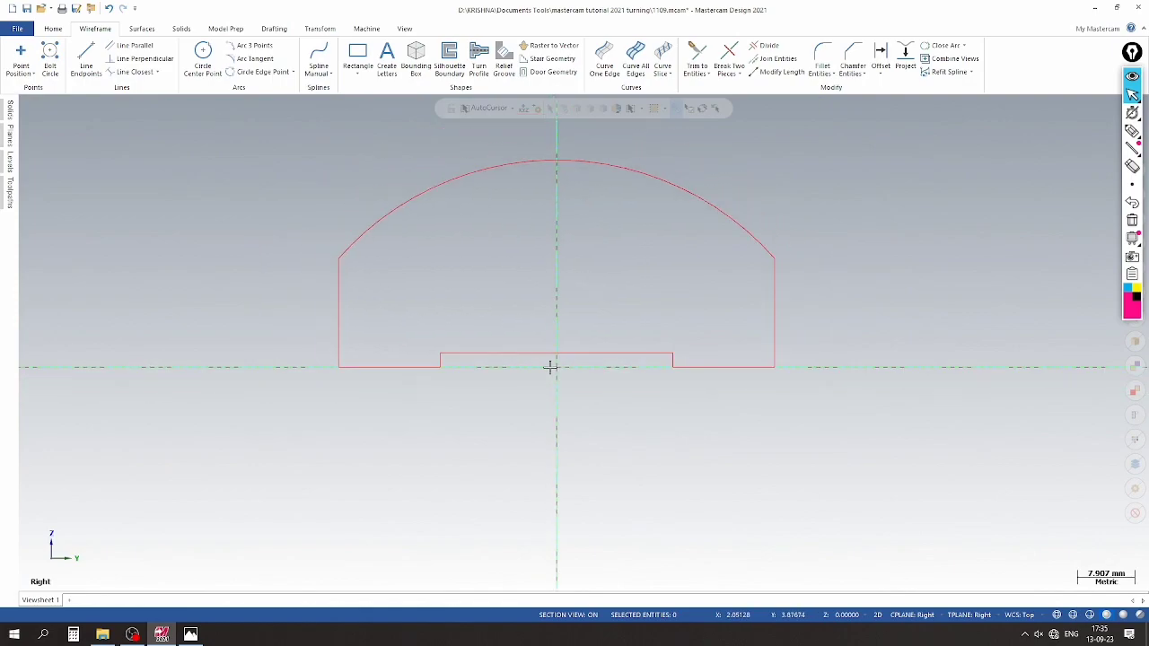
Check the corner radius in the exercise drawing, fillet the profile's two lower outer corners at 3 mm in Mastercam, and save the file
{"action": "left_click", "coordinate": [190, 634]}
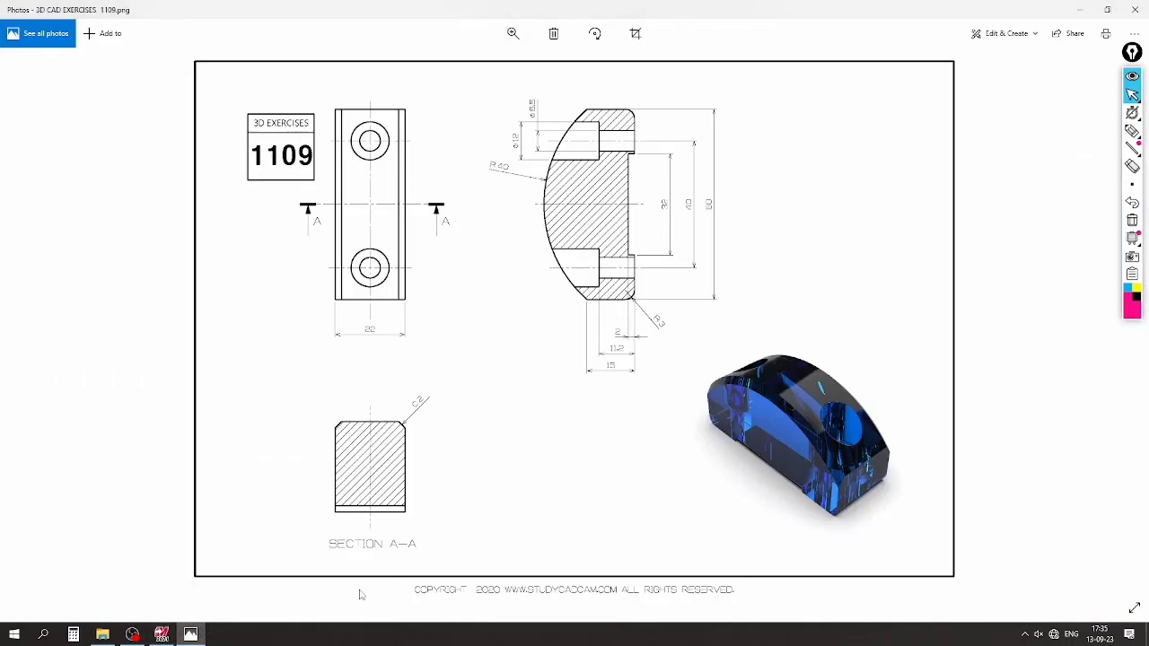
{"action": "left_click", "coordinate": [191, 634]}
{"action": "left_click", "coordinate": [822, 64]}
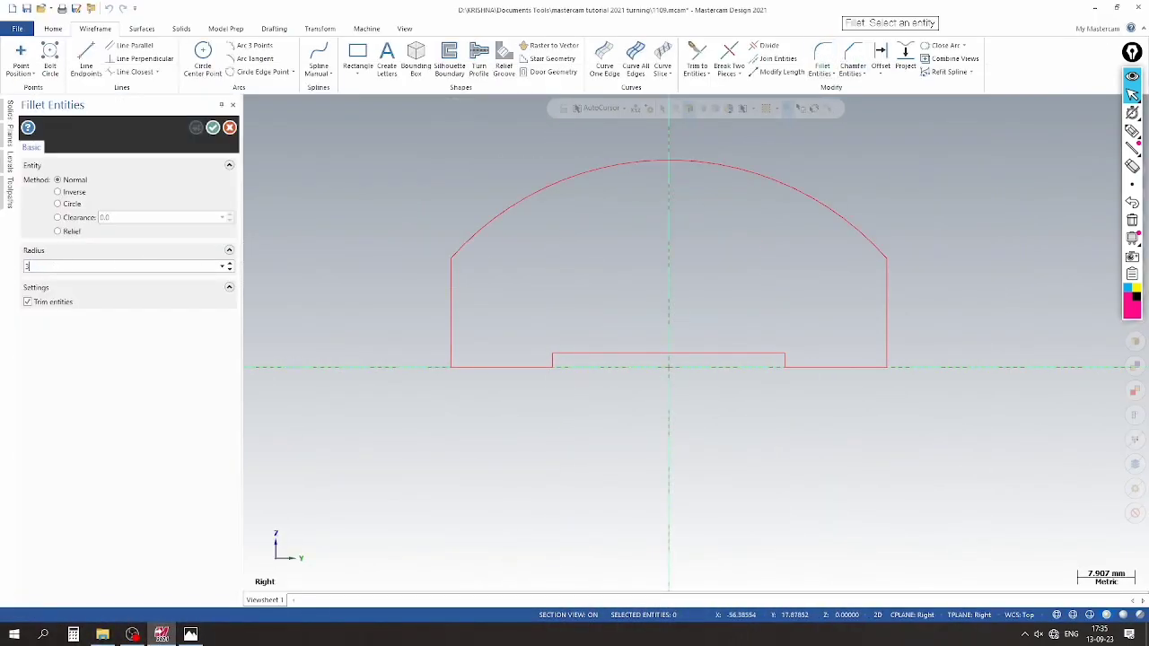
{"action": "scroll", "coordinate": [423, 367], "scroll_direction": "up", "scroll_amount": 4}
{"action": "left_click", "coordinate": [459, 341]}
{"action": "left_click", "coordinate": [520, 369]}
{"action": "left_click", "coordinate": [1024, 339]}
{"action": "left_click", "coordinate": [1012, 363]}
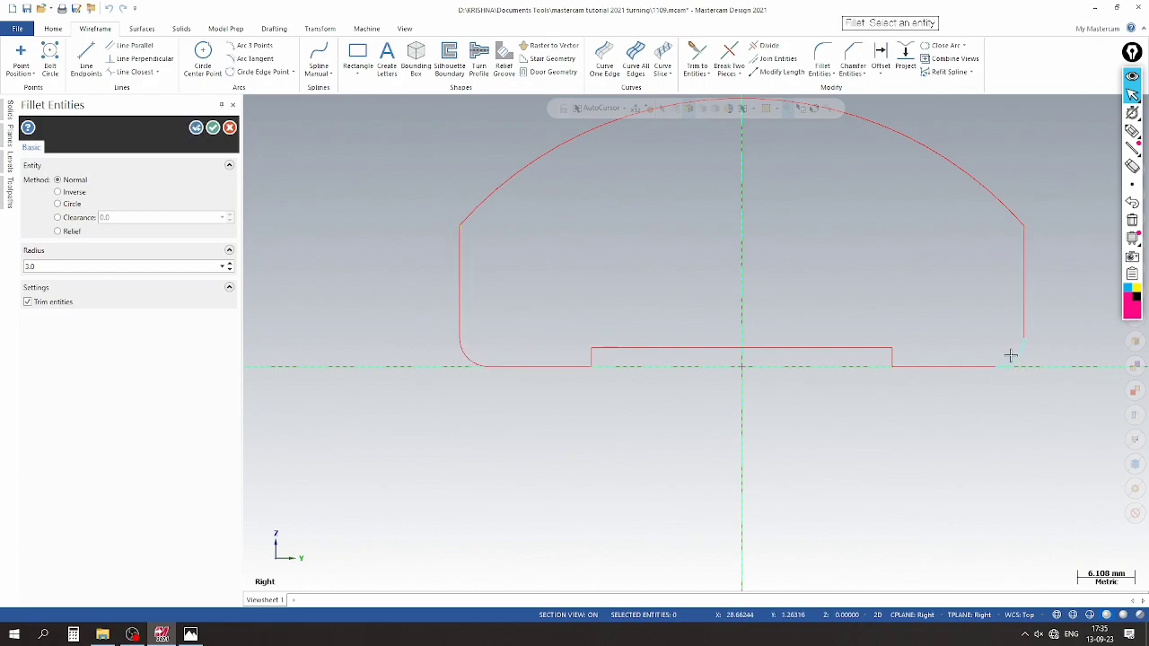
{"action": "left_click", "coordinate": [213, 128]}
{"action": "left_click", "coordinate": [27, 8]}
{"action": "scroll", "coordinate": [456, 418], "scroll_direction": "down", "scroll_amount": 3}
{"action": "middle_click_drag", "start_coordinate": [502, 385], "coordinate": [546, 414]}
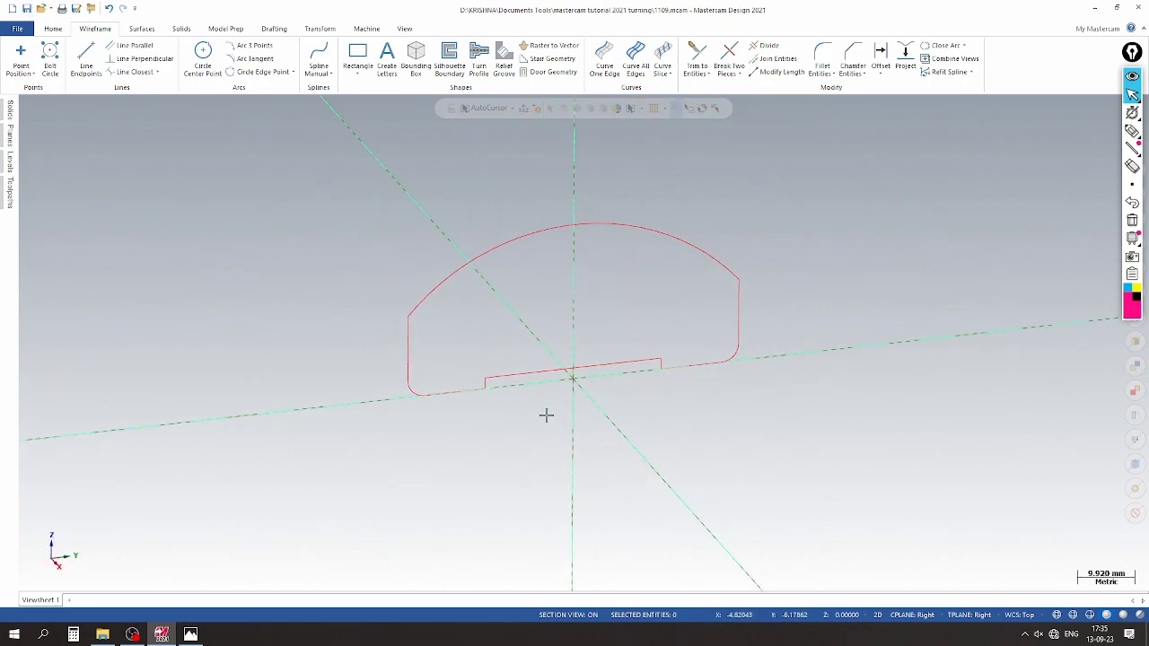
Switch to the exercise drawing, examine the part's overall width dimension, and return to Mastercam
{"action": "left_click", "coordinate": [190, 634]}
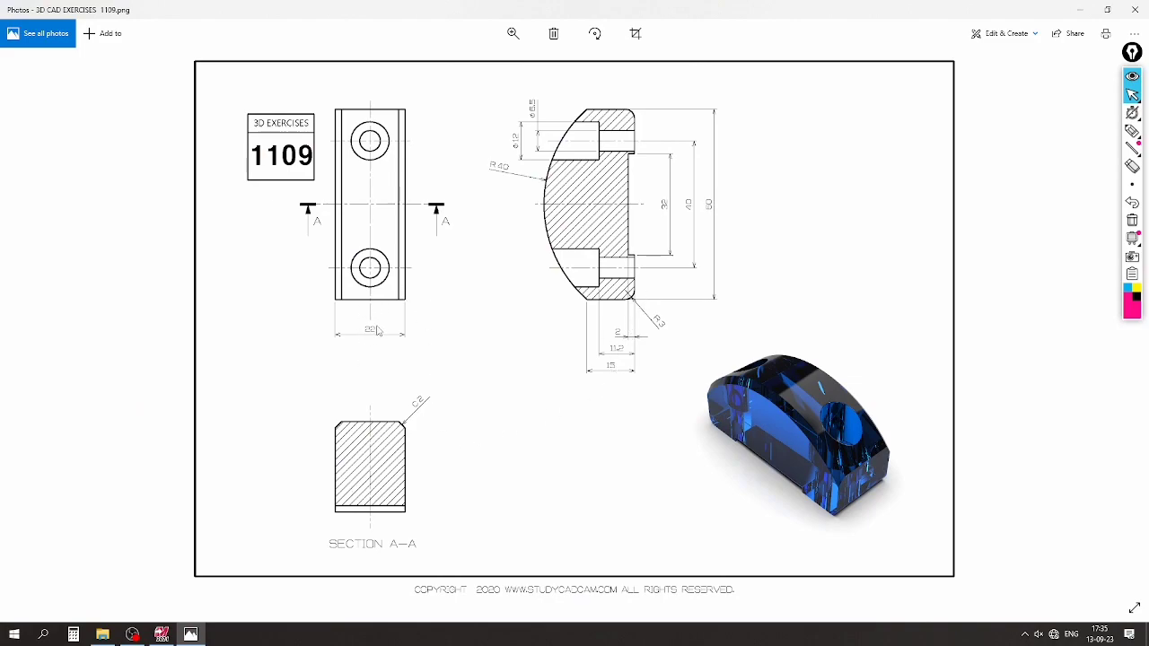
{"action": "left_click", "coordinate": [1132, 130]}
{"action": "mouse_move", "coordinate": [301, 314]}
{"action": "left_mouse_down"}
{"action": "mouse_move", "coordinate": [419, 346]}
{"action": "mouse_move", "coordinate": [318, 328]}
{"action": "left_mouse_up"}
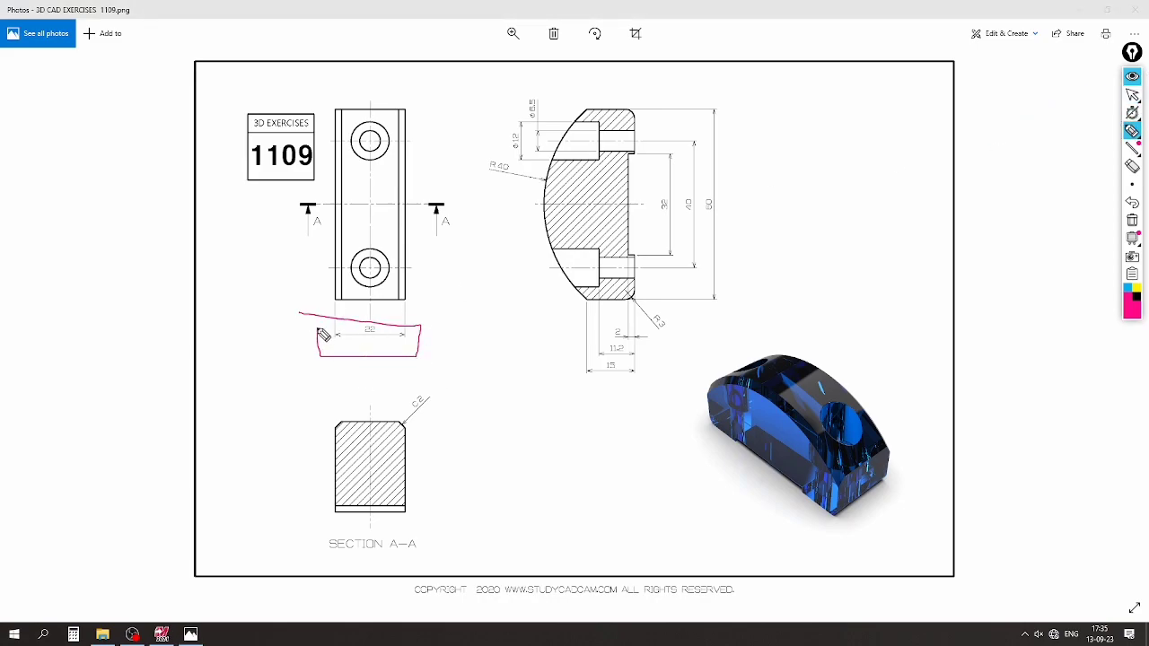
{"action": "left_click", "coordinate": [1132, 219]}
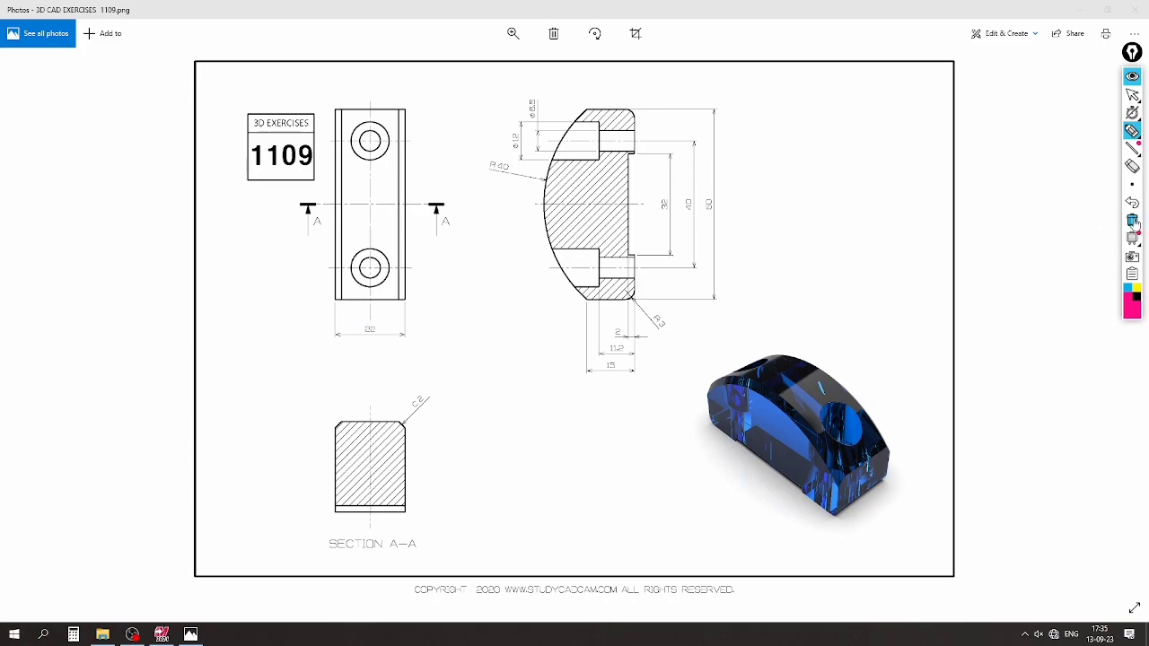
{"action": "left_click", "coordinate": [1132, 94]}
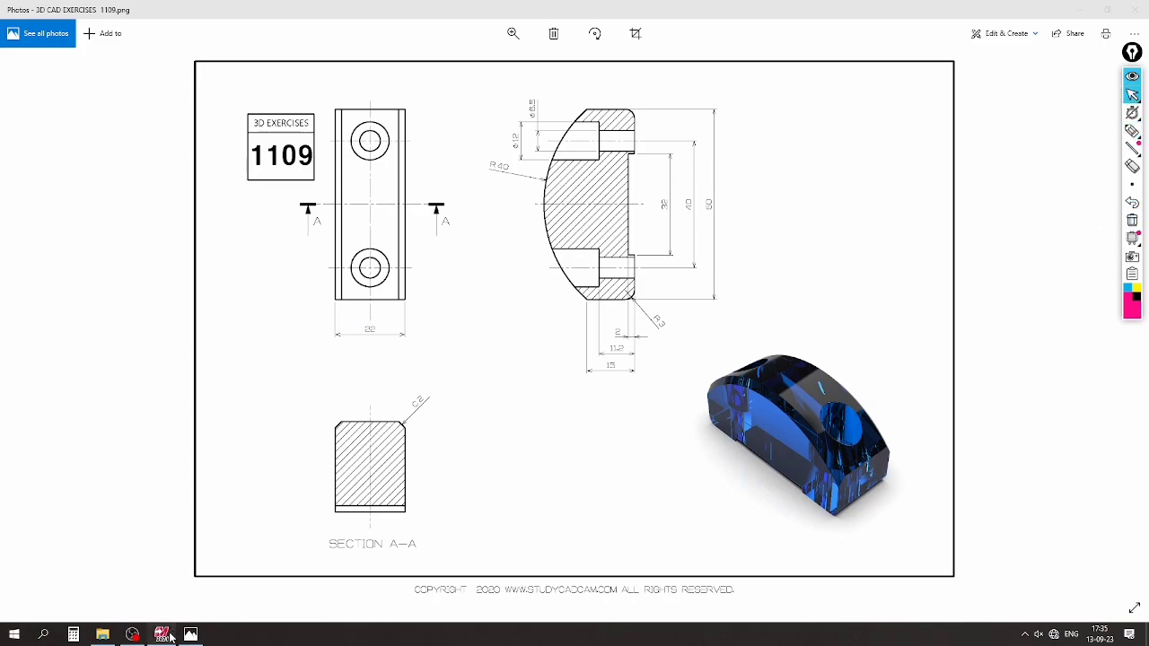
{"action": "left_click", "coordinate": [162, 634]}
Show the side profile in isometric view and extrude its closed chain 11 mm in both directions as a new solid body
{"action": "right_click", "coordinate": [411, 333]}
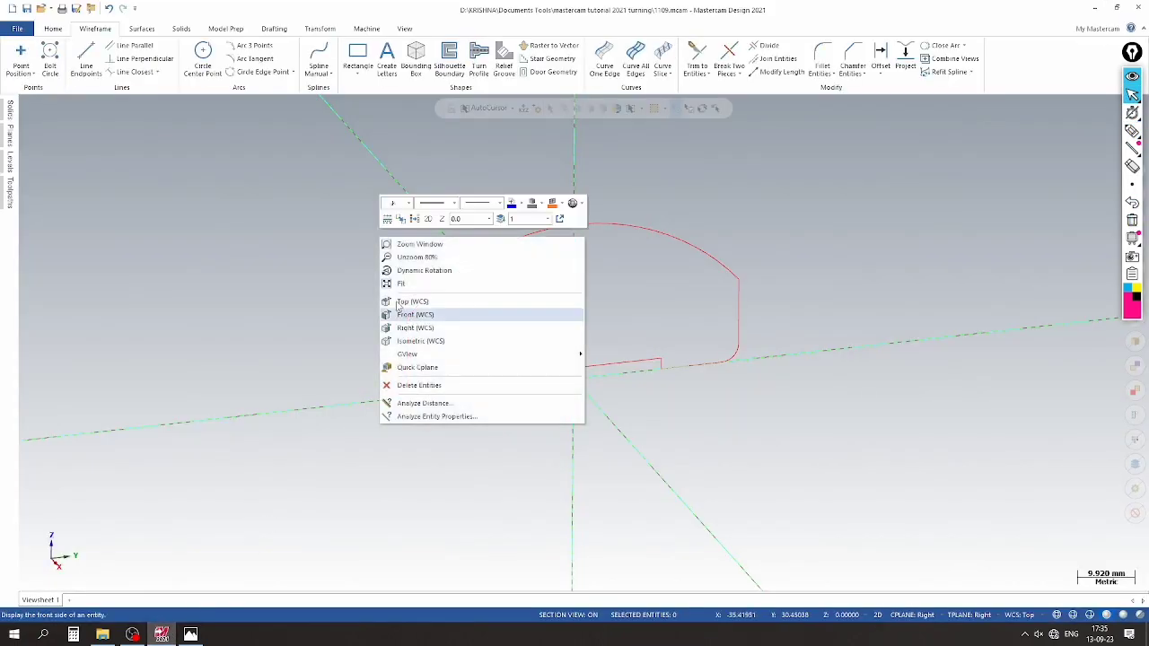
{"action": "left_click", "coordinate": [412, 336]}
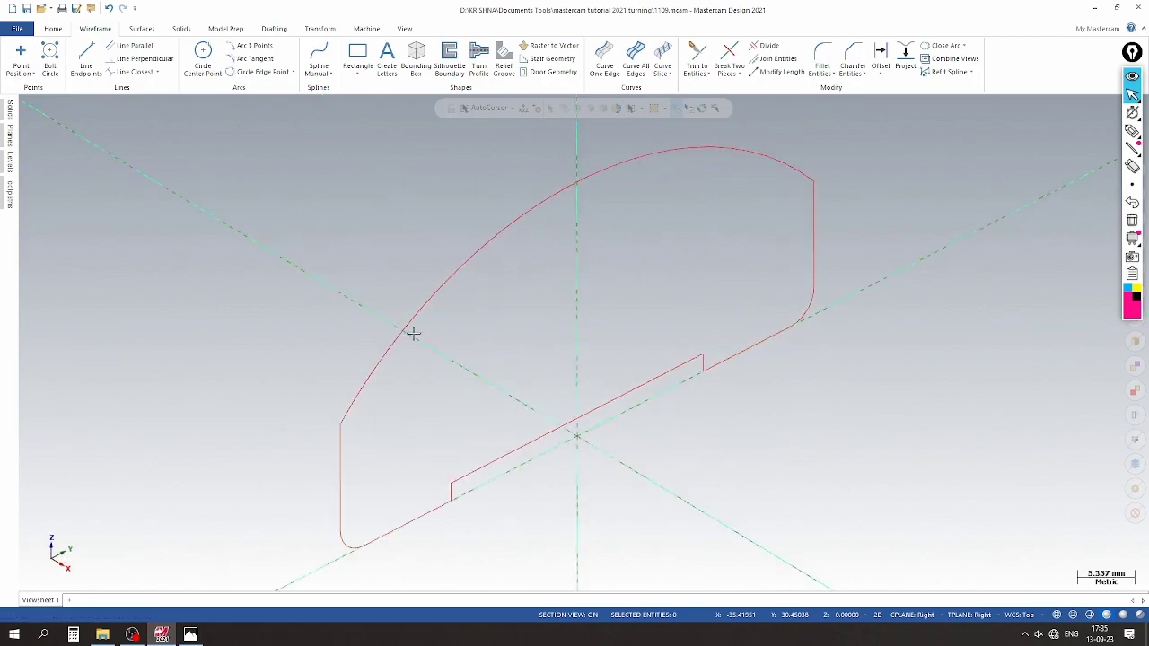
{"action": "left_click", "coordinate": [181, 28]}
{"action": "left_click", "coordinate": [108, 51]}
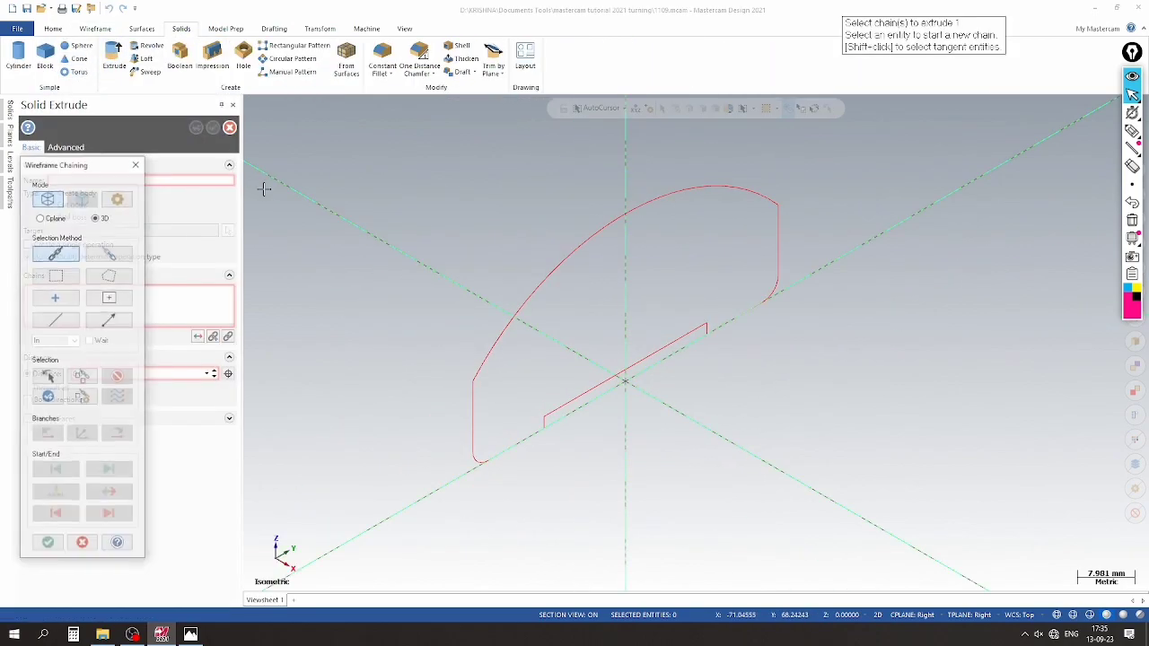
{"action": "left_click", "coordinate": [528, 298]}
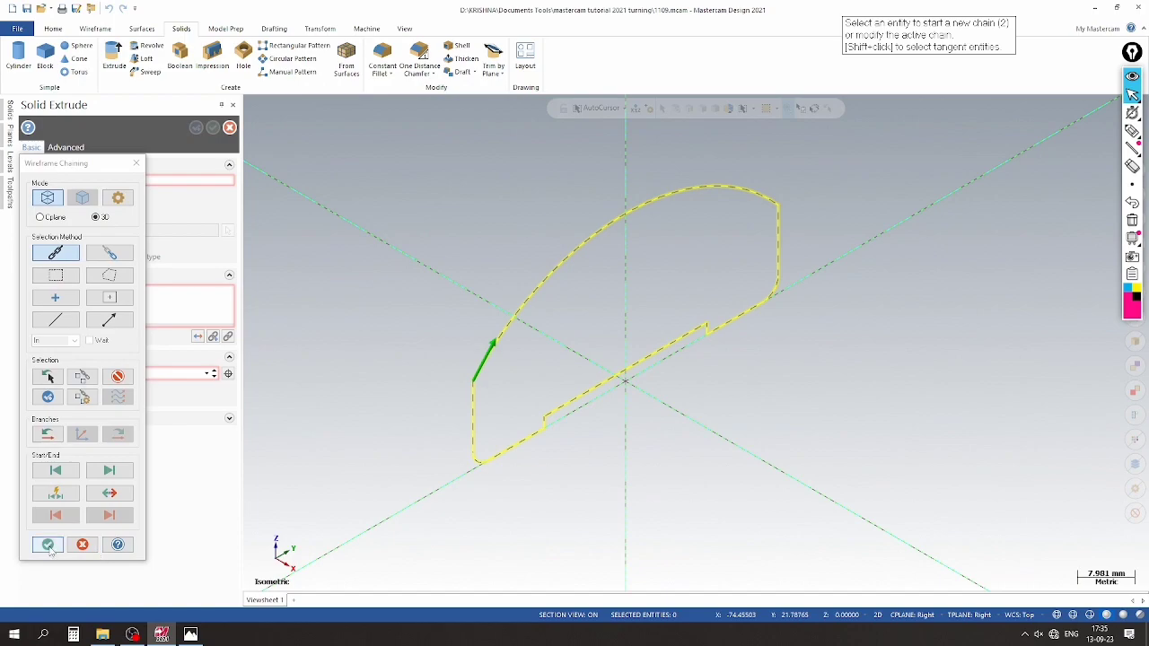
{"action": "left_click", "coordinate": [47, 545]}
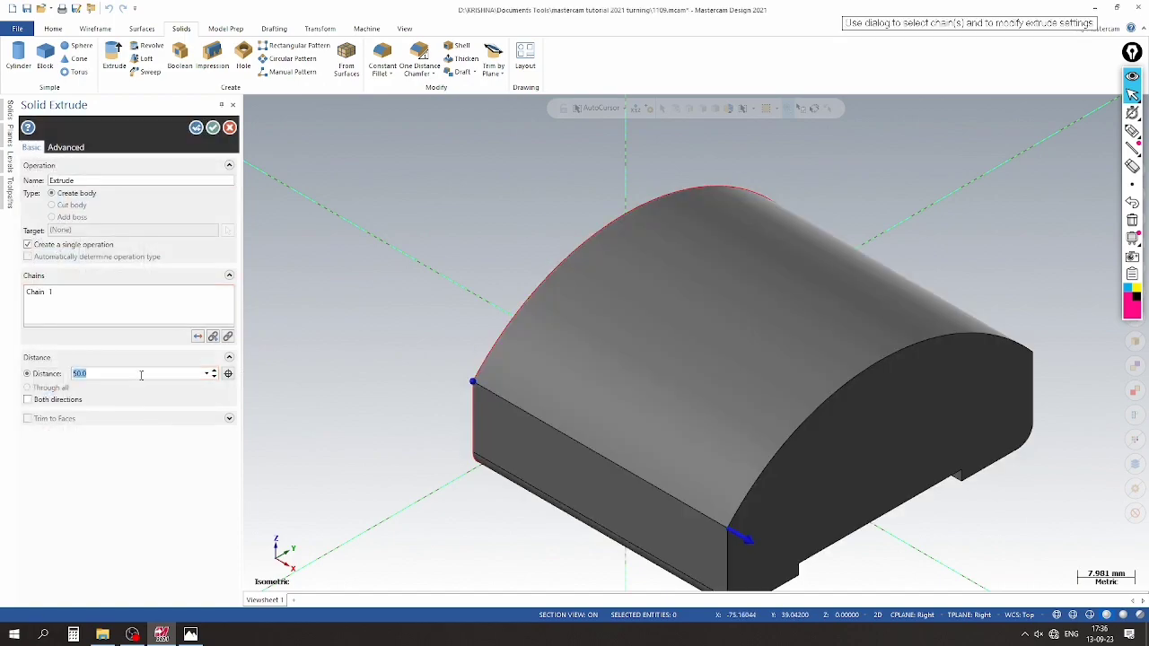
{"action": "key", "text": "Return"}
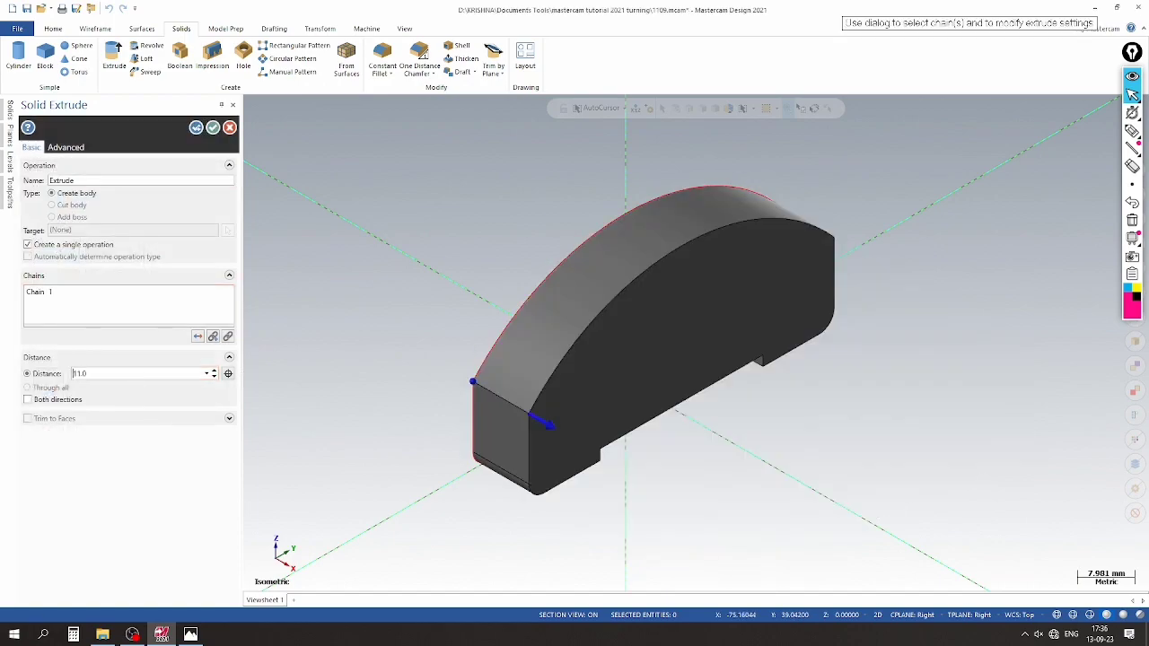
{"action": "left_click", "coordinate": [59, 400]}
{"action": "scroll", "coordinate": [487, 336], "scroll_direction": "up", "scroll_amount": 1}
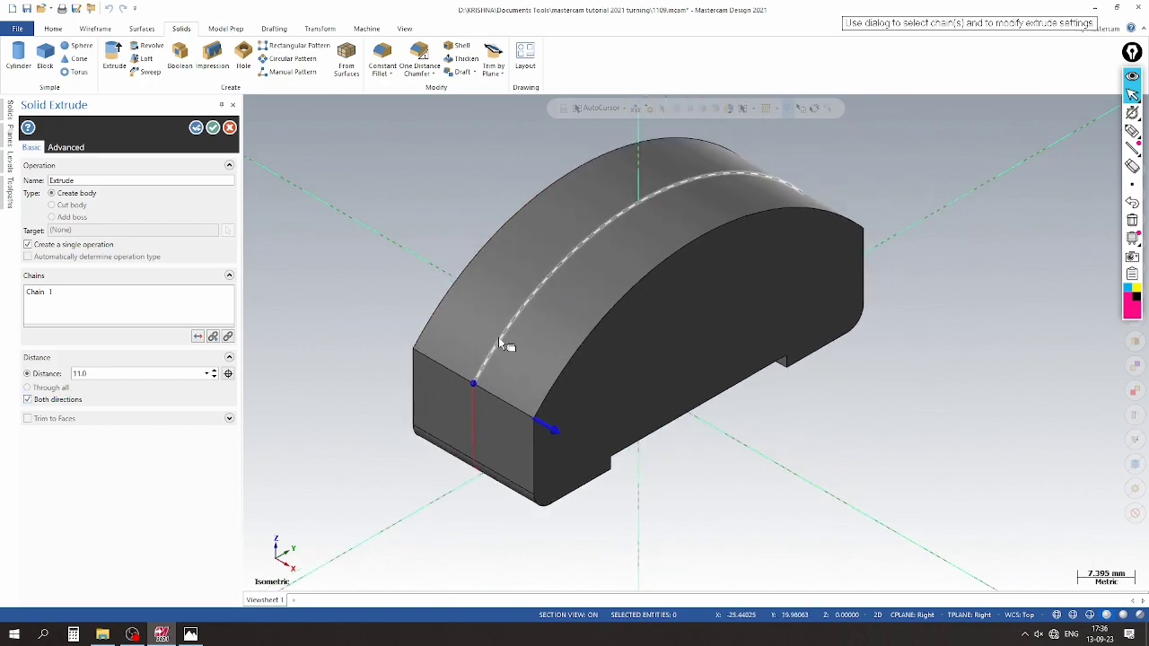
{"action": "left_click", "coordinate": [213, 128]}
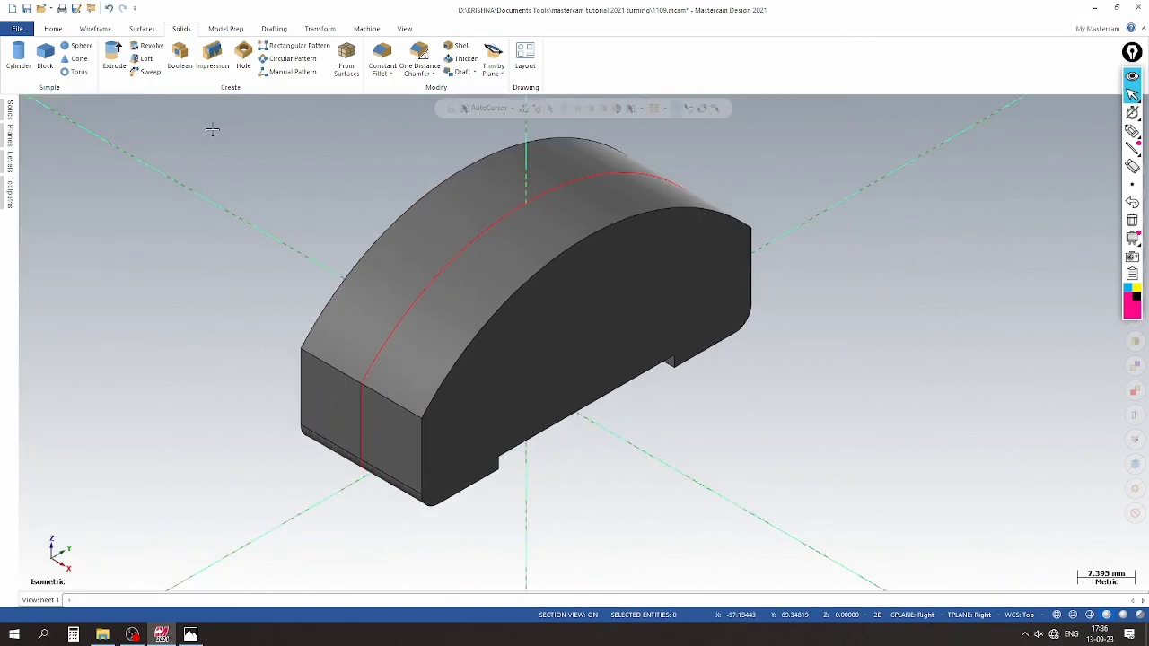
Move the extruded solid to level 2
{"action": "left_click", "coordinate": [611, 318]}
{"action": "right_click", "coordinate": [610, 318]}
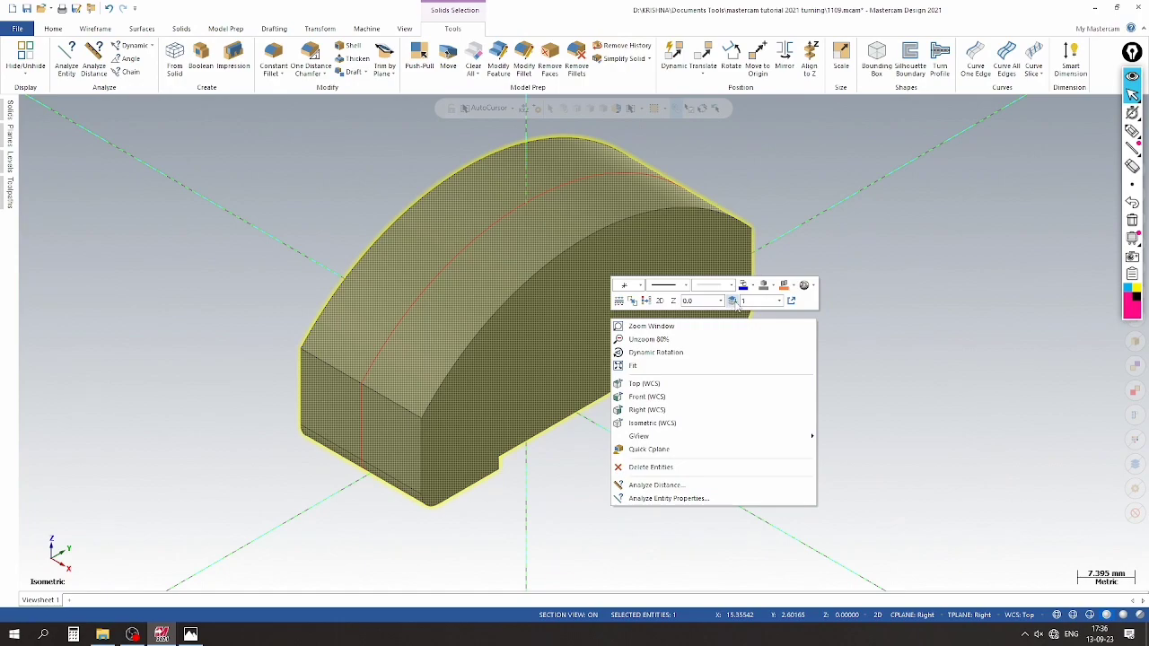
{"action": "left_click", "coordinate": [733, 301]}
{"action": "left_click", "coordinate": [96, 232]}
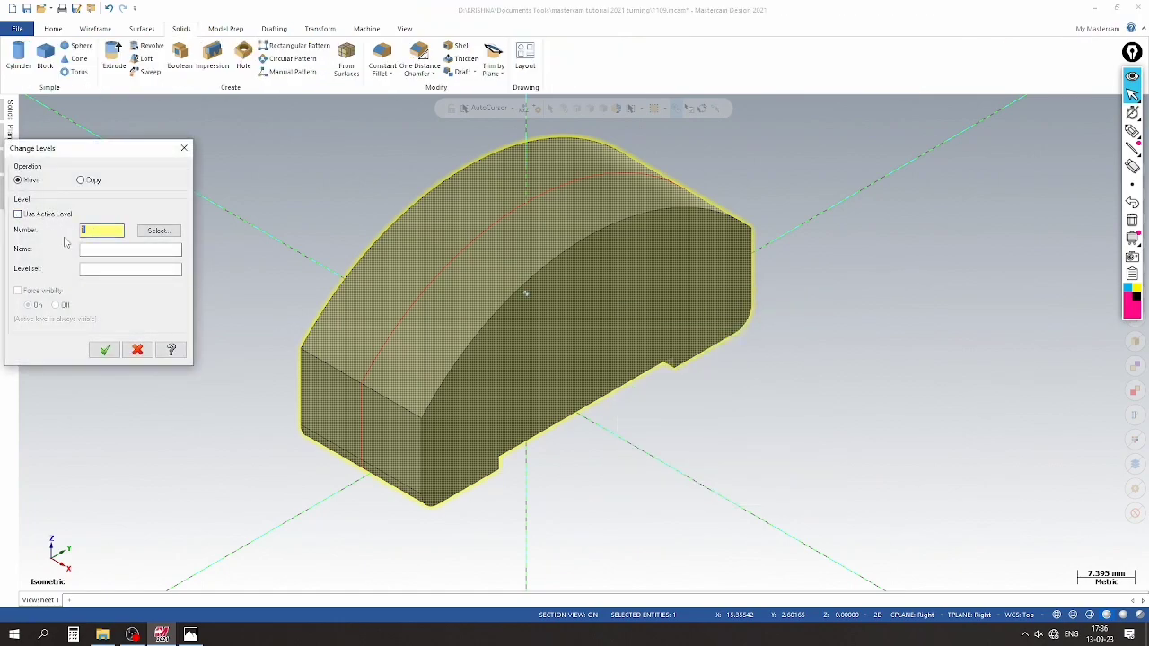
{"action": "type", "text": "2"}
{"action": "key", "text": "Return"}
Add level 3 as the active level, hide the profile wireframe on level 1, and save the file
{"action": "left_click", "coordinate": [10, 161]}
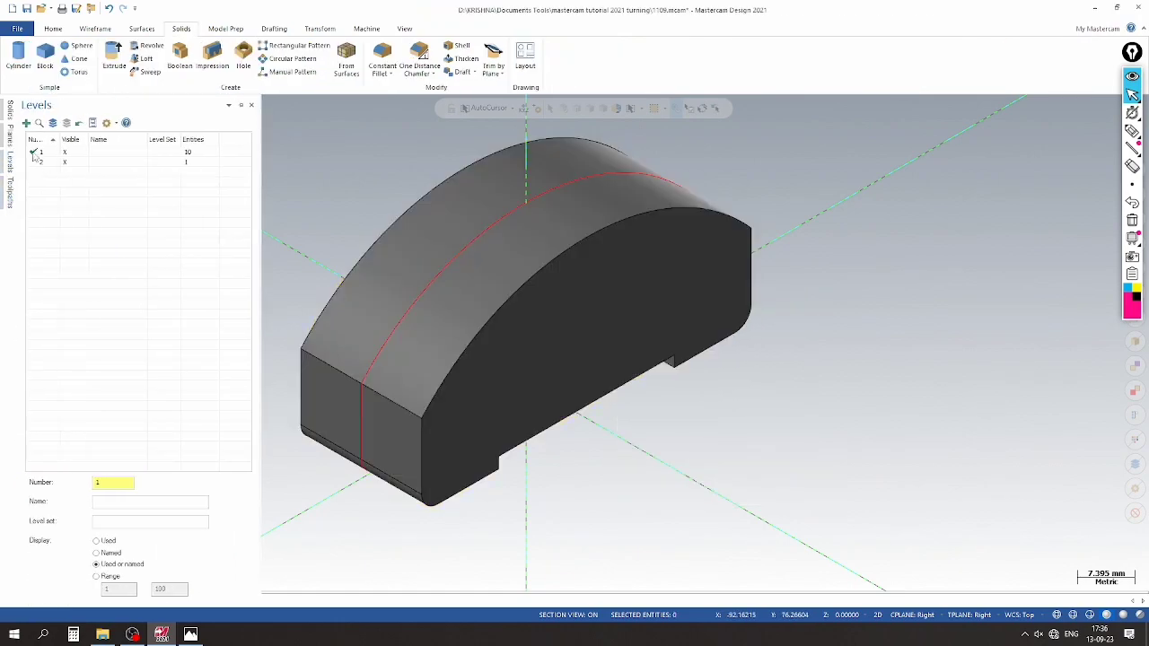
{"action": "left_click", "coordinate": [66, 162]}
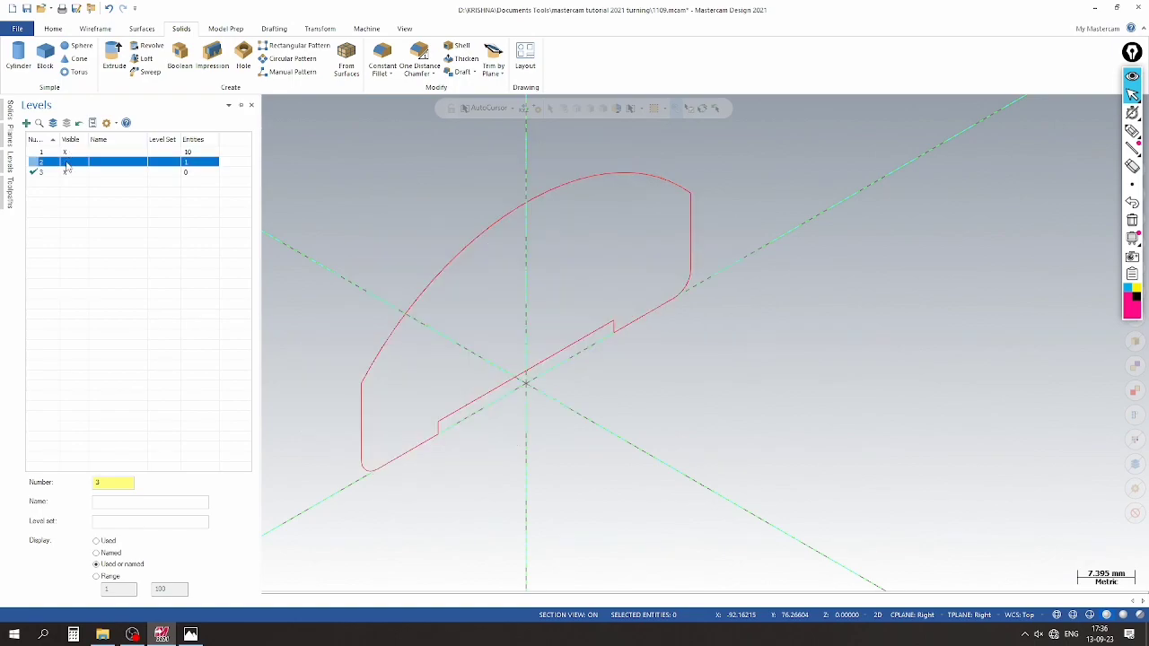
{"action": "left_click", "coordinate": [68, 162]}
{"action": "left_click", "coordinate": [64, 152]}
{"action": "left_click", "coordinate": [27, 8]}
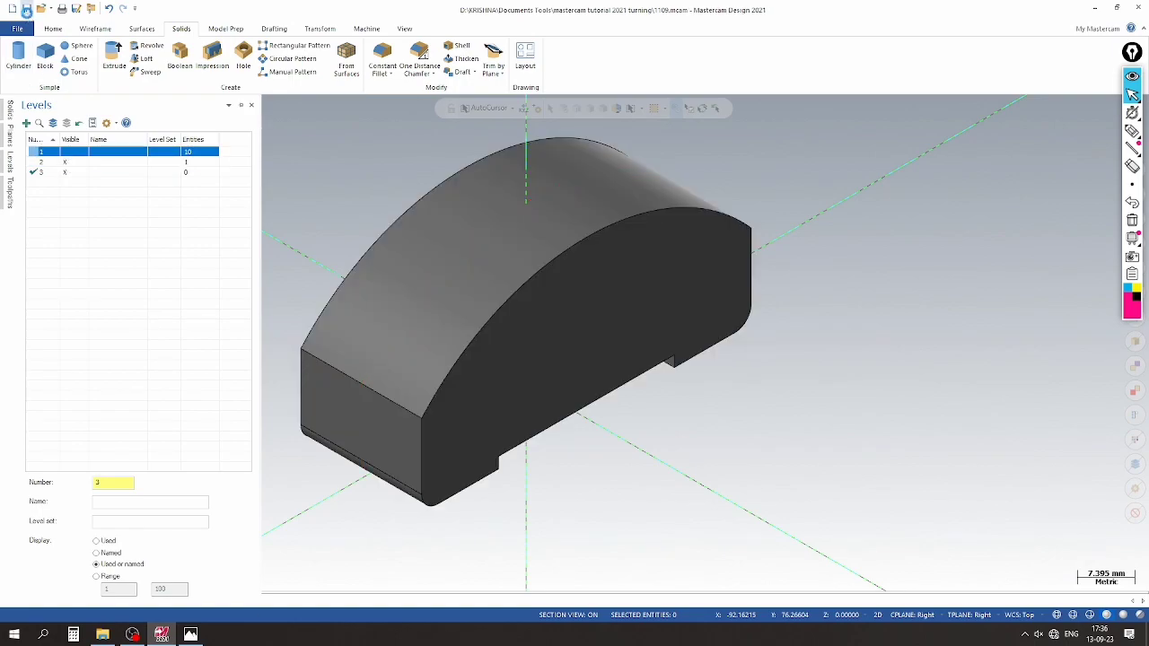
Apply a Distance and Angle Chamfer of 2 mm at 45 degrees to both curved upper edges, without propagating along tangencies
{"action": "scroll", "coordinate": [688, 377], "scroll_direction": "up", "scroll_amount": 3}
{"action": "scroll", "coordinate": [722, 438], "scroll_direction": "down", "scroll_amount": 4}
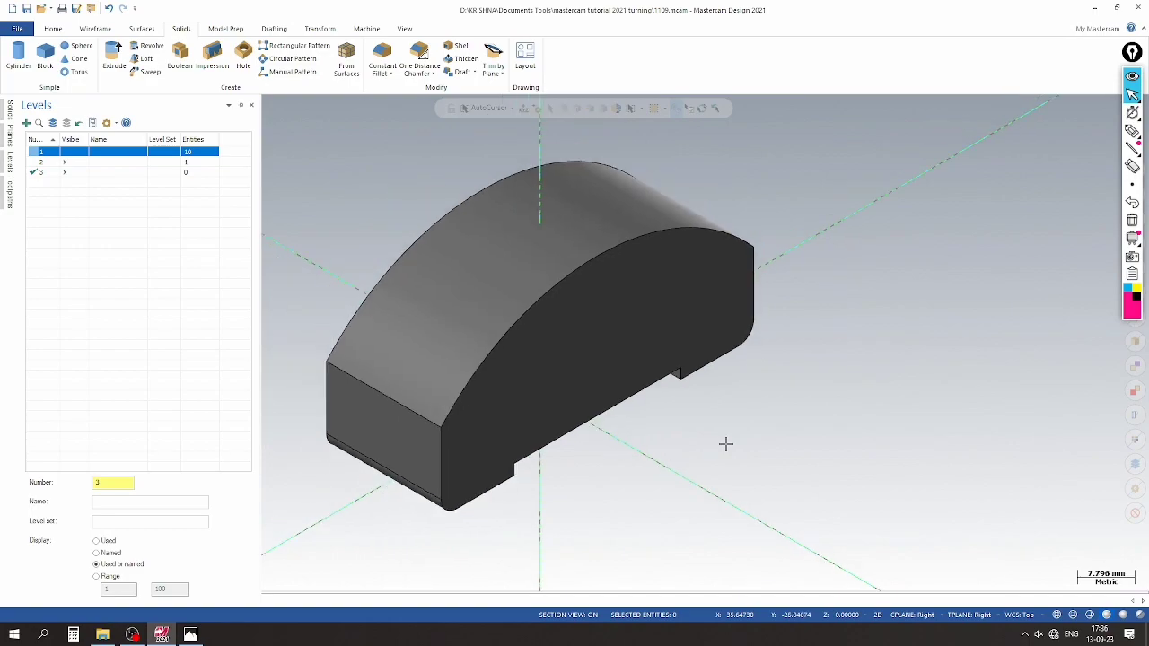
{"action": "left_click", "coordinate": [370, 171]}
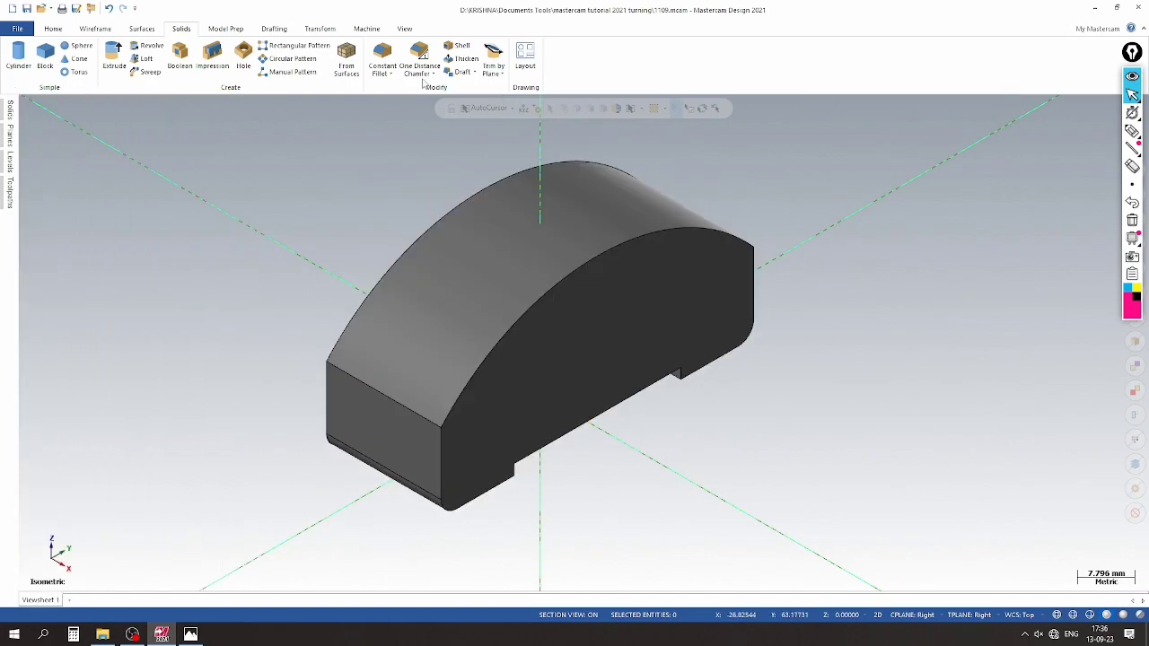
{"action": "left_click", "coordinate": [435, 74]}
{"action": "left_click", "coordinate": [447, 114]}
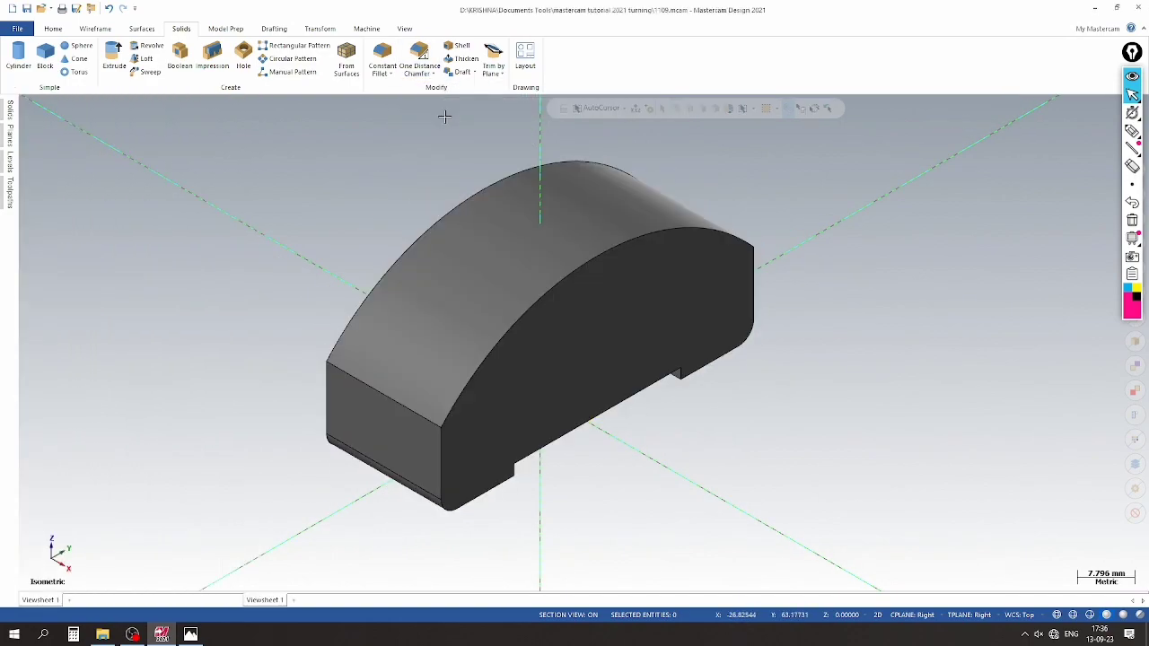
{"action": "left_click", "coordinate": [659, 292]}
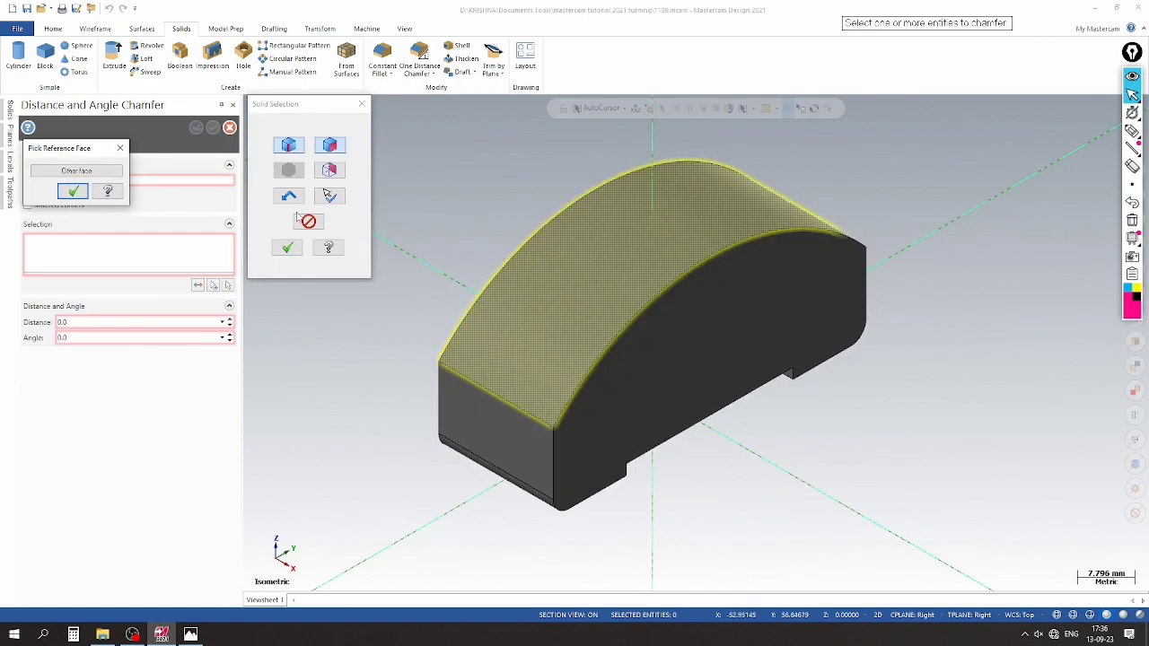
{"action": "left_click", "coordinate": [73, 191]}
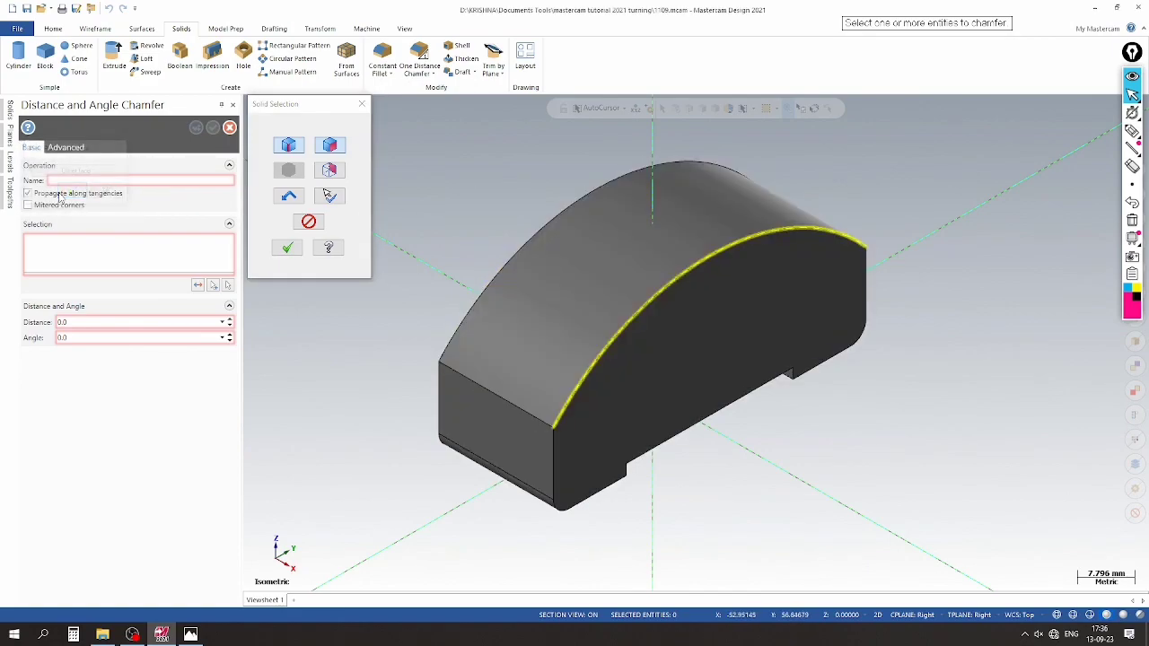
{"action": "left_click", "coordinate": [517, 254]}
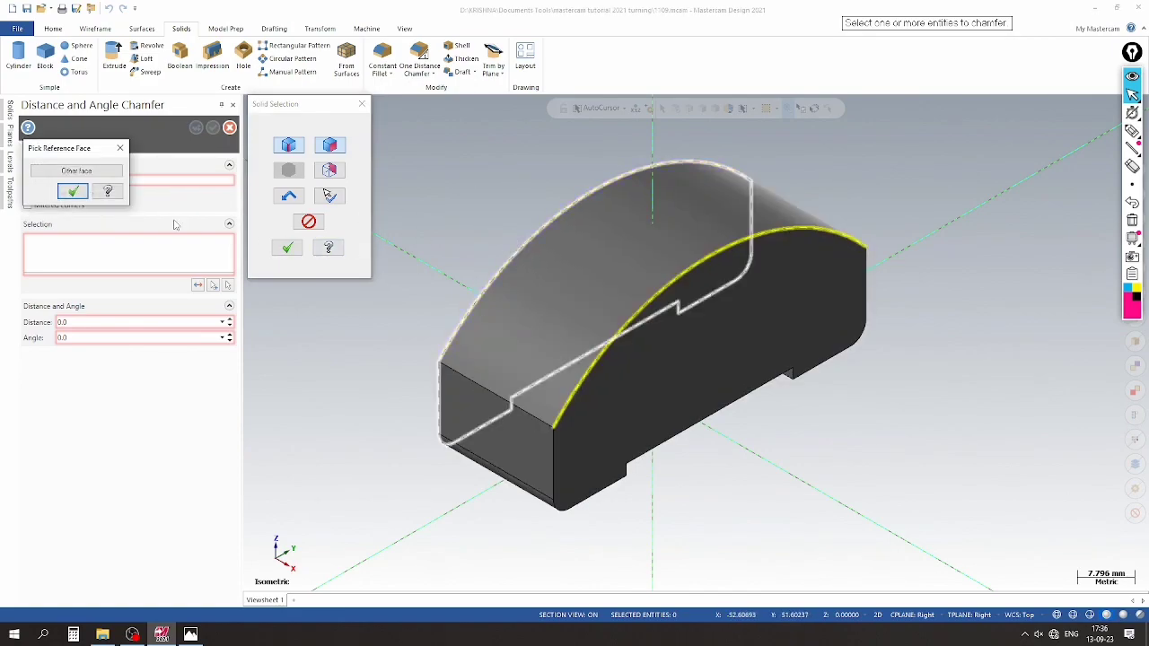
{"action": "left_click", "coordinate": [77, 191]}
{"action": "left_click", "coordinate": [284, 249]}
{"action": "scroll", "coordinate": [466, 314], "scroll_direction": "up", "scroll_amount": 3}
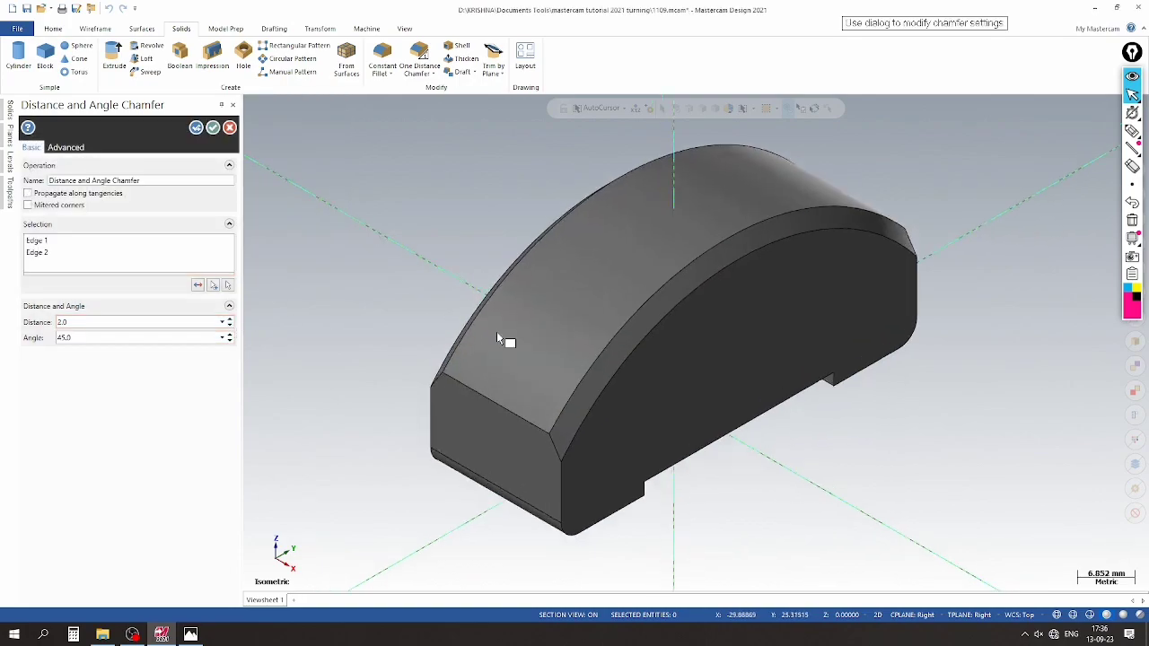
Check the chamfer size in the exercise drawing, accept the chamfer on the solid in Mastercam, and save the file
{"action": "middle_click_drag", "start_coordinate": [416, 304], "coordinate": [413, 453]}
{"action": "left_click", "coordinate": [198, 632]}
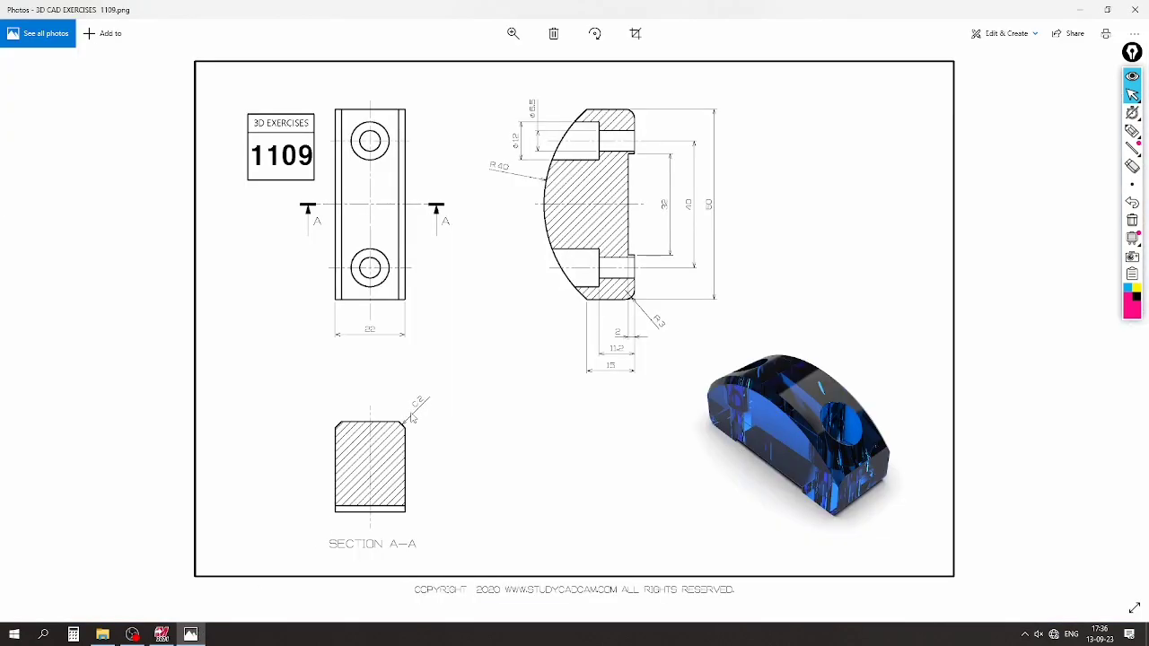
{"action": "left_click", "coordinate": [190, 635]}
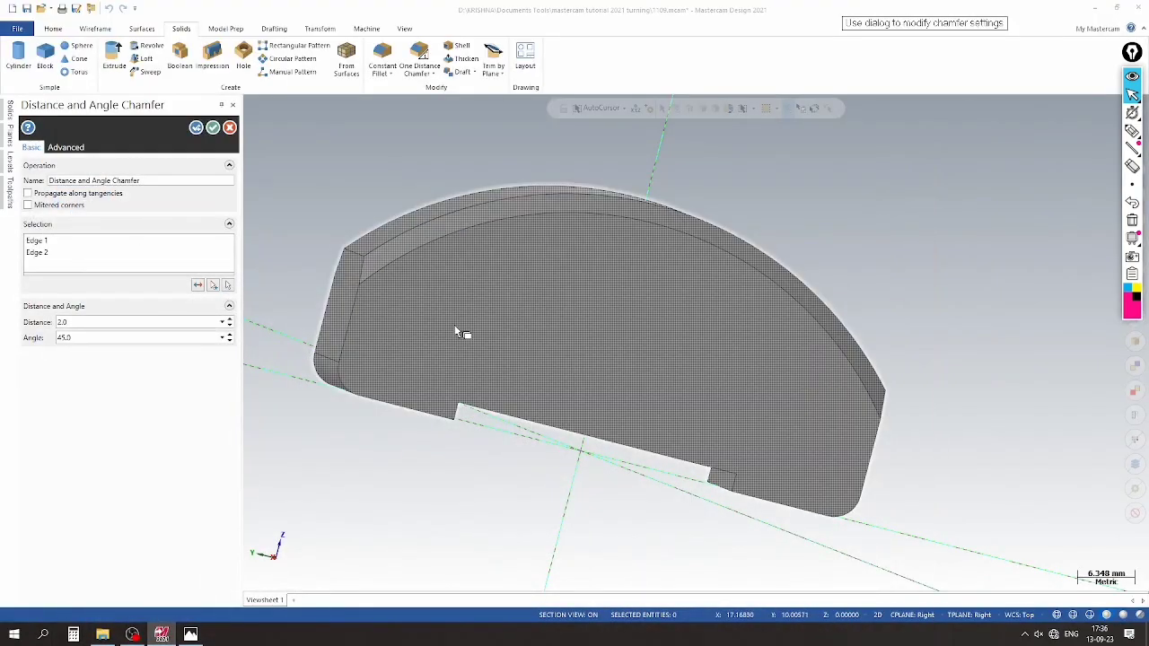
{"action": "mouse_move", "coordinate": [398, 223]}
{"action": "middle_mouse_down"}
{"action": "mouse_move", "coordinate": [786, 329]}
{"action": "mouse_move", "coordinate": [709, 296]}
{"action": "mouse_move", "coordinate": [646, 287]}
{"action": "mouse_move", "coordinate": [668, 235]}
{"action": "mouse_move", "coordinate": [410, 267]}
{"action": "mouse_move", "coordinate": [390, 239]}
{"action": "middle_mouse_up"}
{"action": "scroll", "coordinate": [395, 223], "scroll_direction": "down", "scroll_amount": 2}
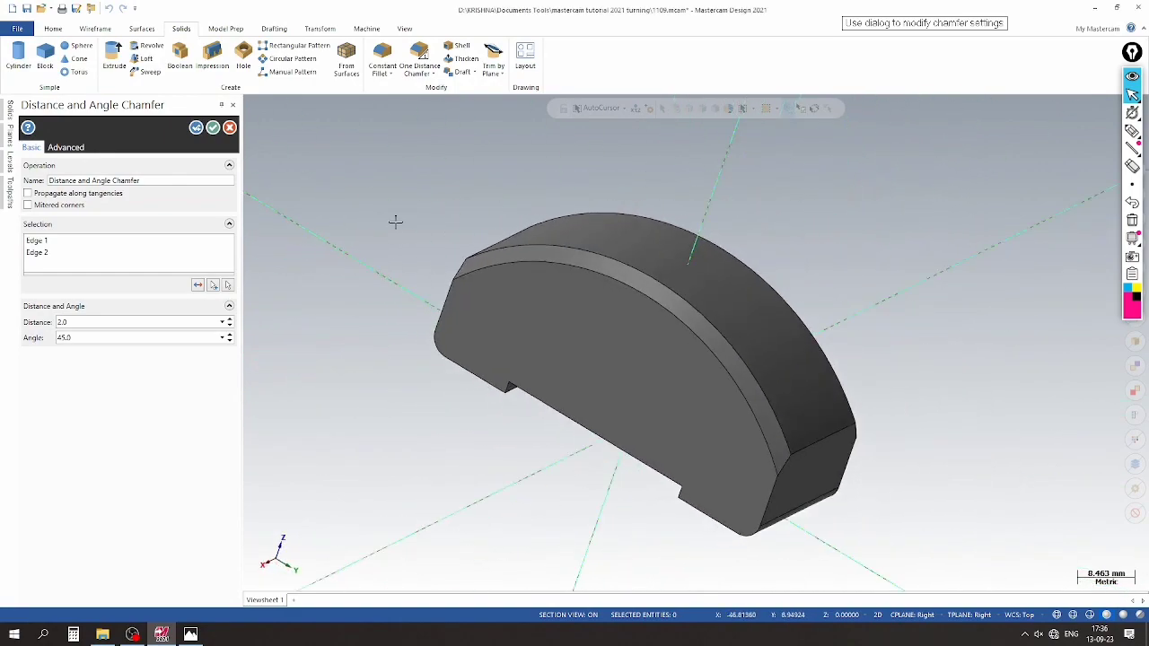
{"action": "left_click", "coordinate": [212, 129]}
{"action": "middle_click_drag", "start_coordinate": [277, 218], "coordinate": [56, 87]}
{"action": "left_click", "coordinate": [27, 9]}
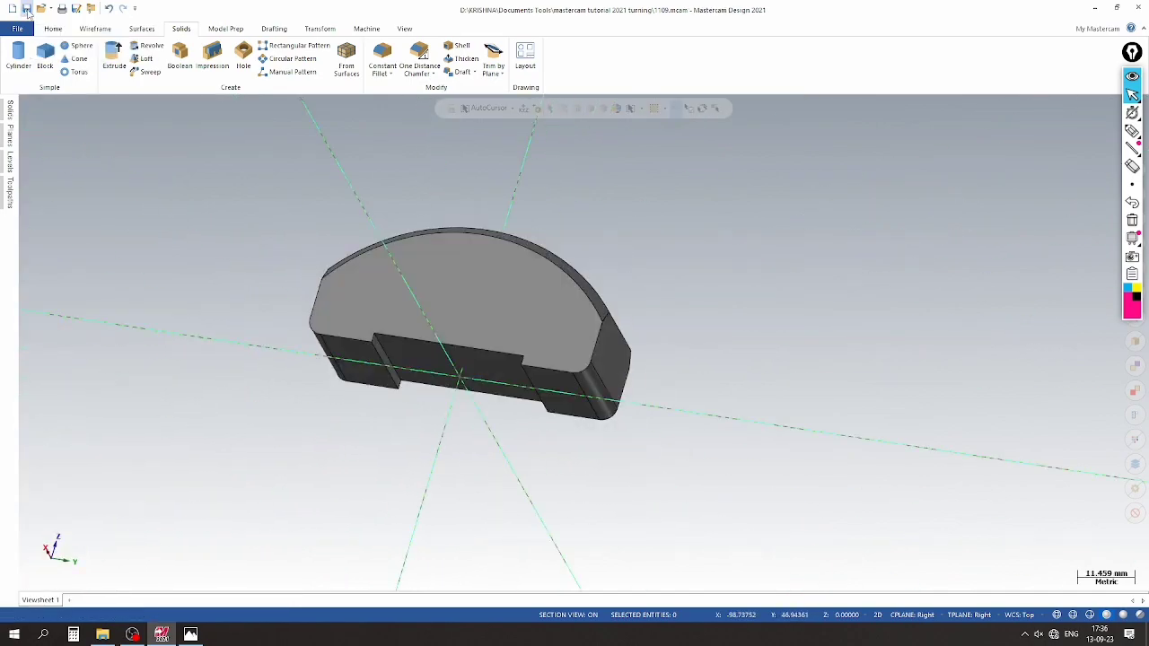
Set the construction plane to Top and return the solid to the isometric view
{"action": "scroll", "coordinate": [650, 461], "scroll_direction": "up", "scroll_amount": 2}
{"action": "middle_click_drag", "start_coordinate": [650, 457], "coordinate": [718, 397]}
{"action": "scroll", "coordinate": [784, 429], "scroll_direction": "down", "scroll_amount": 2}
{"action": "middle_click_drag", "start_coordinate": [784, 429], "coordinate": [645, 424]}
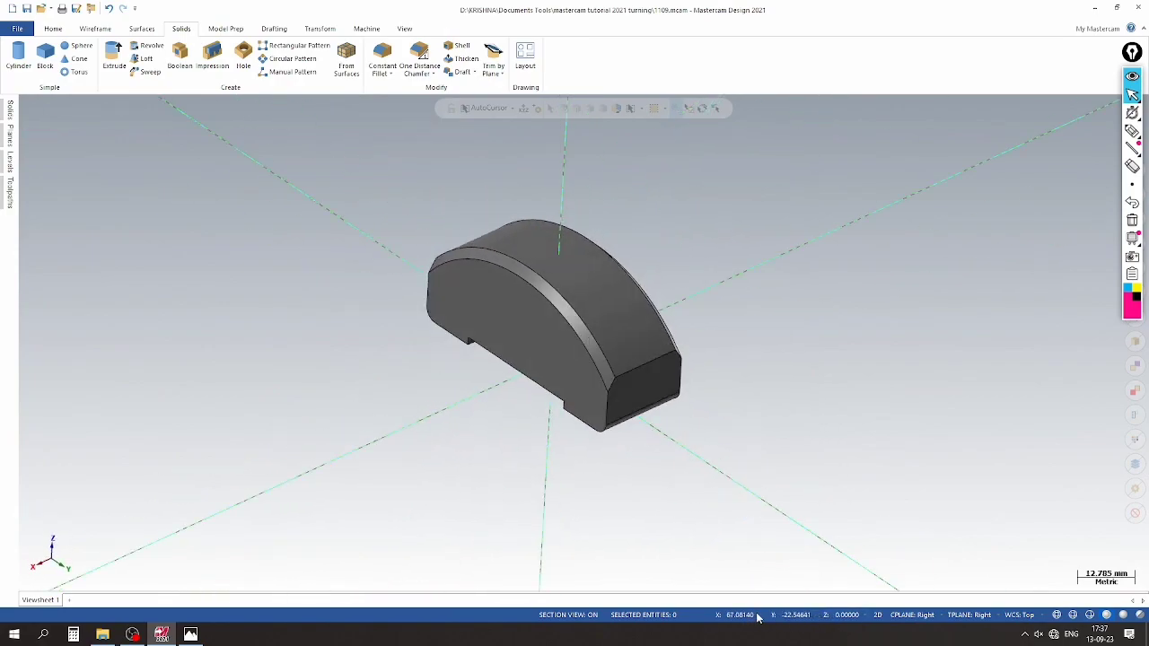
{"action": "left_click", "coordinate": [912, 615]}
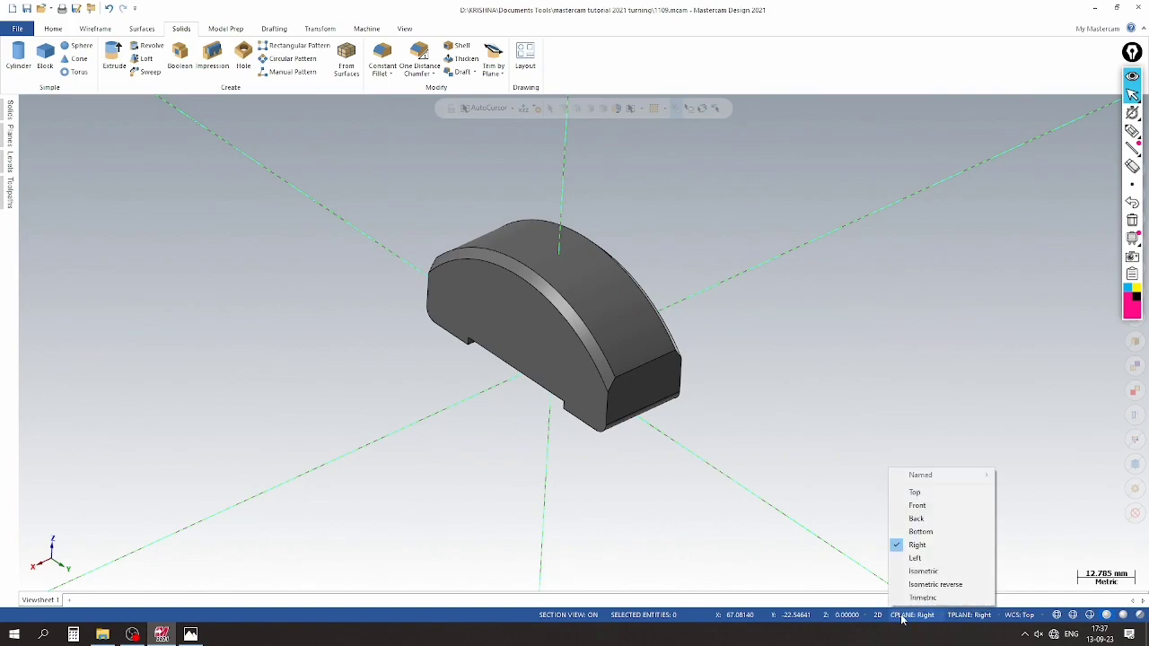
{"action": "left_click", "coordinate": [922, 492]}
{"action": "middle_click_drag", "start_coordinate": [921, 492], "coordinate": [821, 302]}
{"action": "right_click", "coordinate": [821, 303]}
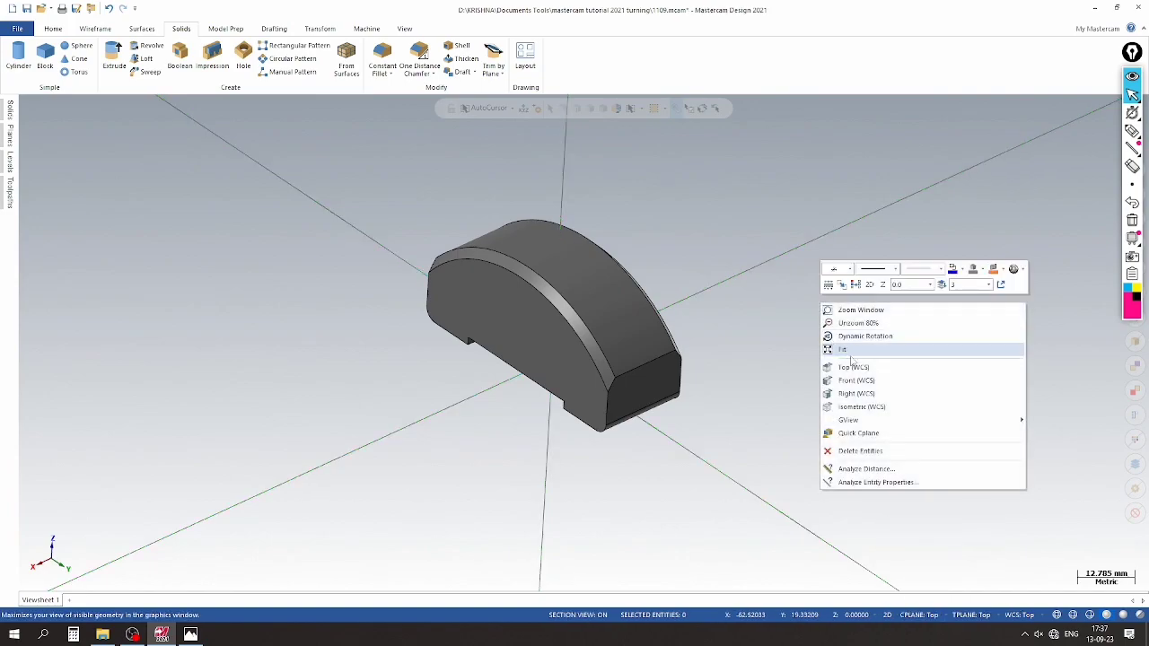
{"action": "left_click", "coordinate": [867, 407]}
Switch to the exercise drawing and examine the counterbored holes' diameters, spacing and depth dimensions
{"action": "scroll", "coordinate": [272, 401], "scroll_direction": "down", "scroll_amount": 7}
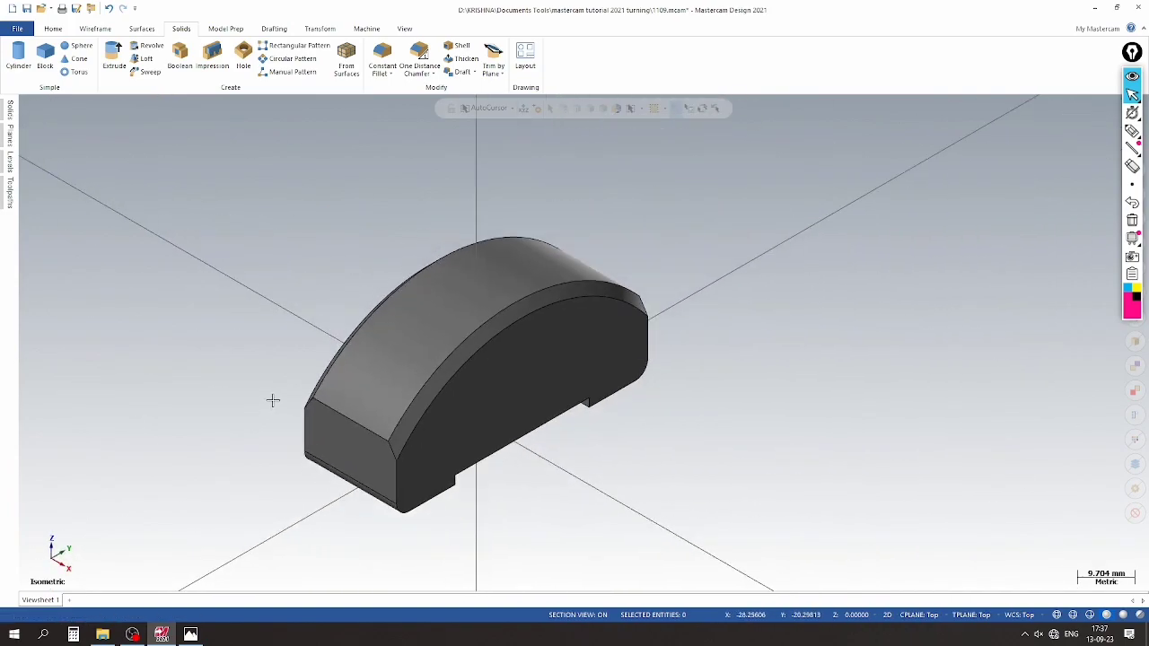
{"action": "scroll", "coordinate": [664, 385], "scroll_direction": "up", "scroll_amount": 2}
{"action": "scroll", "coordinate": [705, 348], "scroll_direction": "down", "scroll_amount": 1}
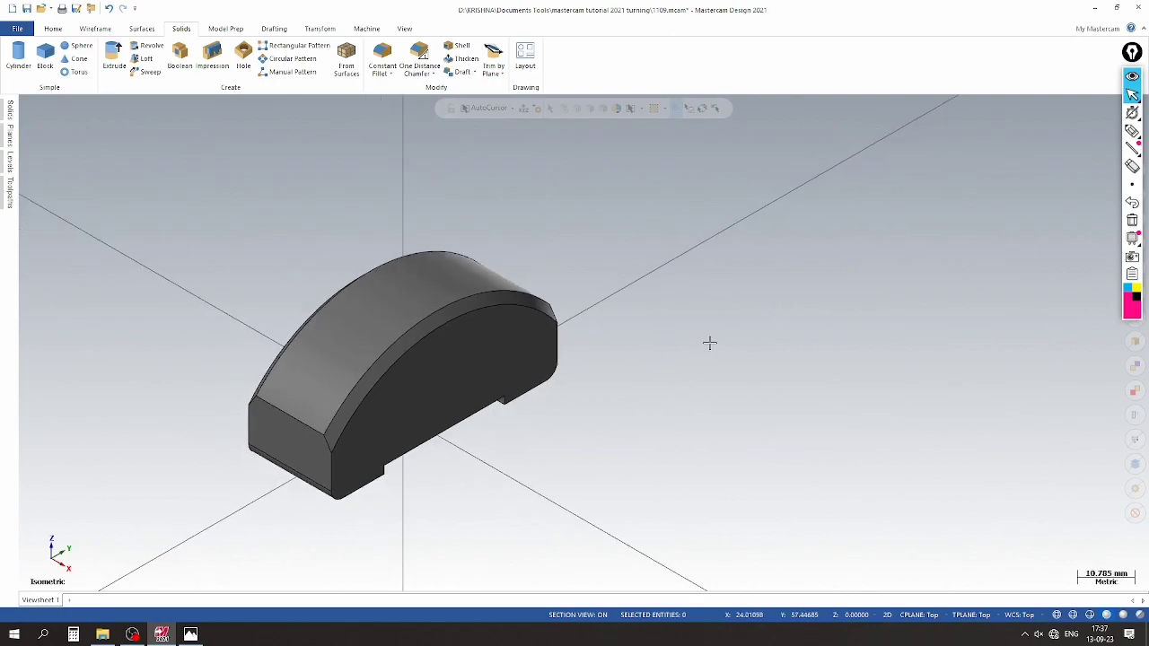
{"action": "scroll", "coordinate": [709, 344], "scroll_direction": "down", "scroll_amount": 2}
{"action": "scroll", "coordinate": [583, 350], "scroll_direction": "down", "scroll_amount": 1}
{"action": "left_click", "coordinate": [190, 635]}
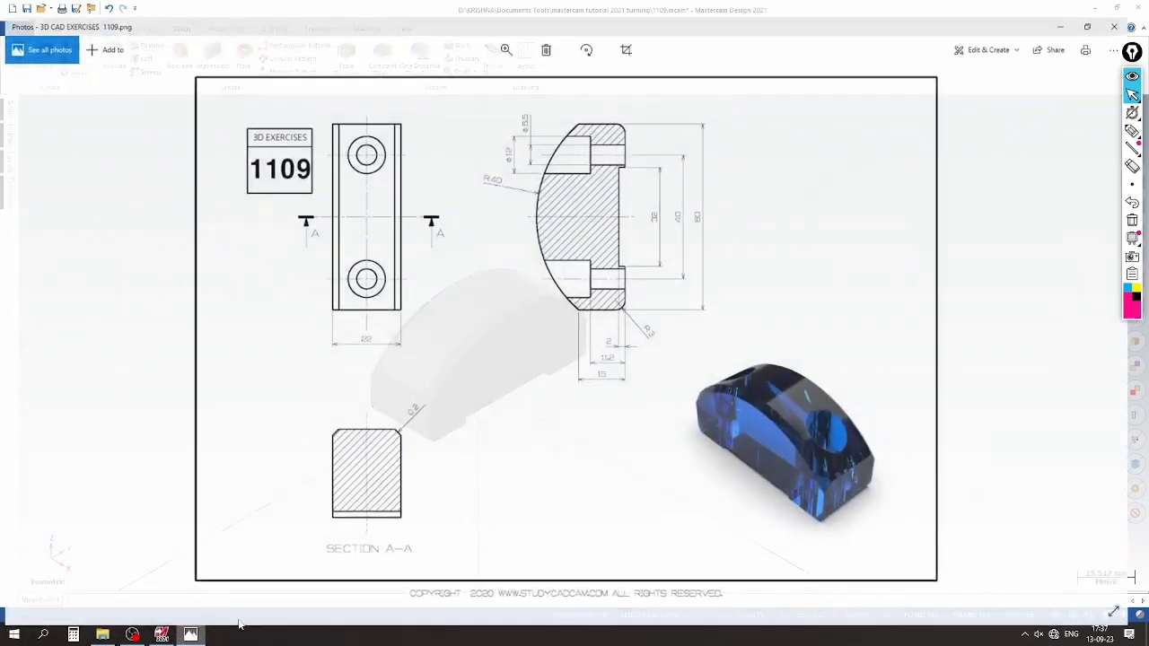
{"action": "scroll", "coordinate": [537, 196], "scroll_direction": "up", "scroll_amount": 3}
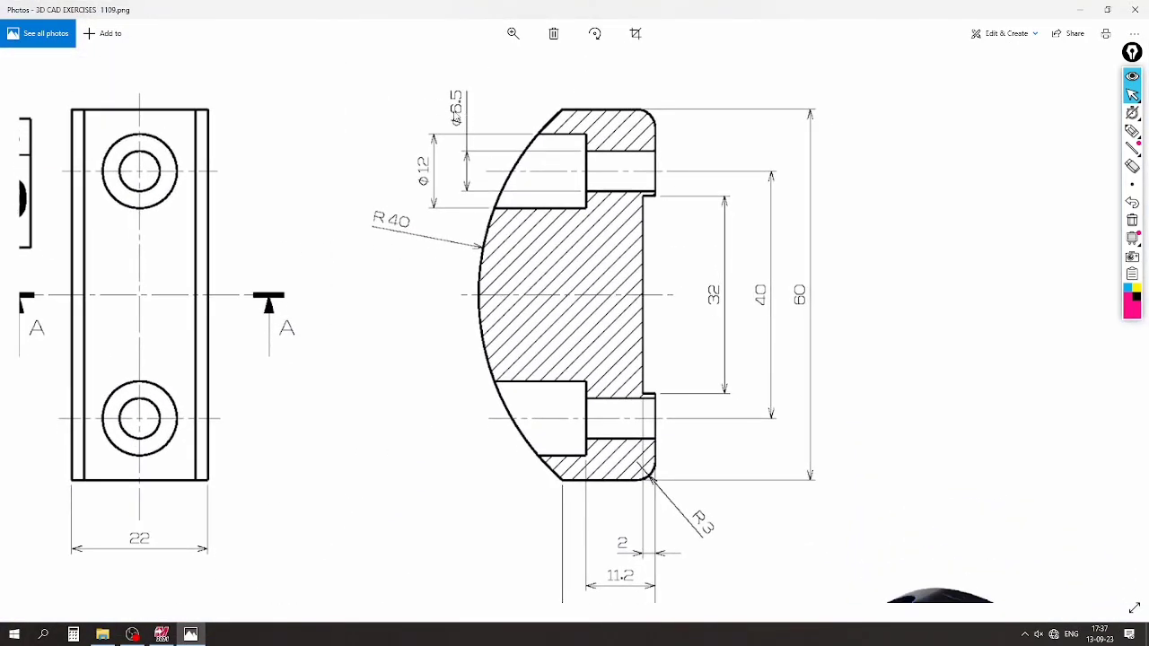
{"action": "scroll", "coordinate": [529, 192], "scroll_direction": "down", "scroll_amount": 3}
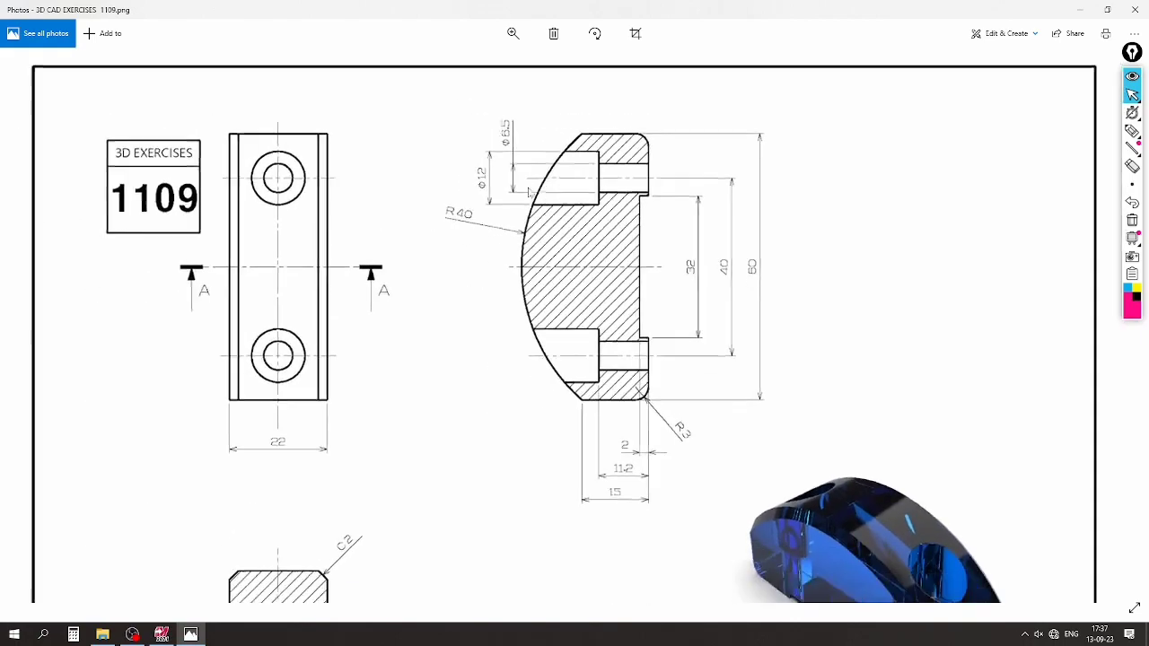
{"action": "scroll", "coordinate": [624, 464], "scroll_direction": "up", "scroll_amount": 4}
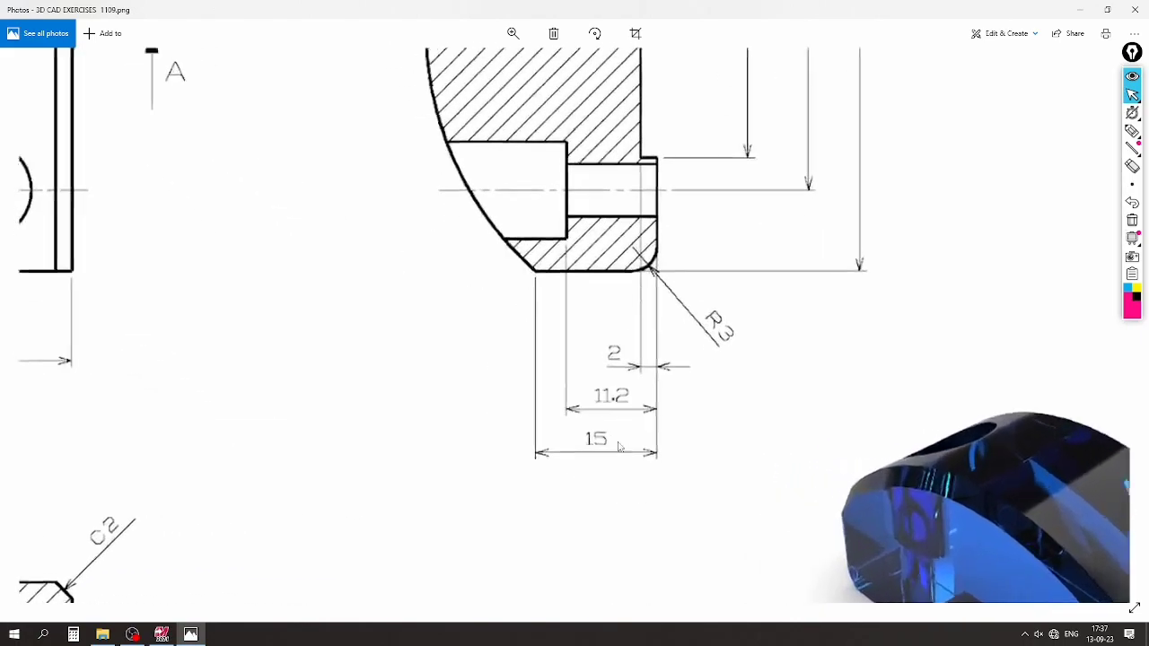
{"action": "scroll", "coordinate": [565, 385], "scroll_direction": "down", "scroll_amount": 2}
{"action": "scroll", "coordinate": [564, 381], "scroll_direction": "down", "scroll_amount": 4}
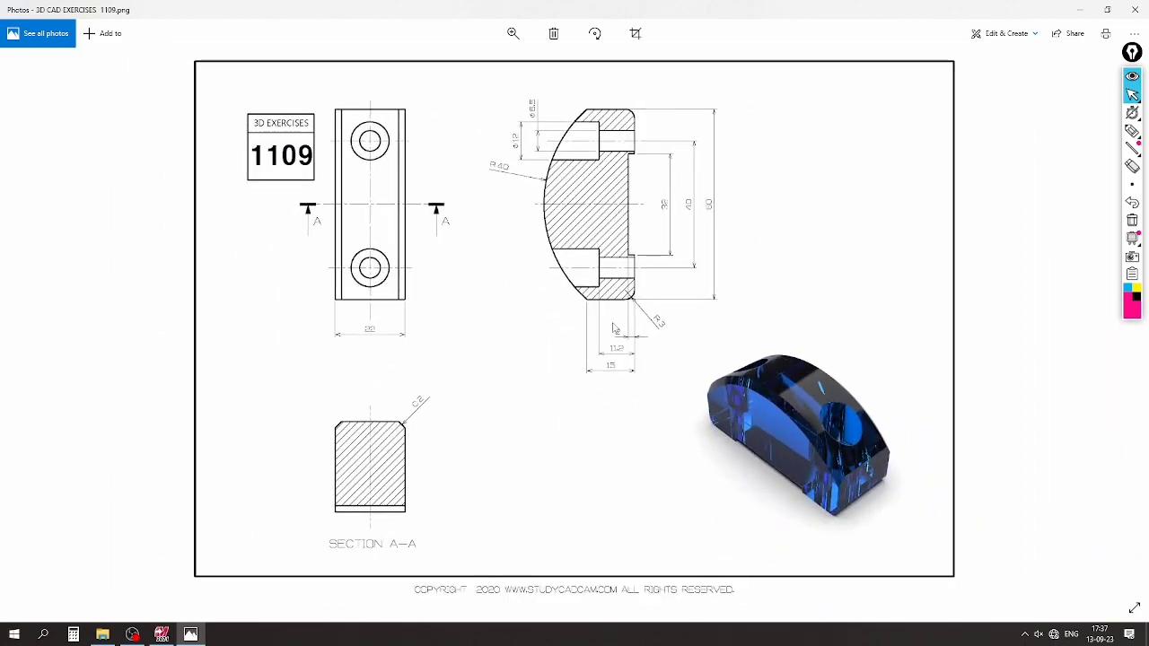
{"action": "scroll", "coordinate": [629, 377], "scroll_direction": "up", "scroll_amount": 4}
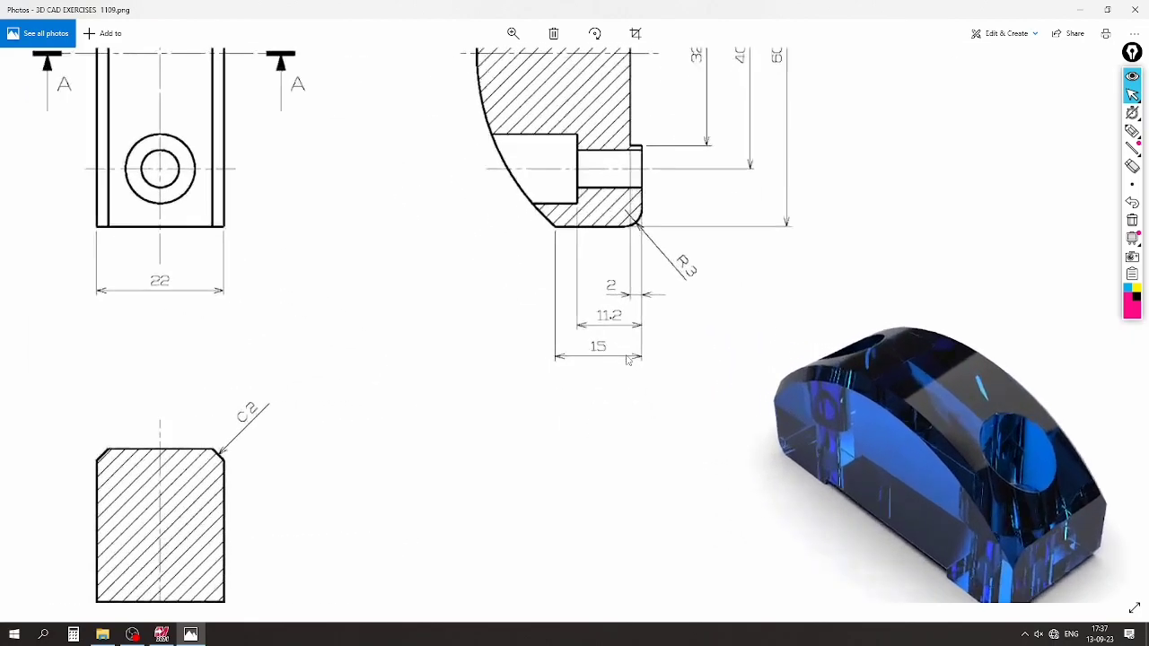
Examine the 11.2 mm counterbore depth dimension in the exercise drawing, marking it with temporary pen lines
{"action": "left_click", "coordinate": [1133, 131]}
{"action": "mouse_move", "coordinate": [696, 291]}
{"action": "left_mouse_down"}
{"action": "mouse_move", "coordinate": [523, 287]}
{"action": "mouse_move", "coordinate": [659, 302]}
{"action": "mouse_move", "coordinate": [547, 287]}
{"action": "left_mouse_up"}
{"action": "left_click", "coordinate": [1132, 221]}
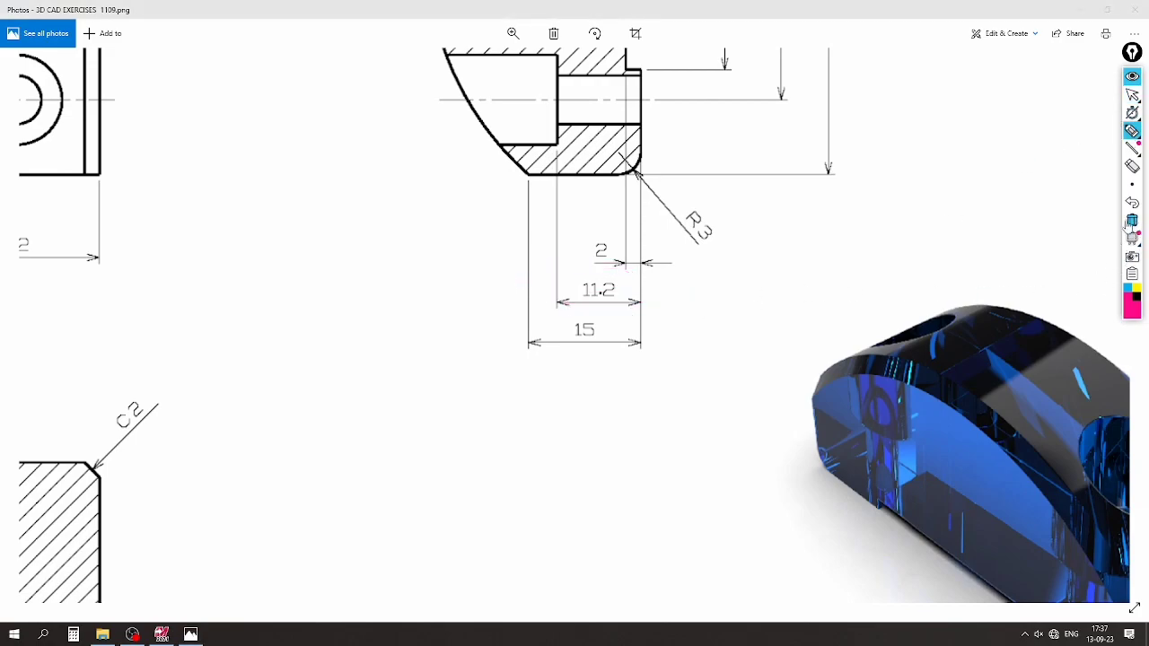
{"action": "left_click_drag", "start_coordinate": [635, 293], "coordinate": [708, 295]}
{"action": "left_click", "coordinate": [1132, 222]}
{"action": "left_click", "coordinate": [1132, 131]}
{"action": "left_click", "coordinate": [1132, 95]}
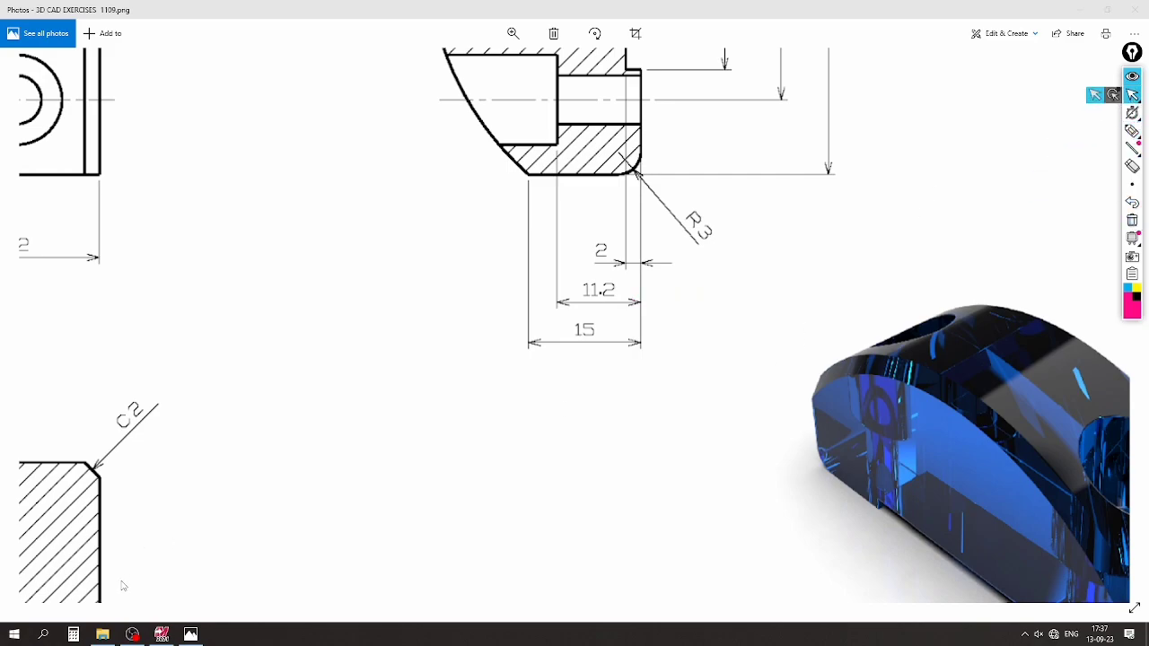
Switch to Mastercam, set the construction depth to Z 11.2 and show the solid in the Top view
{"action": "left_click", "coordinate": [161, 635]}
{"action": "scroll", "coordinate": [425, 385], "scroll_direction": "up", "scroll_amount": 2}
{"action": "scroll", "coordinate": [399, 438], "scroll_direction": "down", "scroll_amount": 1}
{"action": "scroll", "coordinate": [379, 470], "scroll_direction": "down", "scroll_amount": 1}
{"action": "left_click", "coordinate": [841, 619]}
{"action": "left_click", "coordinate": [849, 618]}
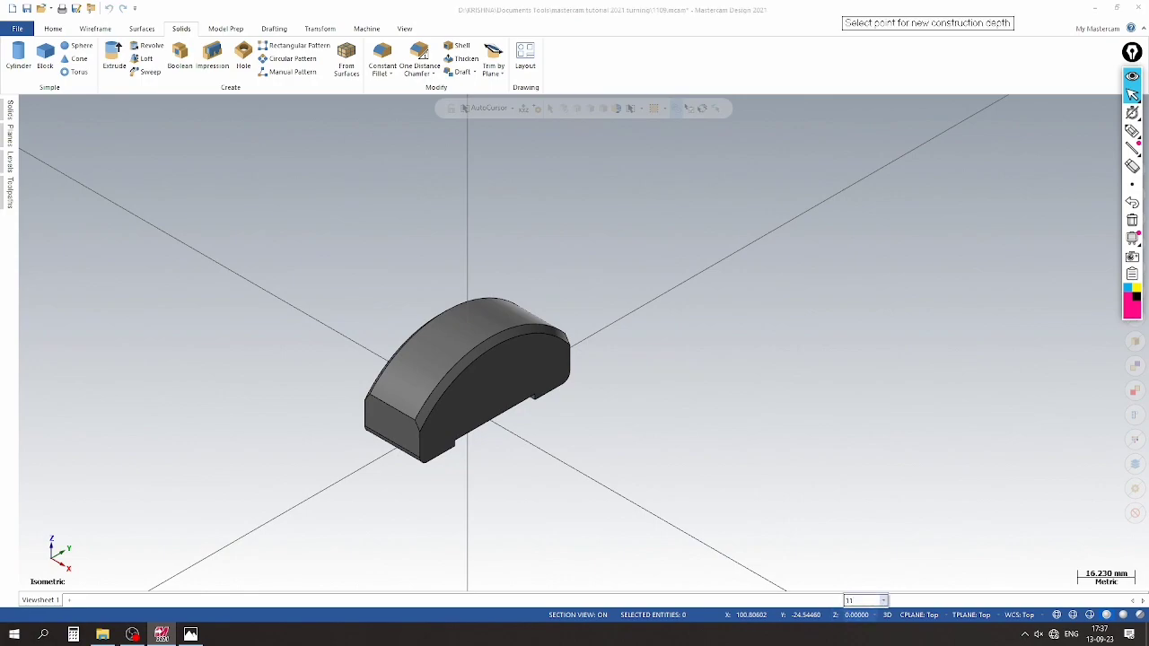
{"action": "type", "text": "11.2"}
{"action": "key", "text": "Return"}
{"action": "right_click", "coordinate": [341, 205]}
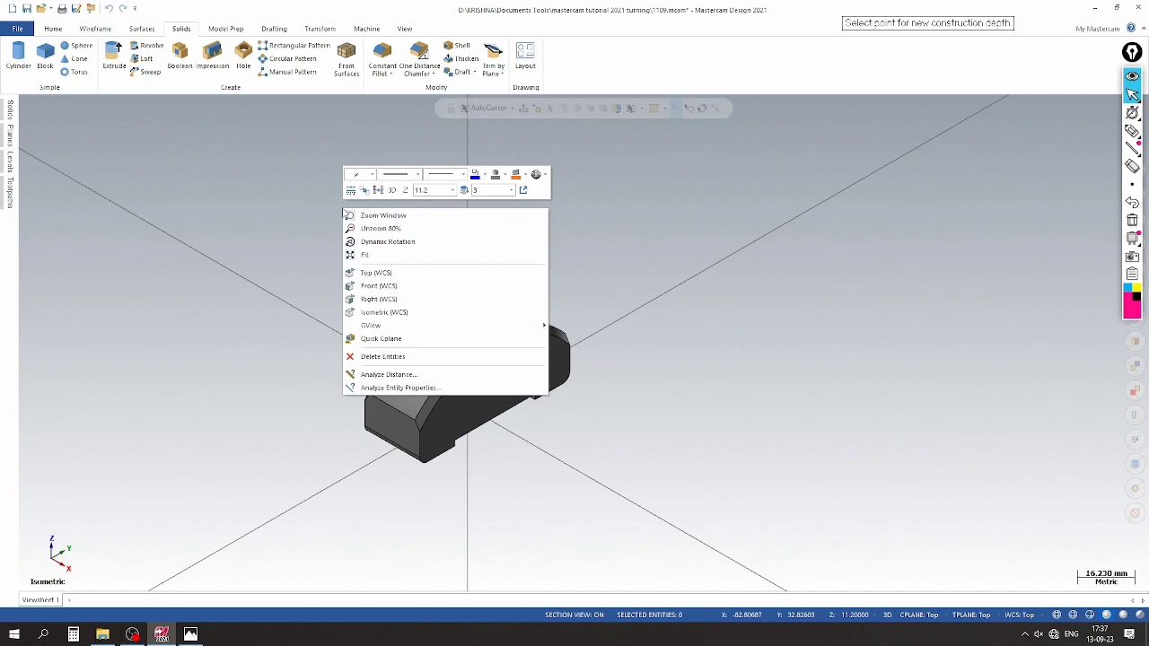
{"action": "left_click", "coordinate": [368, 275]}
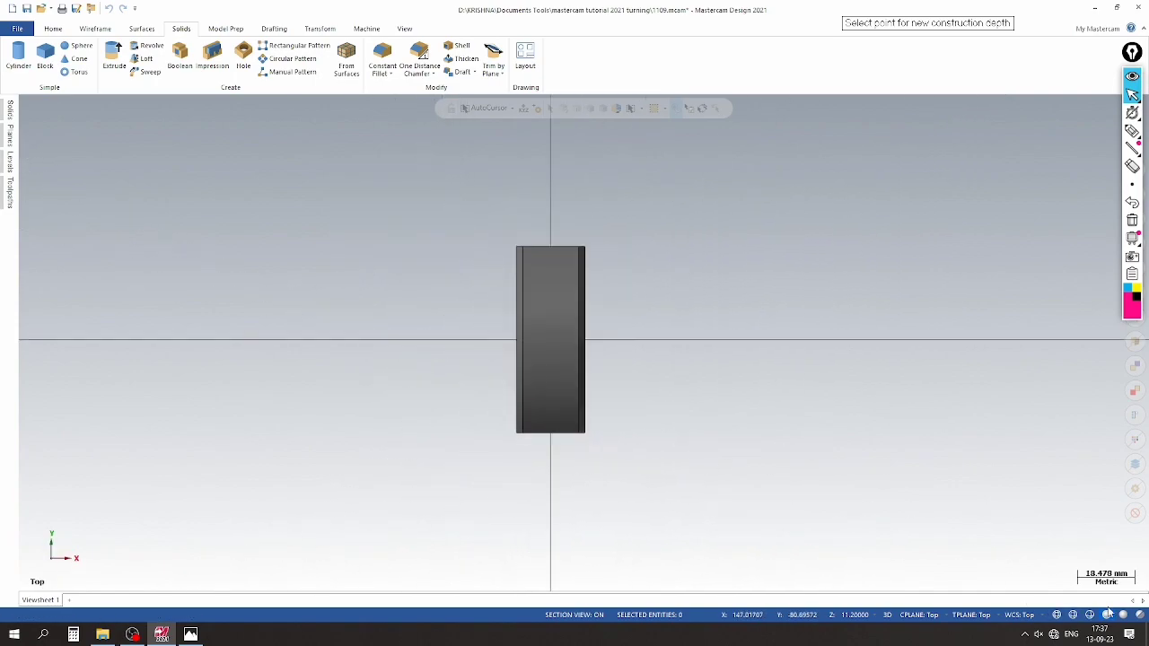
{"action": "scroll", "coordinate": [577, 326], "scroll_direction": "up", "scroll_amount": 4}
{"action": "scroll", "coordinate": [185, 305], "scroll_direction": "down", "scroll_amount": 2}
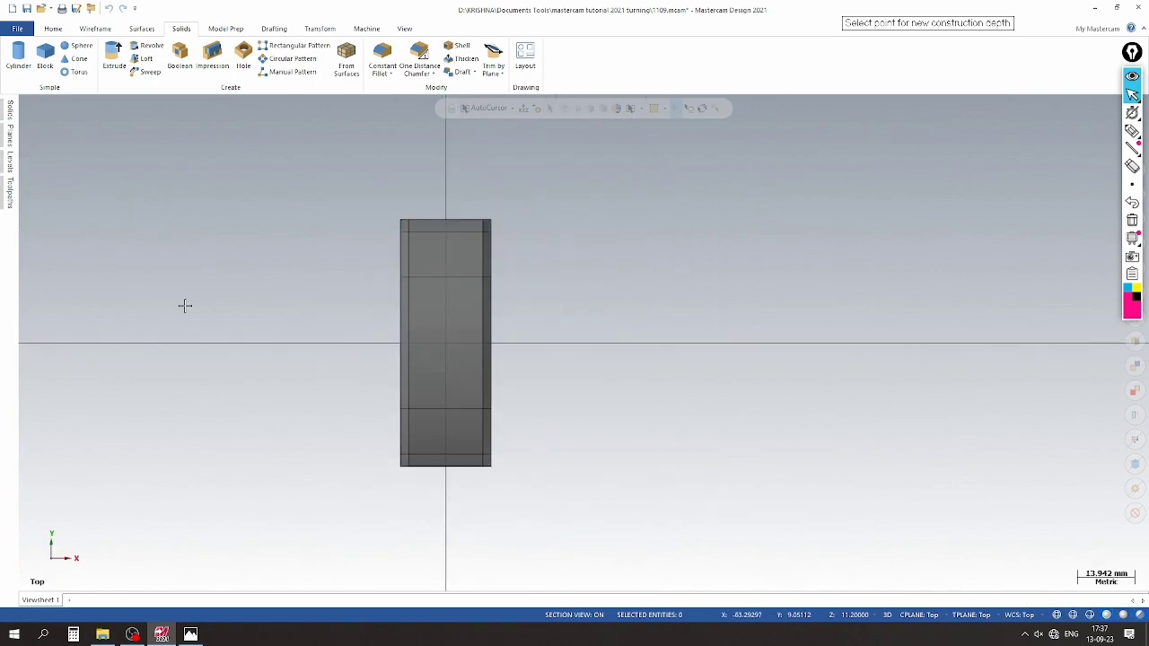
Check the hole spacing in the drawing and set up a two-hole Bolt Circle at the origin in Mastercam, diameter 40, start angle 90
{"action": "left_click", "coordinate": [95, 28]}
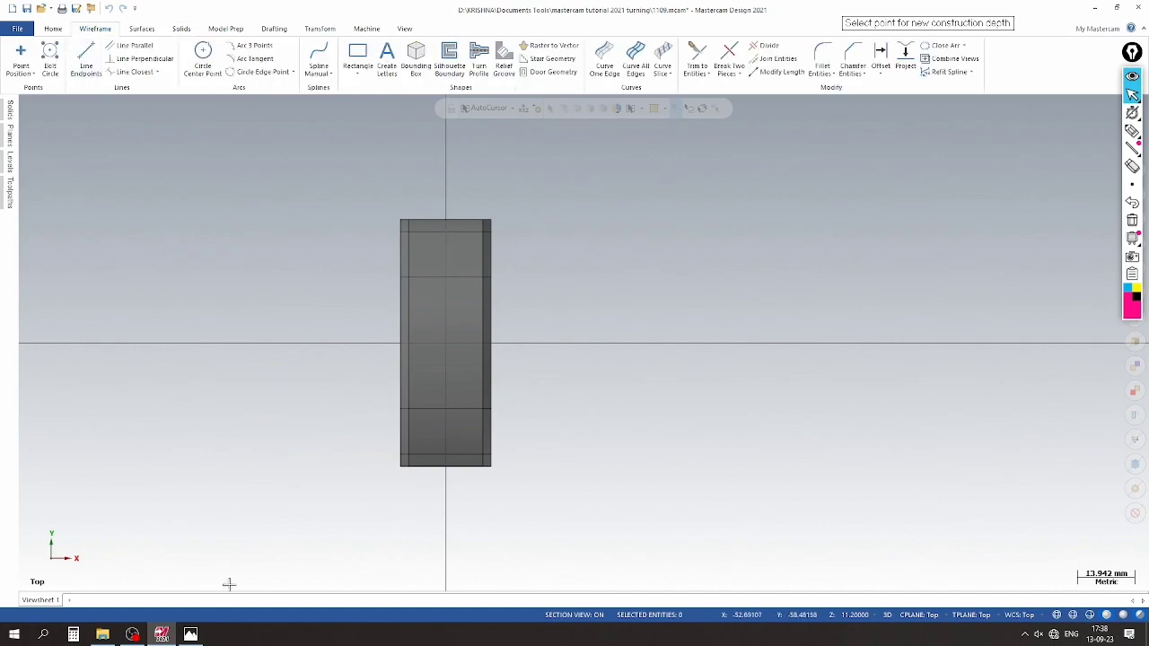
{"action": "left_click", "coordinate": [190, 634]}
{"action": "scroll", "coordinate": [565, 377], "scroll_direction": "down", "scroll_amount": 5}
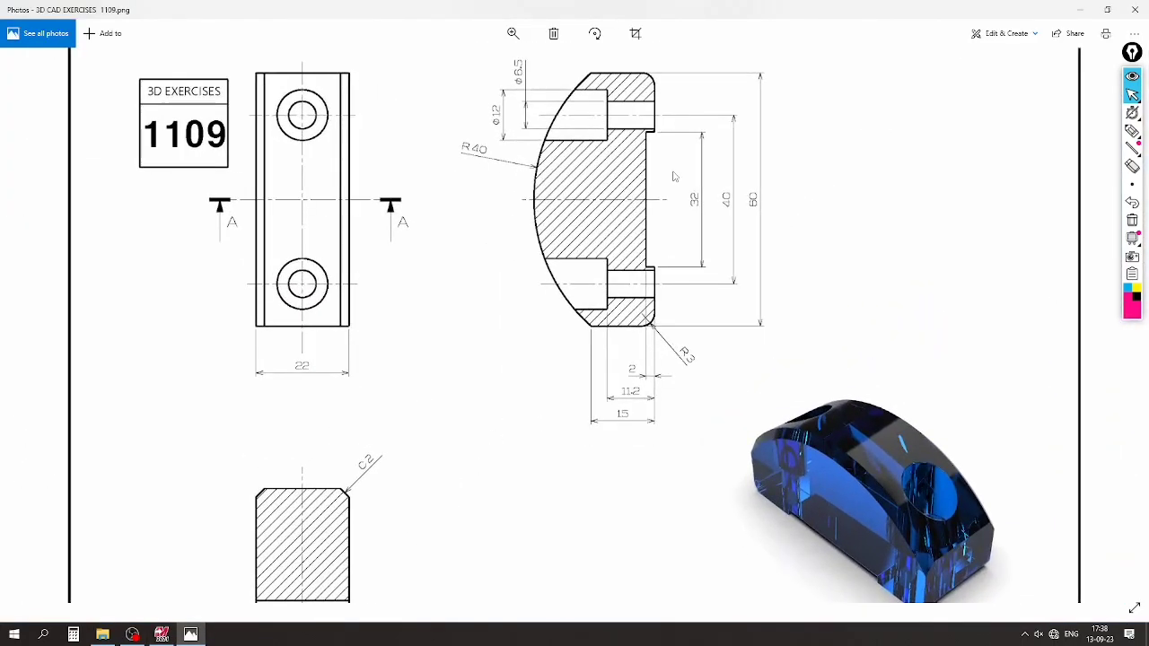
{"action": "scroll", "coordinate": [584, 262], "scroll_direction": "up", "scroll_amount": 2}
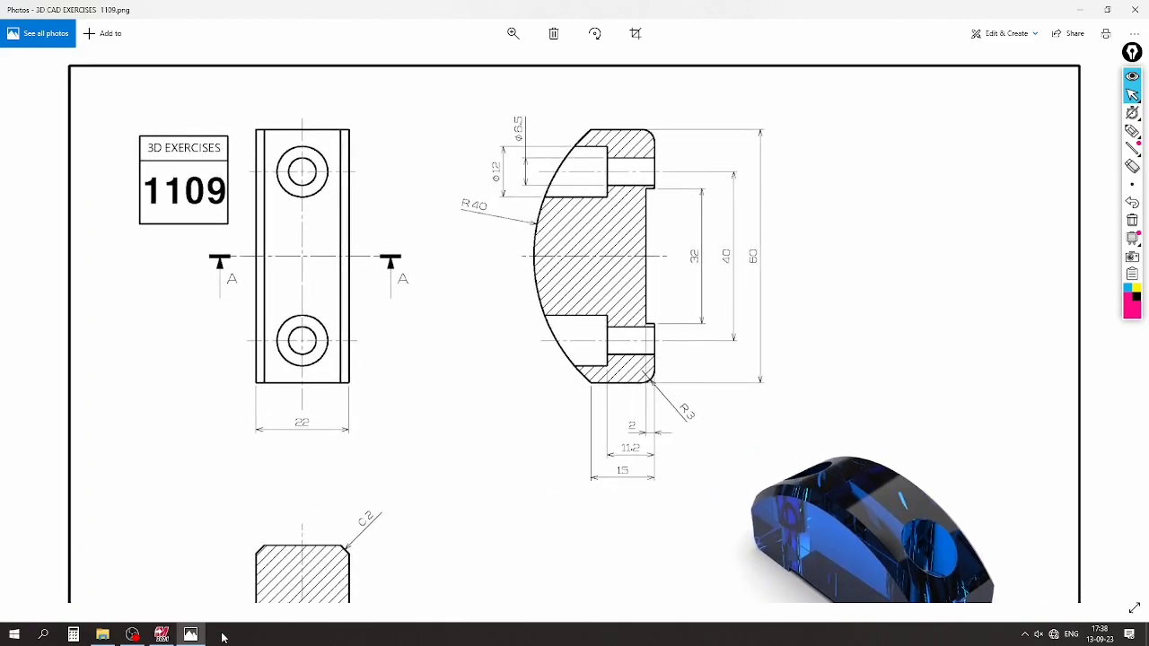
{"action": "left_click", "coordinate": [191, 635]}
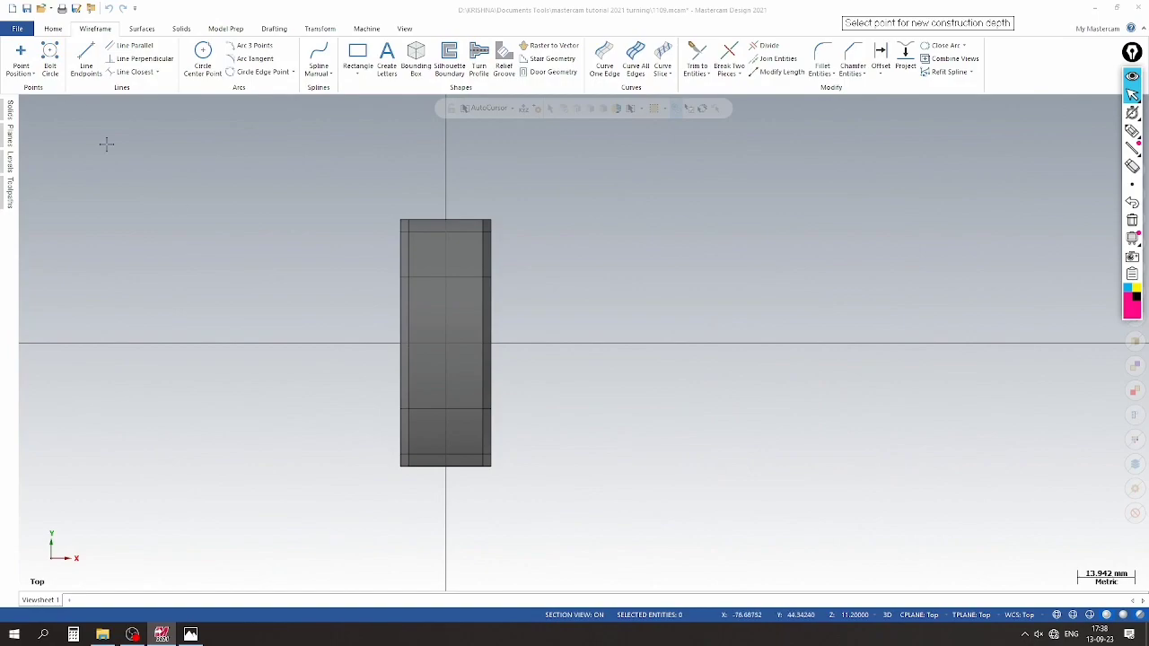
{"action": "left_click", "coordinate": [50, 63]}
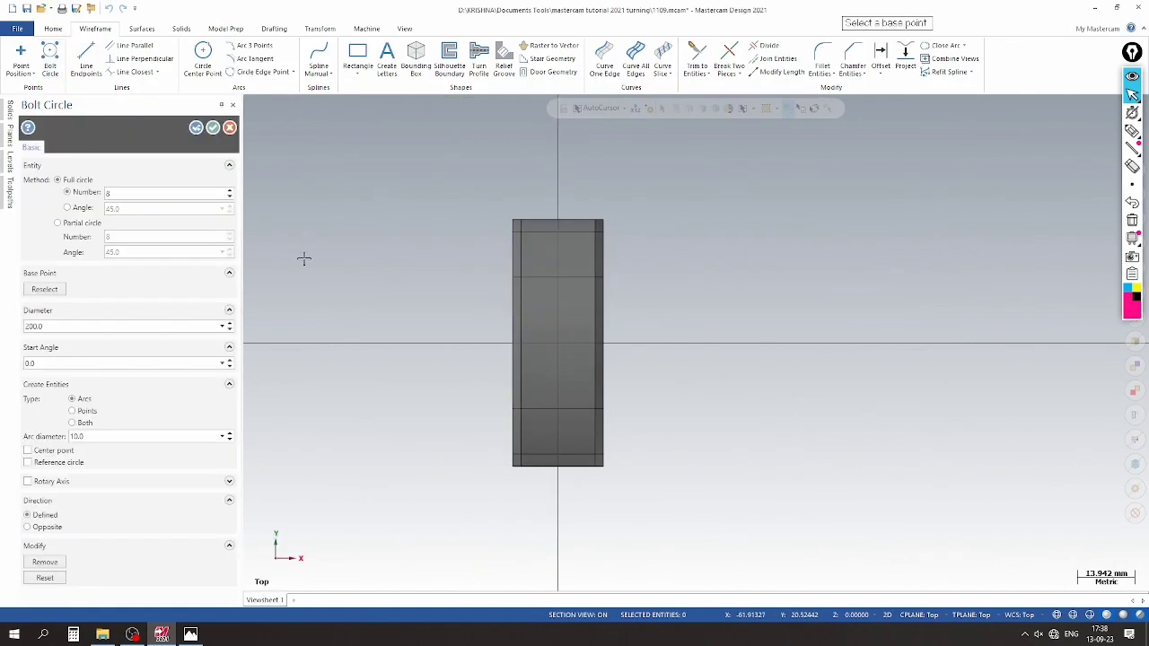
{"action": "left_click", "coordinate": [538, 343]}
{"action": "scroll", "coordinate": [517, 330], "scroll_direction": "down", "scroll_amount": 4}
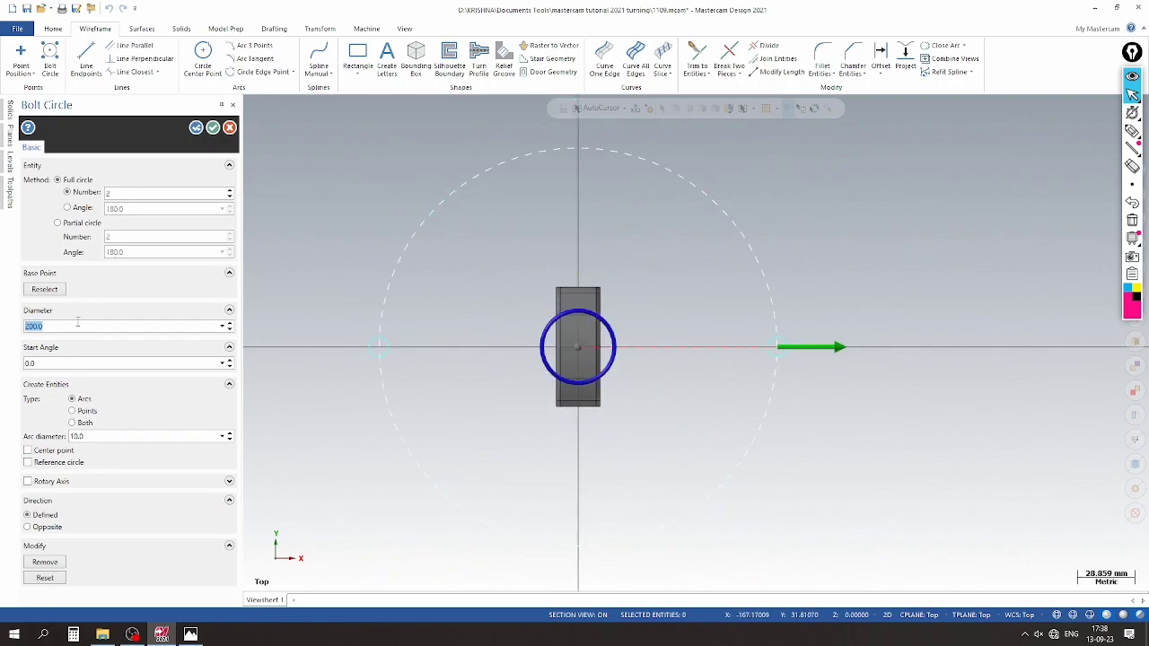
{"action": "key", "text": "Return"}
{"action": "scroll", "coordinate": [641, 380], "scroll_direction": "up", "scroll_amount": 3}
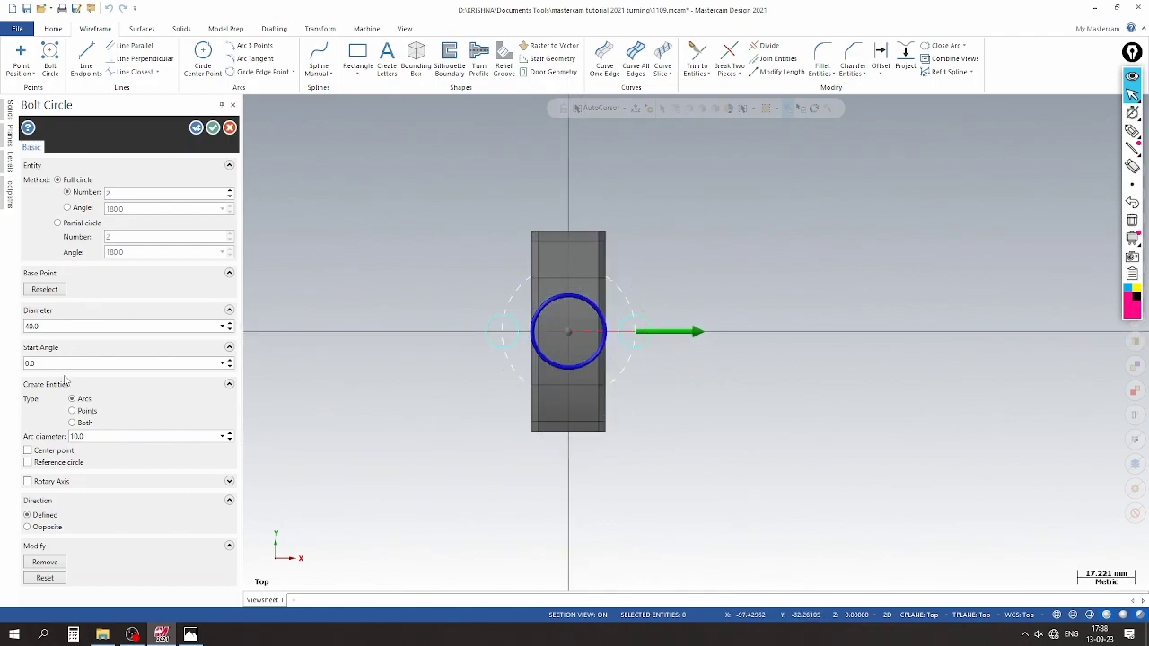
{"action": "key", "text": "Return"}
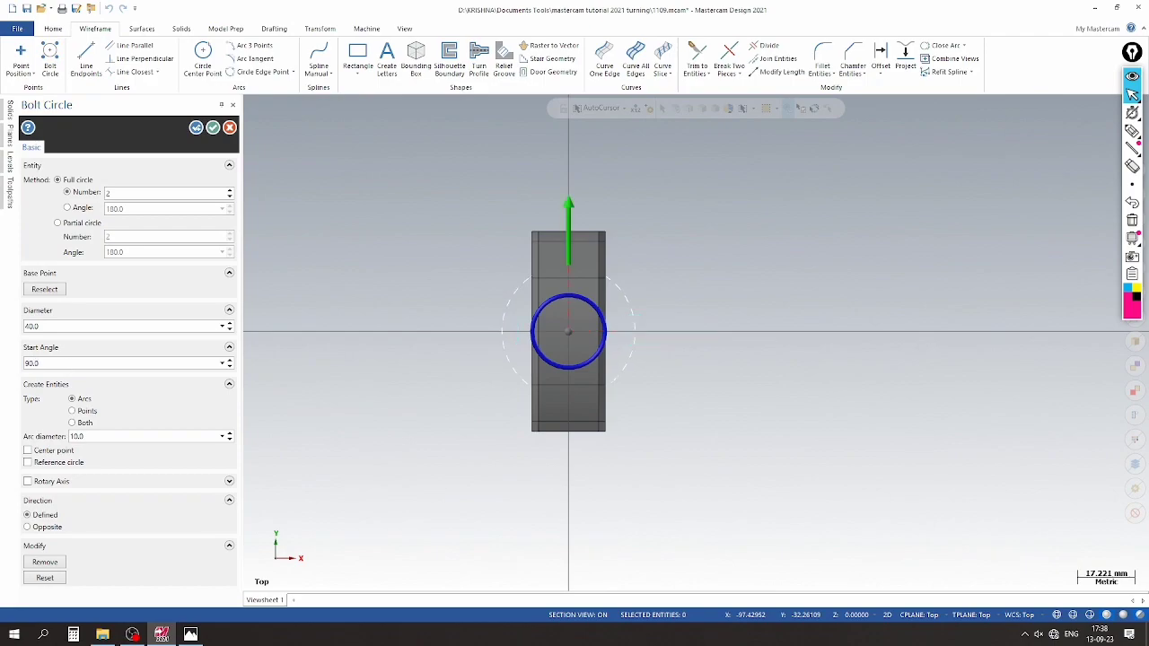
{"action": "scroll", "coordinate": [601, 274], "scroll_direction": "up", "scroll_amount": 3}
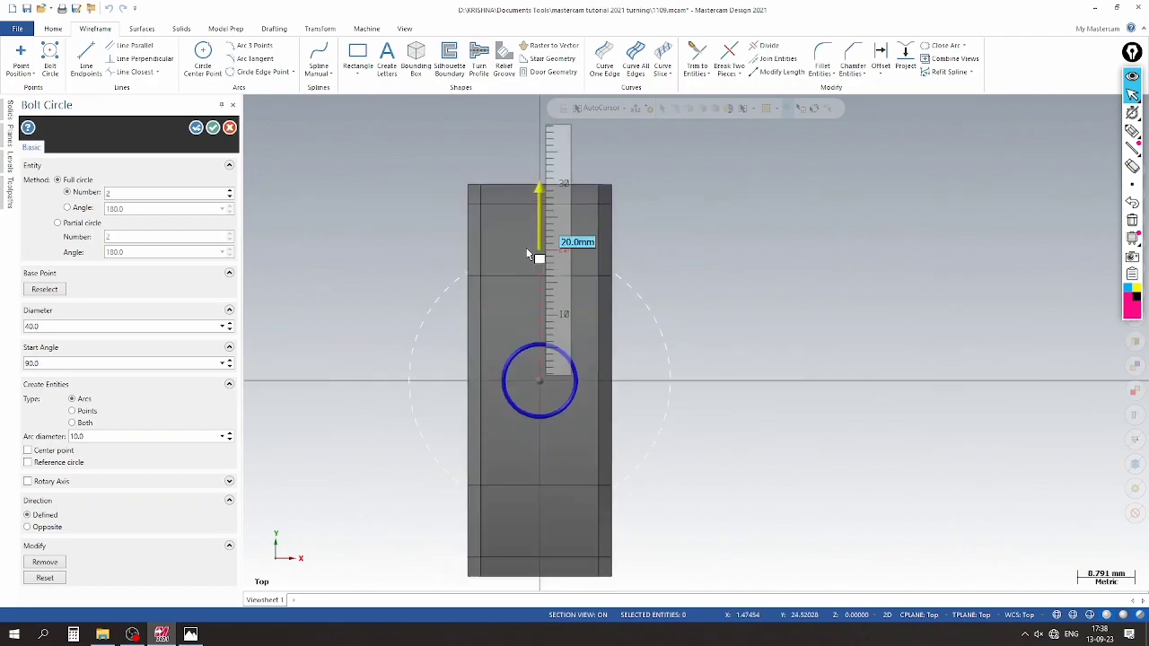
Check the counterbore diameter in the drawing, set the arc diameter to 12 and create the two circles with the solid shown as wireframe
{"action": "left_click", "coordinate": [191, 633]}
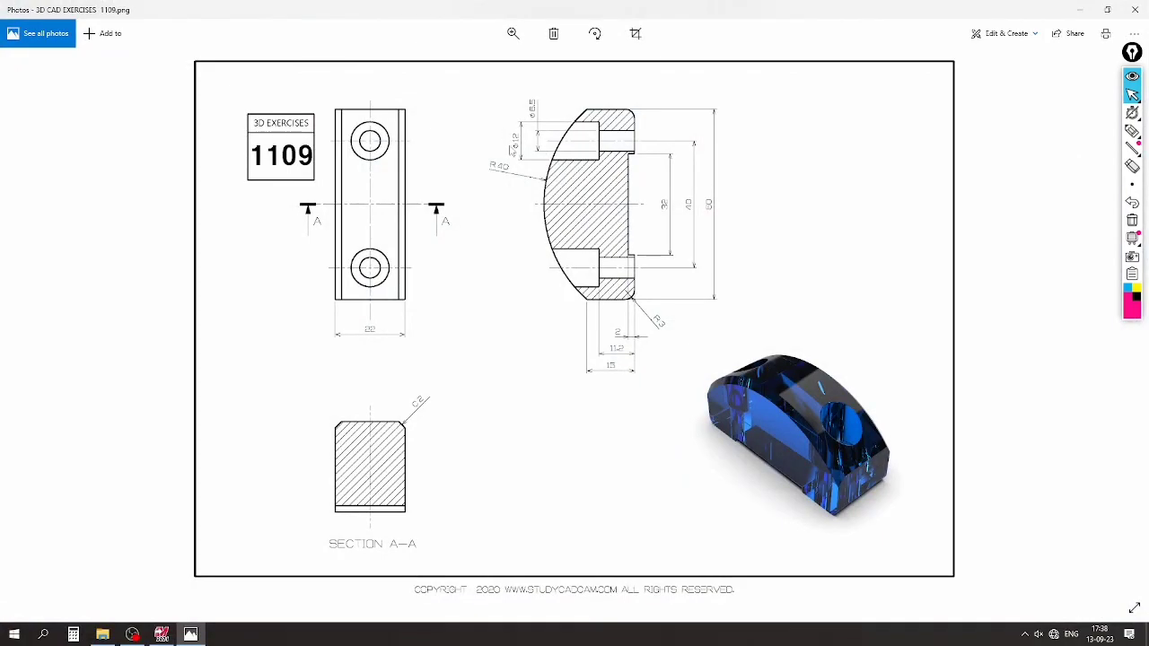
{"action": "left_click", "coordinate": [162, 634]}
{"action": "left_click", "coordinate": [91, 437]}
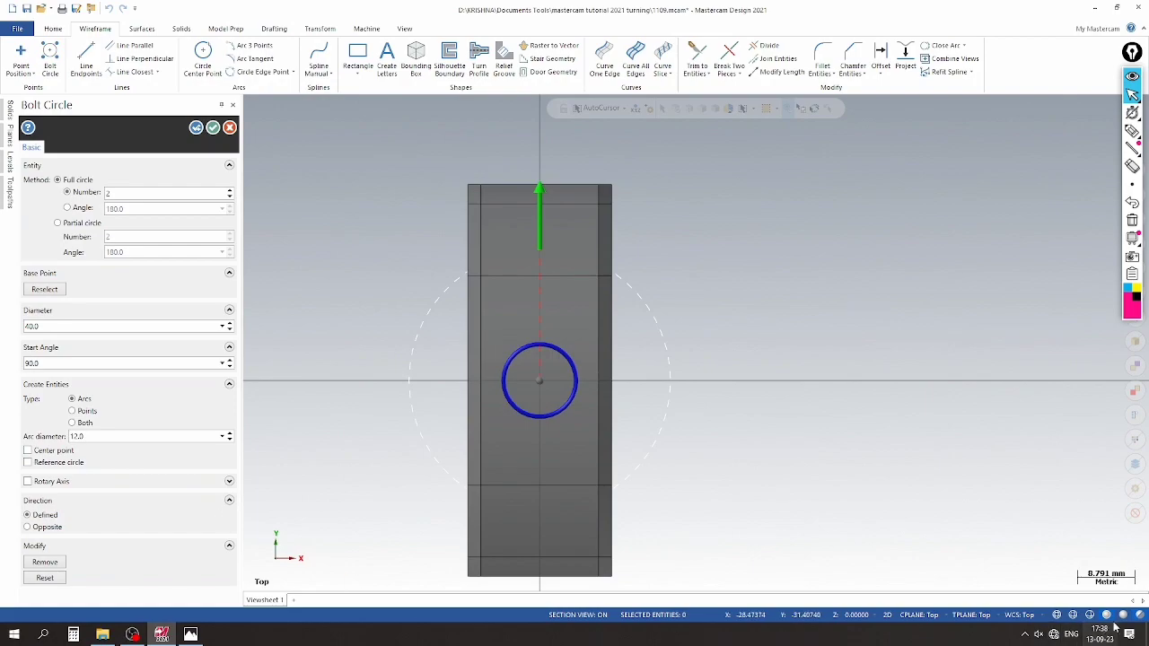
{"action": "left_click", "coordinate": [1057, 615]}
{"action": "scroll", "coordinate": [532, 193], "scroll_direction": "down", "scroll_amount": 1}
{"action": "scroll", "coordinate": [531, 186], "scroll_direction": "down", "scroll_amount": 2}
{"action": "scroll", "coordinate": [551, 390], "scroll_direction": "up", "scroll_amount": 1}
{"action": "scroll", "coordinate": [521, 465], "scroll_direction": "down", "scroll_amount": 1}
{"action": "left_click", "coordinate": [197, 127]}
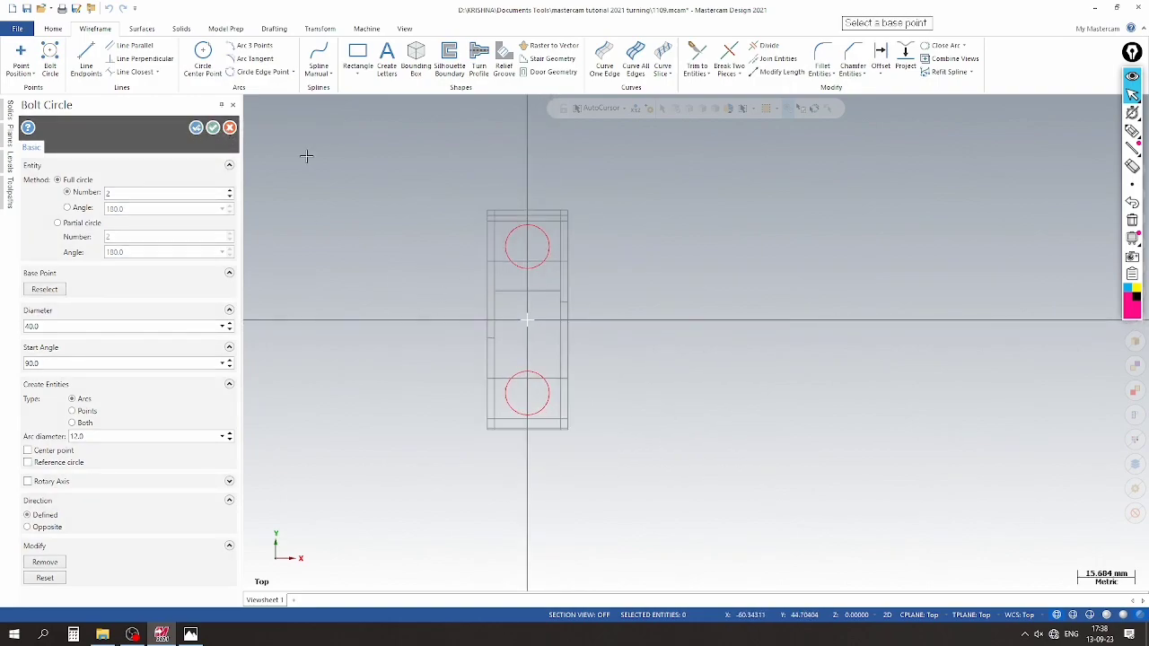
{"action": "key", "text": "Escape"}
Create a second two-hole Bolt Circle at the origin with the same spacing and an arc diameter of 6.5, checking the drawing for the size
{"action": "left_click", "coordinate": [51, 58]}
{"action": "left_click", "coordinate": [527, 319]}
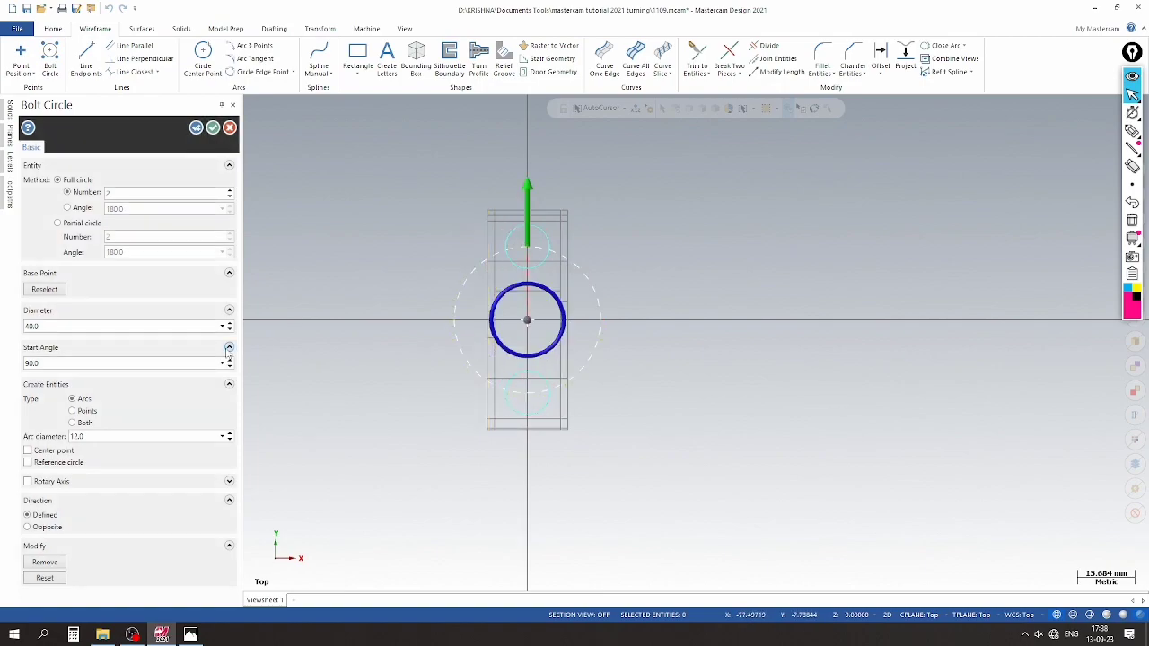
{"action": "left_click", "coordinate": [190, 634]}
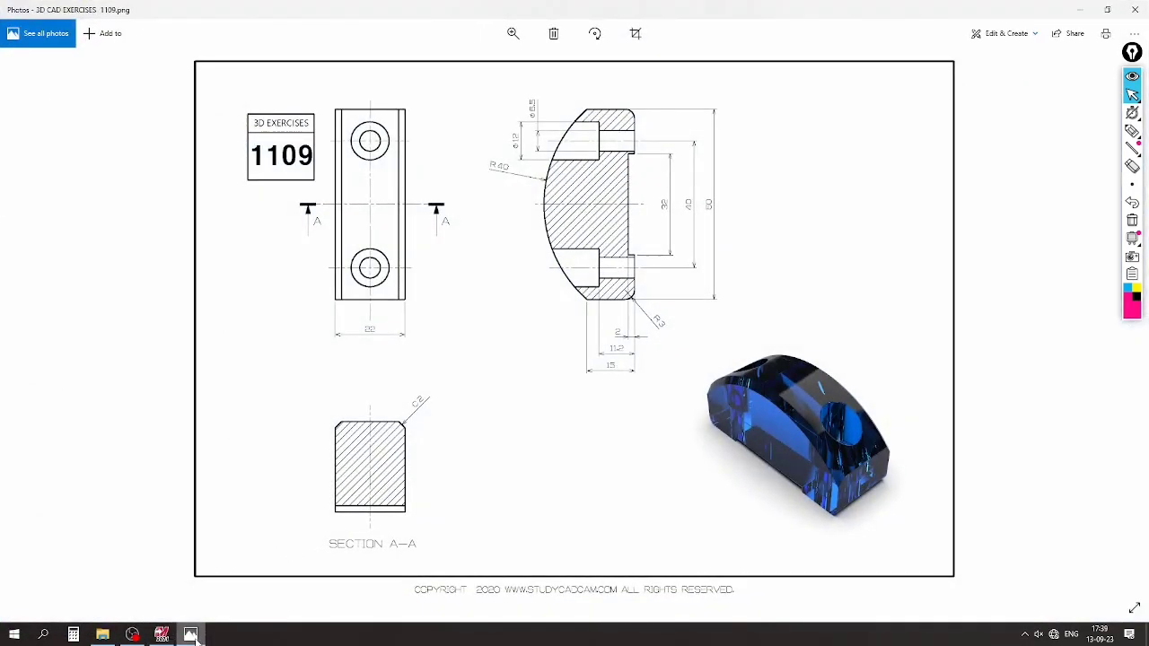
{"action": "left_click", "coordinate": [162, 635]}
{"action": "left_click", "coordinate": [101, 436]}
{"action": "type", "text": "6.5"}
{"action": "key", "text": "Tab"}
{"action": "left_click", "coordinate": [212, 128]}
Show the wireframe model in the Right view and set the construction plane to Right
{"action": "scroll", "coordinate": [504, 301], "scroll_direction": "up", "scroll_amount": 2}
{"action": "scroll", "coordinate": [580, 392], "scroll_direction": "down", "scroll_amount": 2}
{"action": "middle_click_drag", "start_coordinate": [580, 393], "coordinate": [398, 300]}
{"action": "scroll", "coordinate": [397, 300], "scroll_direction": "up", "scroll_amount": 2}
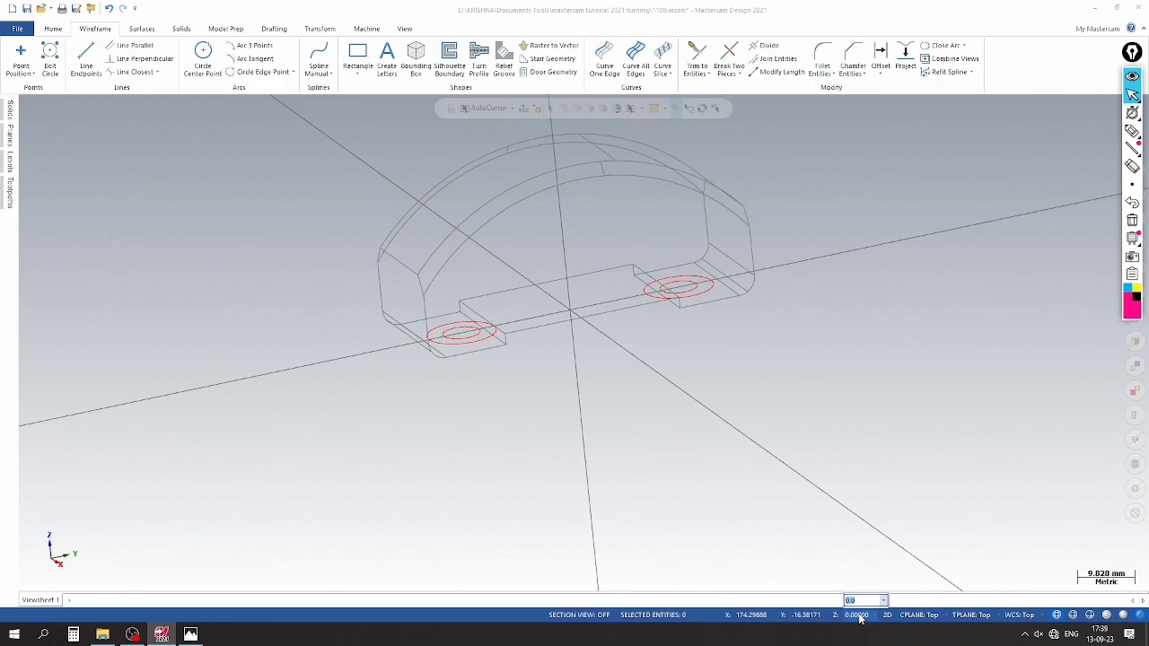
{"action": "middle_click_drag", "start_coordinate": [823, 464], "coordinate": [728, 464]}
{"action": "right_click", "coordinate": [807, 345]}
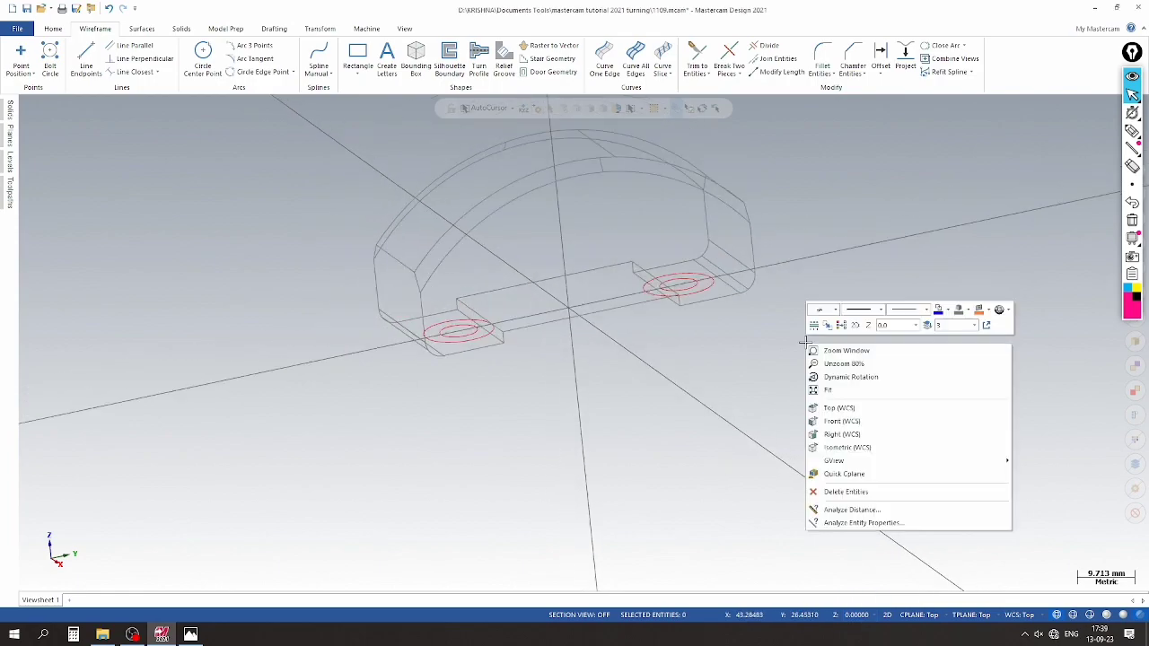
{"action": "left_click", "coordinate": [848, 434]}
{"action": "scroll", "coordinate": [467, 415], "scroll_direction": "up", "scroll_amount": 3}
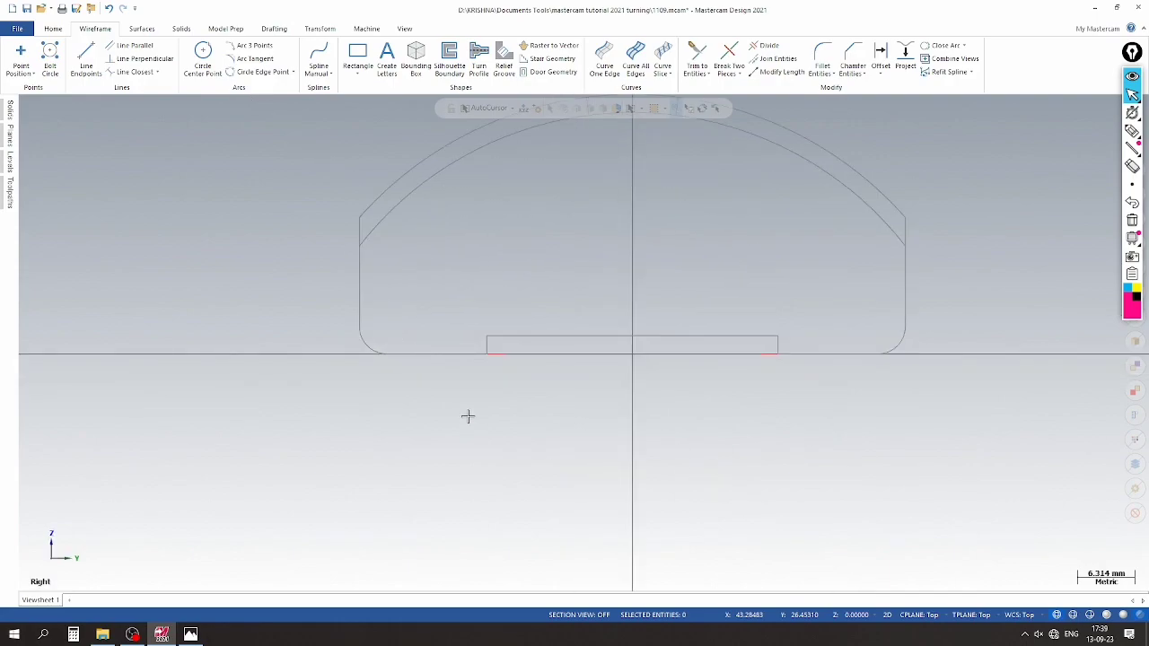
{"action": "left_click", "coordinate": [902, 617]}
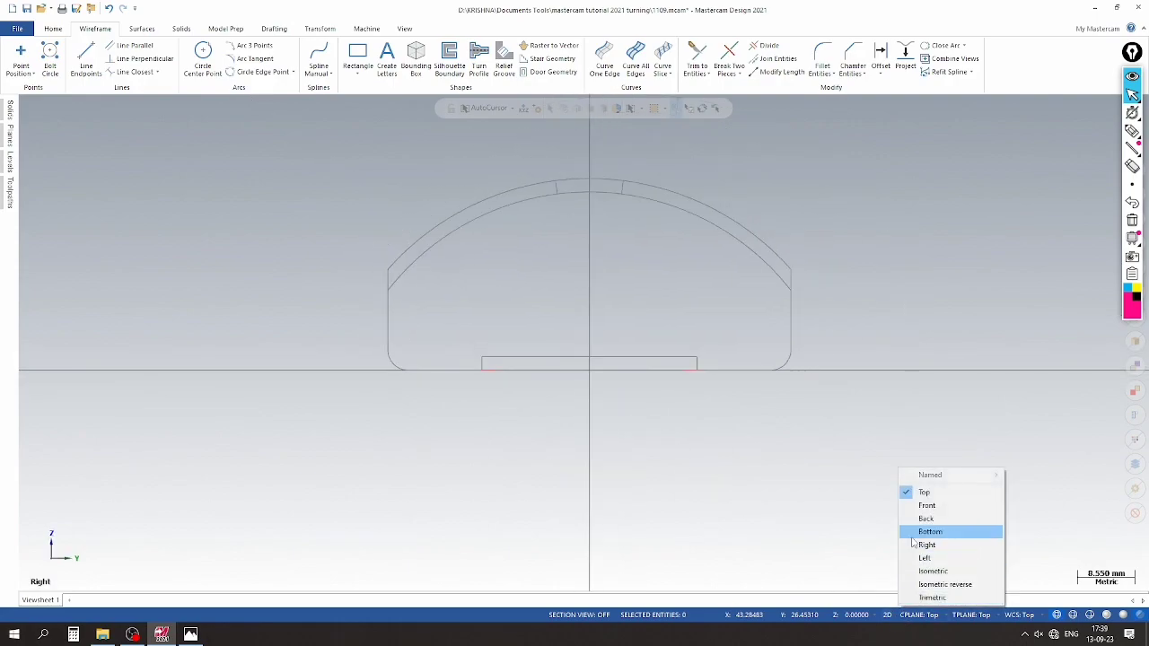
{"action": "left_click", "coordinate": [917, 546]}
Translate all four hole circles with the Move method by 11.2 mm in Y
{"action": "left_click_drag", "start_coordinate": [281, 357], "coordinate": [871, 425]}
{"action": "left_click", "coordinate": [486, 56]}
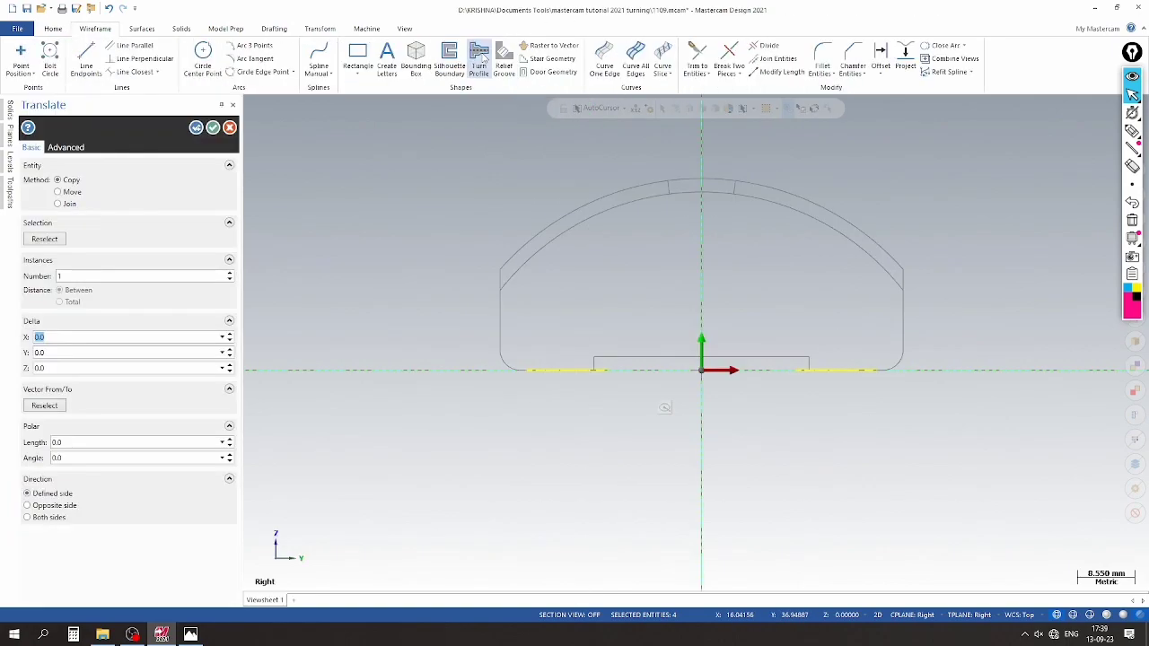
{"action": "left_click", "coordinate": [703, 338]}
{"action": "left_click", "coordinate": [711, 339]}
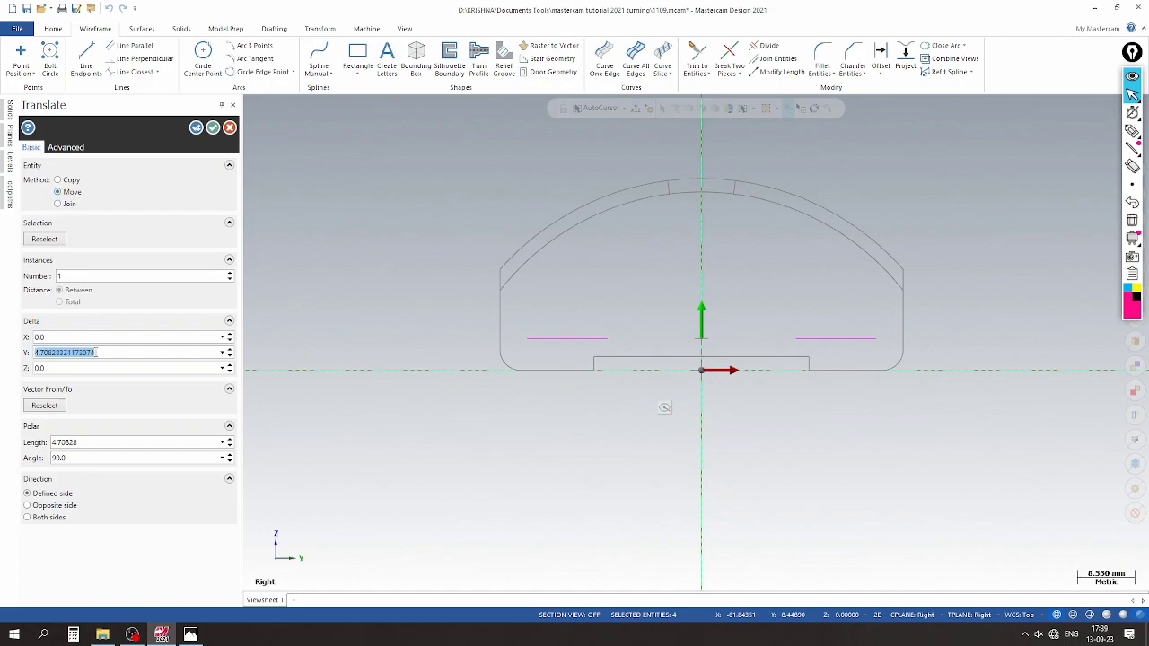
{"action": "type", "text": "11.2"}
{"action": "key", "text": "Return"}
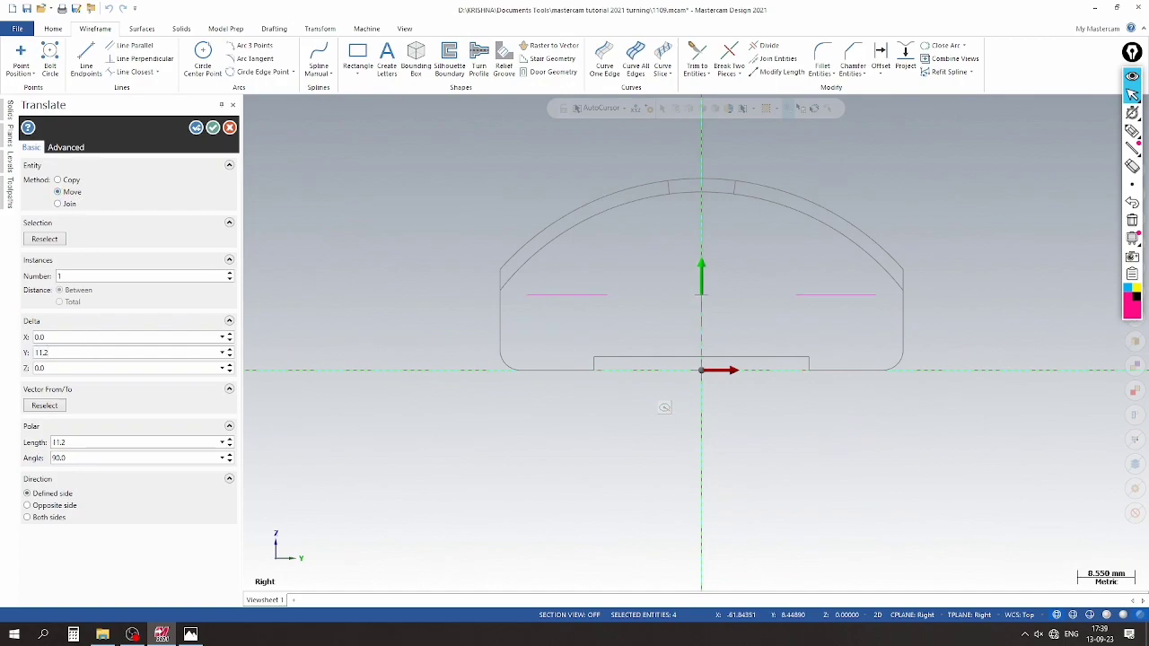
{"action": "left_click", "coordinate": [213, 129]}
Return to the isometric view, set the construction plane to Top and display the solid shaded and translucent
{"action": "right_click", "coordinate": [276, 214]}
{"action": "left_click", "coordinate": [329, 355]}
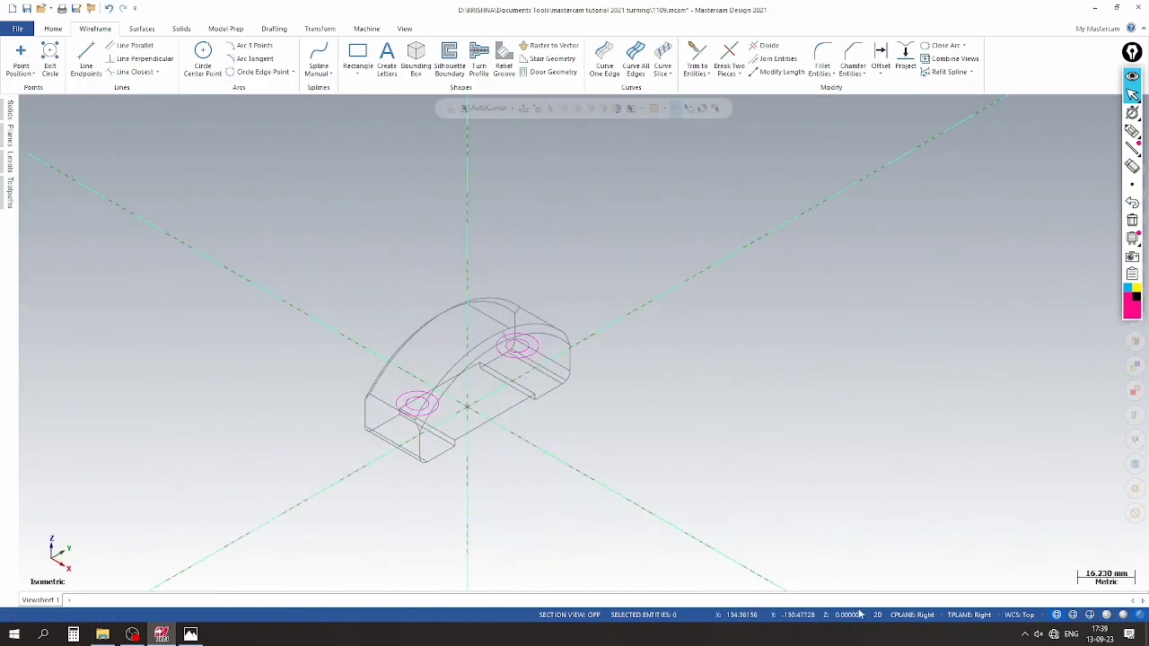
{"action": "left_click", "coordinate": [912, 615]}
{"action": "left_click", "coordinate": [928, 492]}
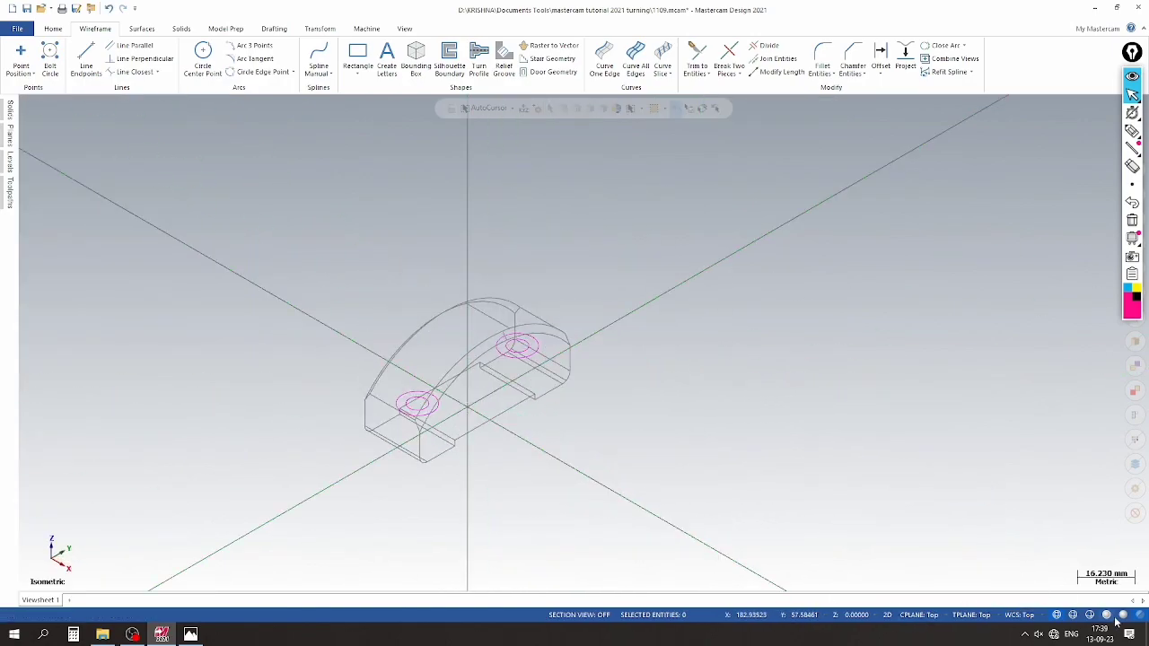
{"action": "left_click", "coordinate": [1106, 615]}
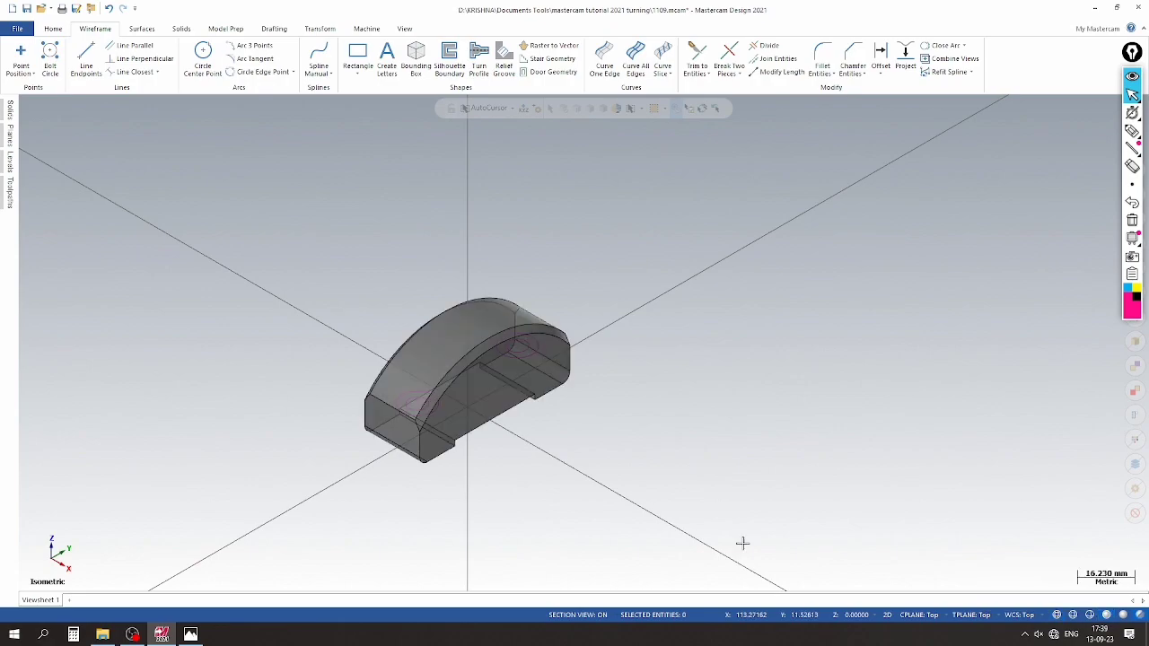
{"action": "scroll", "coordinate": [377, 362], "scroll_direction": "up", "scroll_amount": 2}
{"action": "left_click", "coordinate": [1137, 615]}
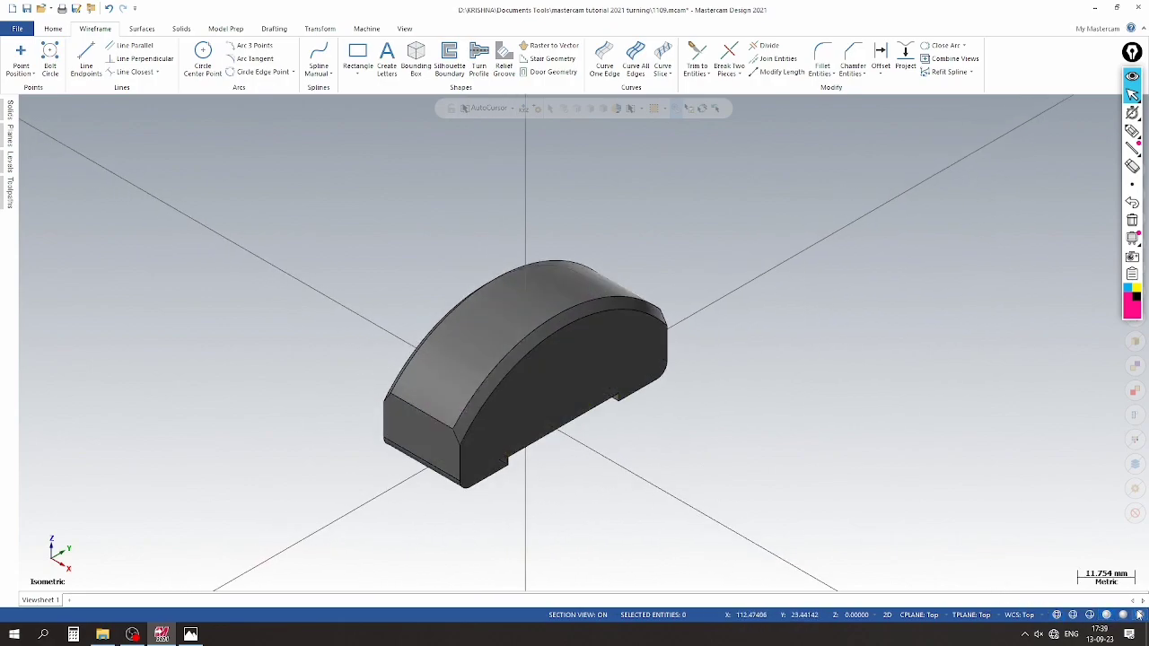
{"action": "left_click", "coordinate": [1137, 614]}
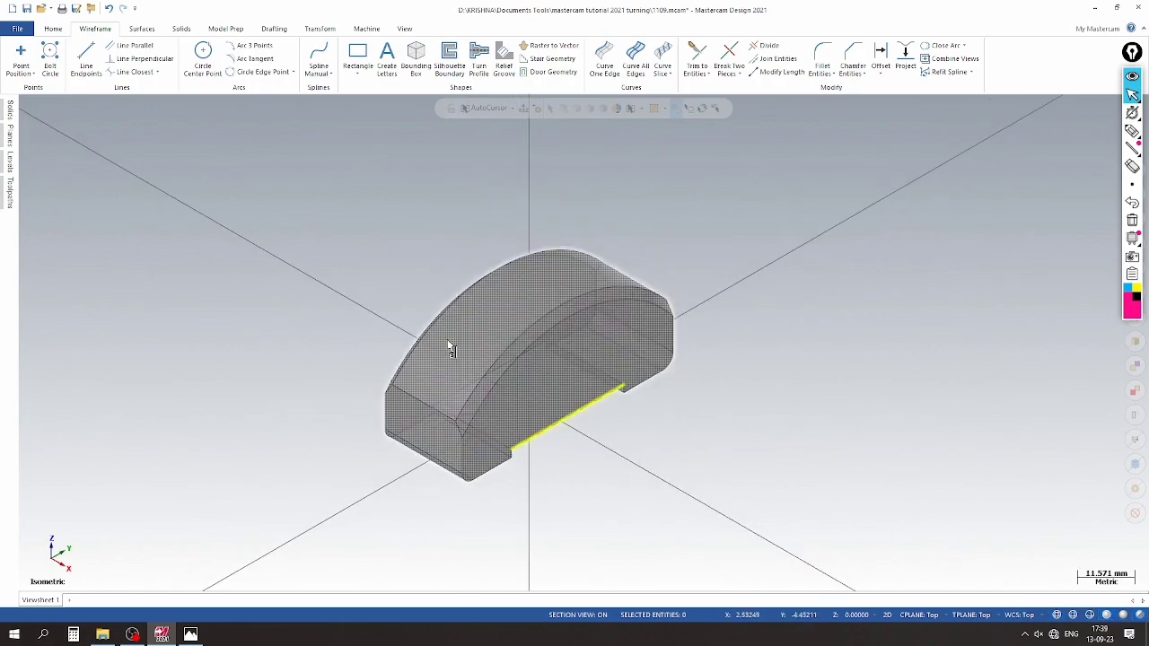
Extrude-cut both 12 mm circles upward through the solid, in one direction only, with a distance of 16.0
{"action": "left_click", "coordinate": [180, 28]}
{"action": "left_click", "coordinate": [114, 59]}
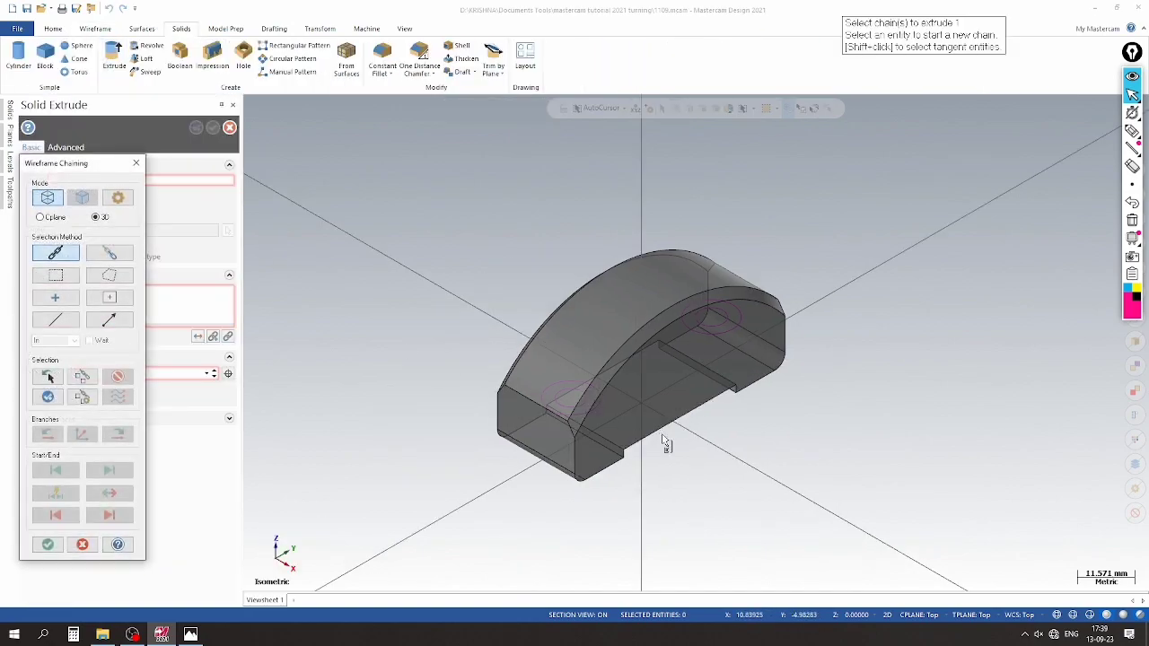
{"action": "left_click", "coordinate": [570, 399]}
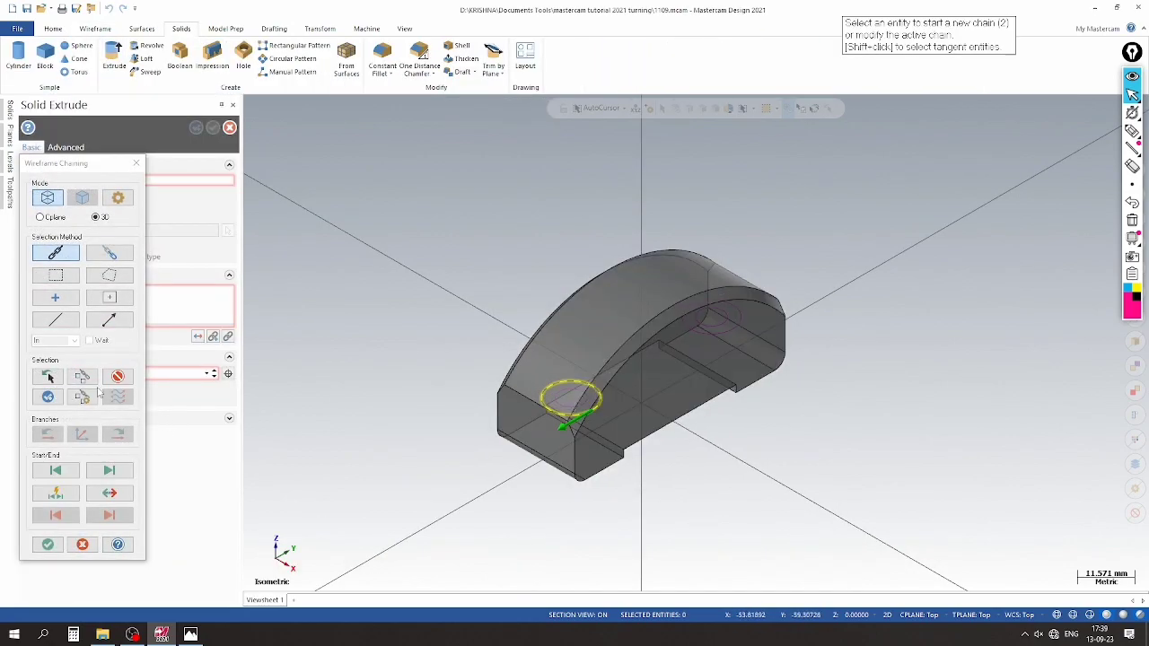
{"action": "left_click", "coordinate": [81, 377]}
{"action": "left_click", "coordinate": [48, 545]}
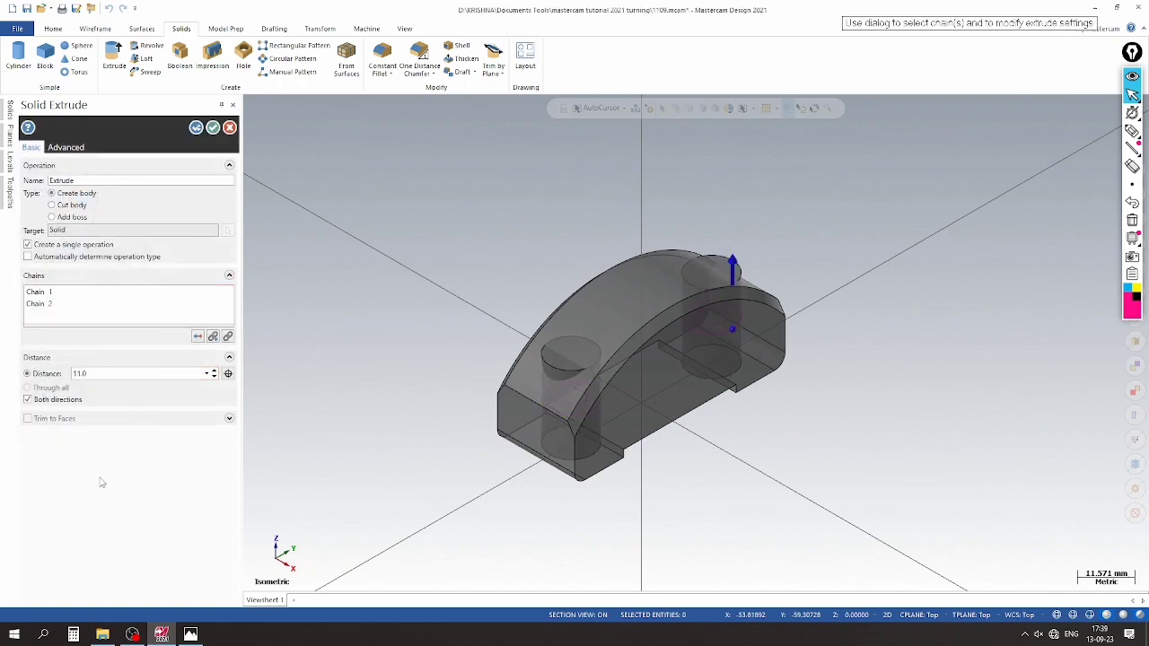
{"action": "left_click", "coordinate": [32, 402]}
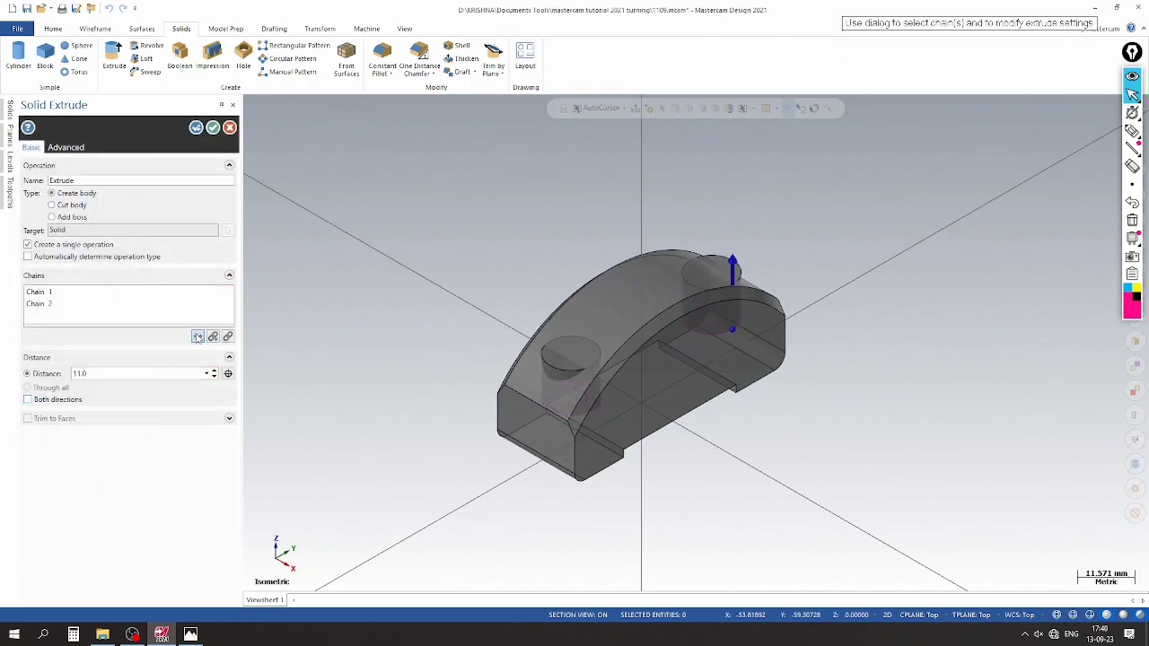
{"action": "left_click", "coordinate": [213, 371]}
{"action": "left_click", "coordinate": [213, 371]}
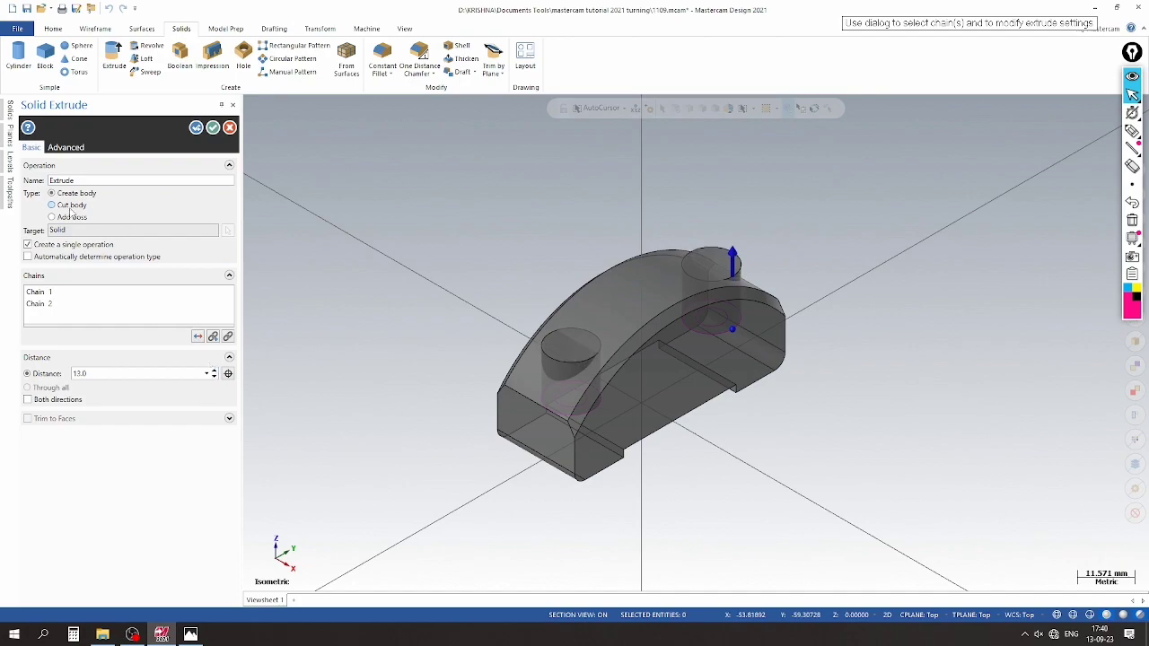
{"action": "left_click", "coordinate": [52, 206]}
{"action": "left_click", "coordinate": [213, 370]}
{"action": "left_click", "coordinate": [212, 371]}
{"action": "left_click", "coordinate": [213, 370]}
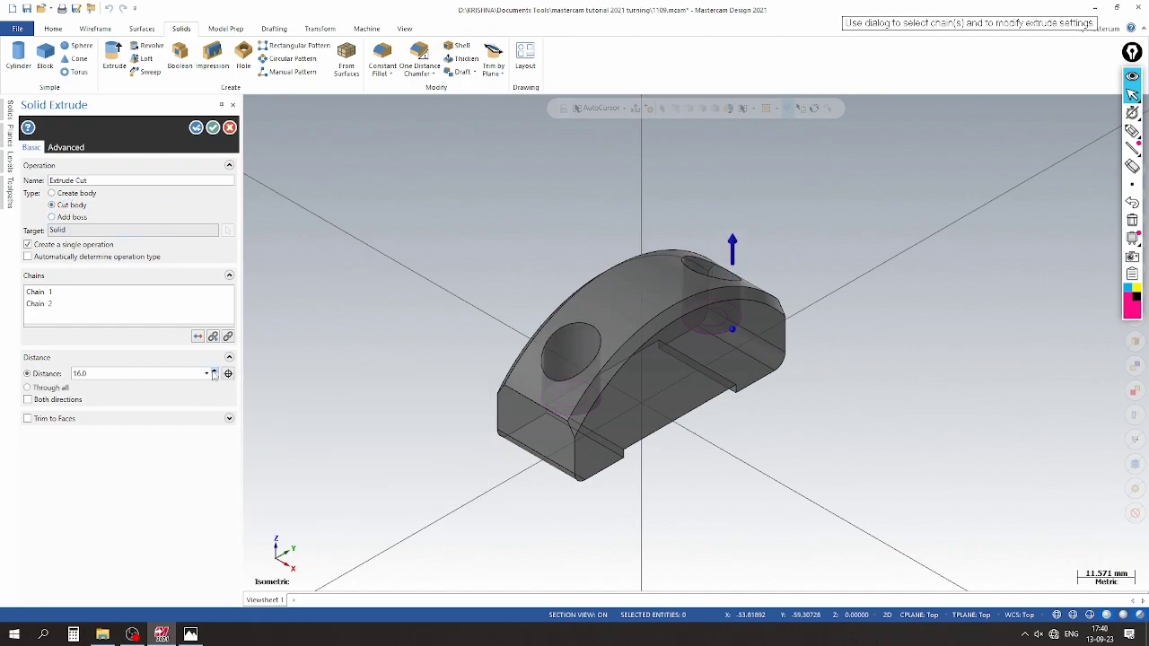
{"action": "left_click", "coordinate": [196, 129]}
Extrude-cut both 6.5 mm circles with the direction reversed downward, through the base of the solid
{"action": "middle_click_drag", "start_coordinate": [526, 264], "coordinate": [516, 332]}
{"action": "left_click", "coordinate": [549, 395]}
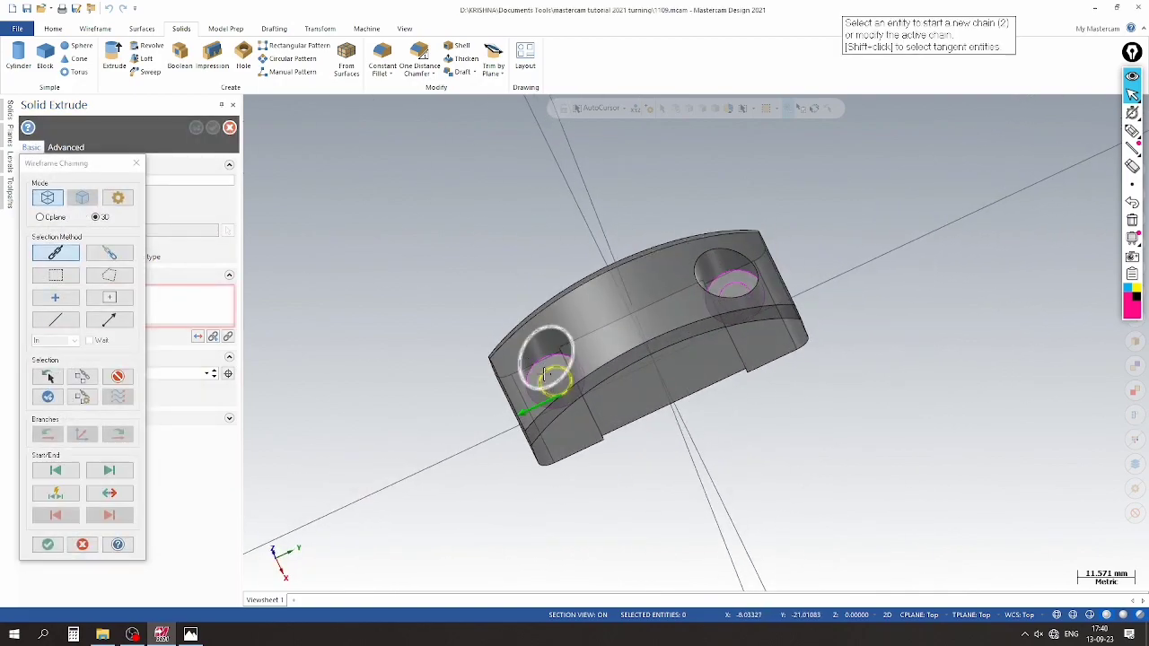
{"action": "left_click", "coordinate": [83, 378]}
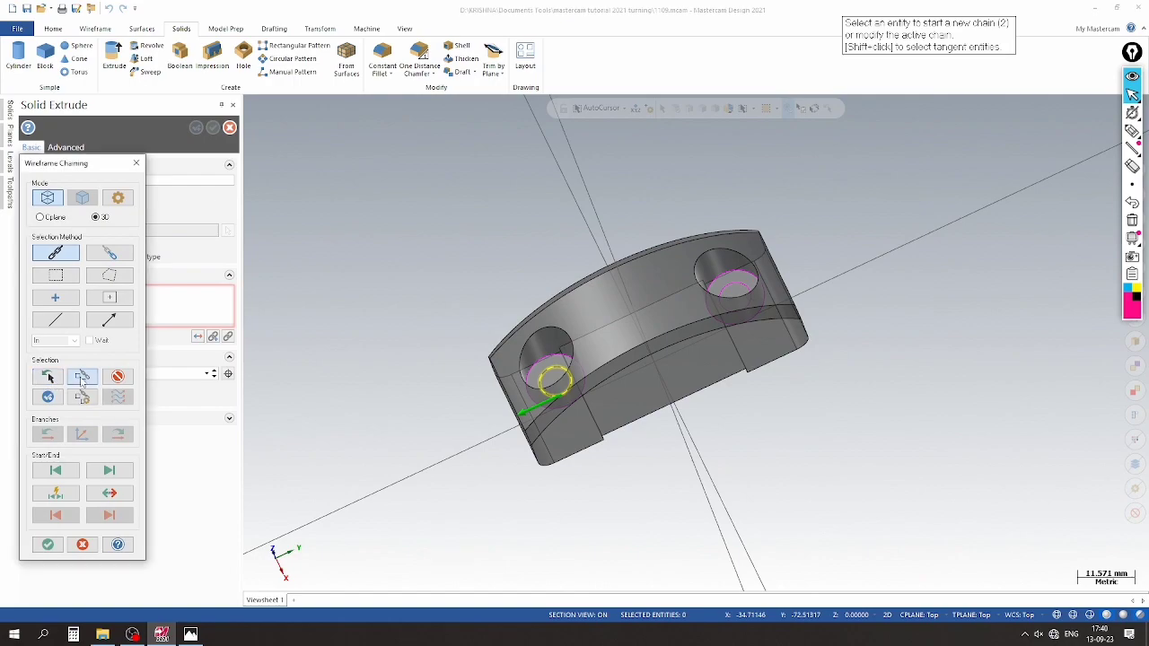
{"action": "left_click", "coordinate": [47, 545]}
{"action": "left_click", "coordinate": [198, 337]}
{"action": "middle_click_drag", "start_coordinate": [386, 323], "coordinate": [315, 334]}
{"action": "left_click", "coordinate": [213, 370]}
{"action": "left_click", "coordinate": [211, 130]}
Make a new level 4 the main level with the hole-circle level 3 hidden, and save the file
{"action": "middle_click_drag", "start_coordinate": [470, 373], "coordinate": [487, 429]}
{"action": "left_click", "coordinate": [12, 165]}
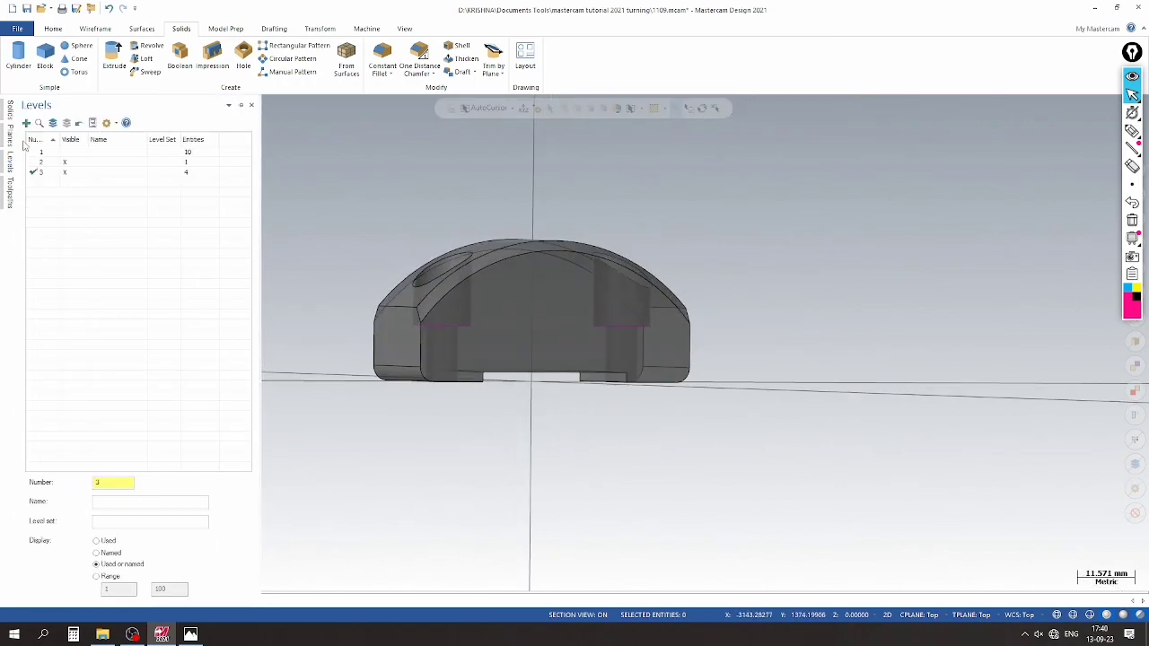
{"action": "left_click", "coordinate": [68, 173]}
{"action": "scroll", "coordinate": [521, 400], "scroll_direction": "up", "scroll_amount": 4}
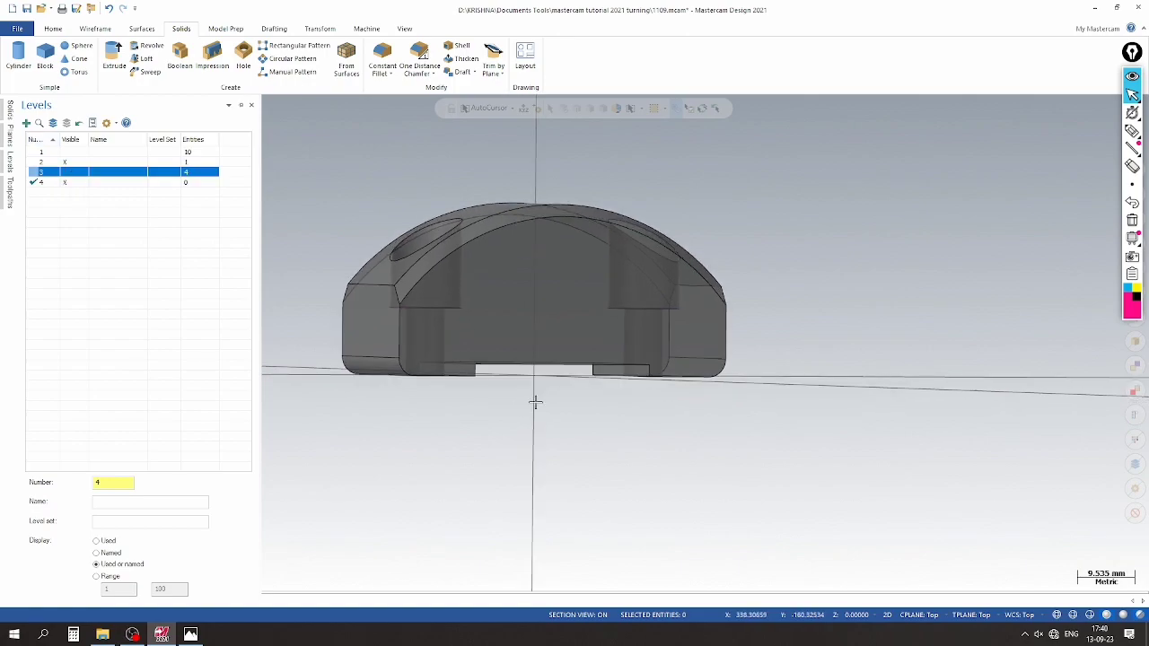
{"action": "scroll", "coordinate": [530, 402], "scroll_direction": "down", "scroll_amount": 5}
{"action": "left_click", "coordinate": [28, 9]}
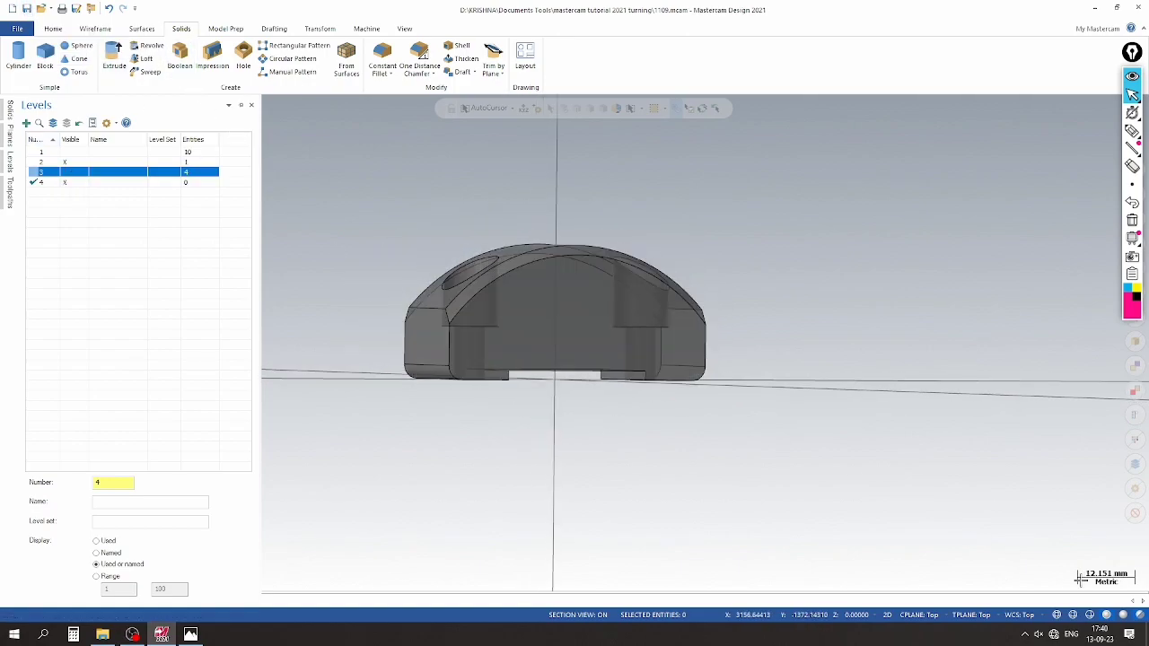
Display the solid opaque with material shading and hide the coordinate axes
{"action": "left_click", "coordinate": [1139, 616]}
{"action": "scroll", "coordinate": [467, 256], "scroll_direction": "up", "scroll_amount": 2}
{"action": "mouse_move", "coordinate": [398, 236]}
{"action": "middle_mouse_down"}
{"action": "mouse_move", "coordinate": [431, 306]}
{"action": "mouse_move", "coordinate": [409, 394]}
{"action": "mouse_move", "coordinate": [431, 293]}
{"action": "middle_mouse_up"}
{"action": "left_click", "coordinate": [404, 28]}
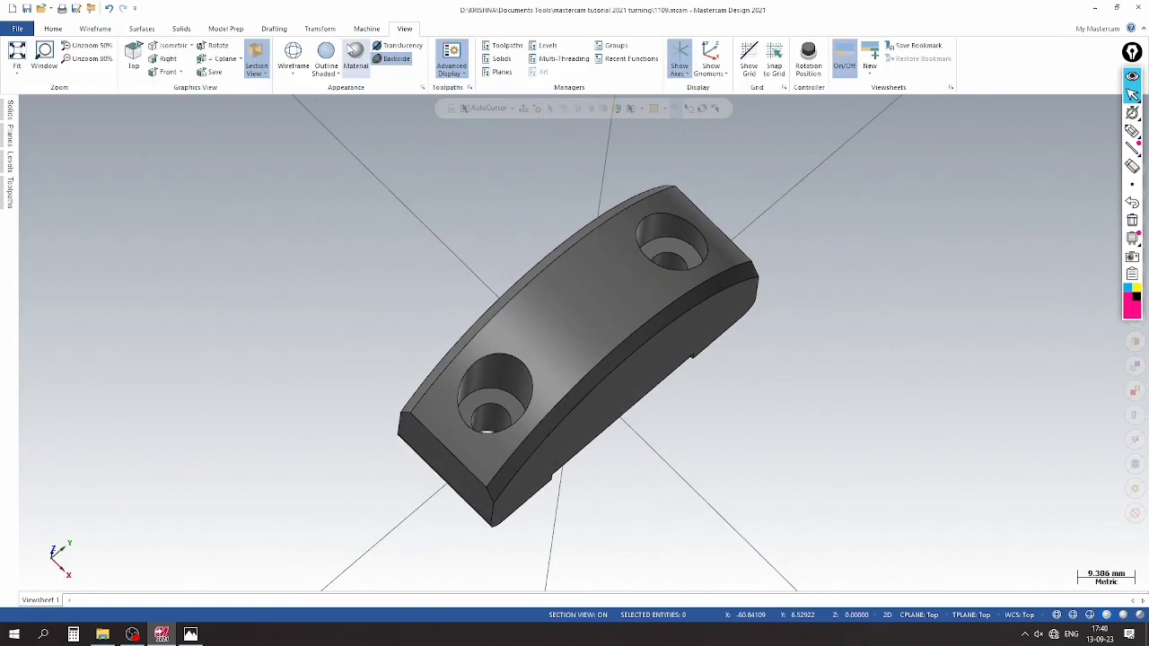
{"action": "left_click", "coordinate": [352, 52]}
{"action": "scroll", "coordinate": [347, 254], "scroll_direction": "up", "scroll_amount": 3}
{"action": "scroll", "coordinate": [398, 431], "scroll_direction": "down", "scroll_amount": 3}
{"action": "mouse_move", "coordinate": [398, 431]}
{"action": "middle_mouse_down"}
{"action": "mouse_move", "coordinate": [378, 338]}
{"action": "mouse_move", "coordinate": [417, 348]}
{"action": "middle_mouse_up"}
{"action": "key", "text": "F9"}
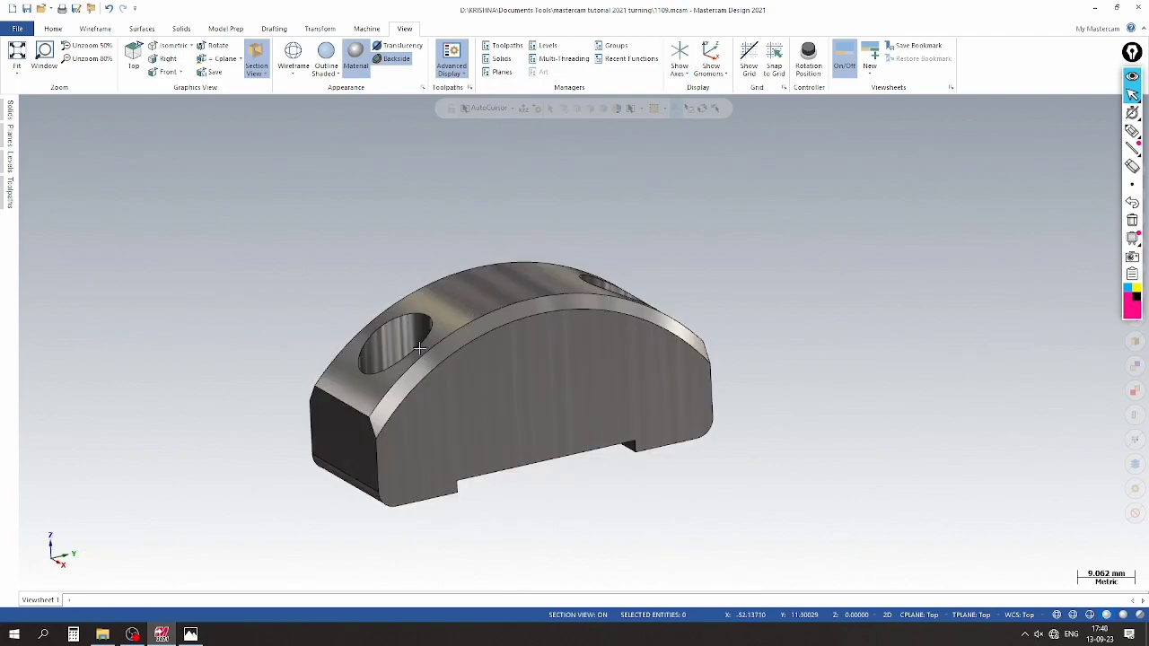
Compare the finished solid with the 1109 exercise drawing and inspect the part from other angles
{"action": "scroll", "coordinate": [314, 370], "scroll_direction": "up", "scroll_amount": 1}
{"action": "scroll", "coordinate": [553, 343], "scroll_direction": "up", "scroll_amount": 2}
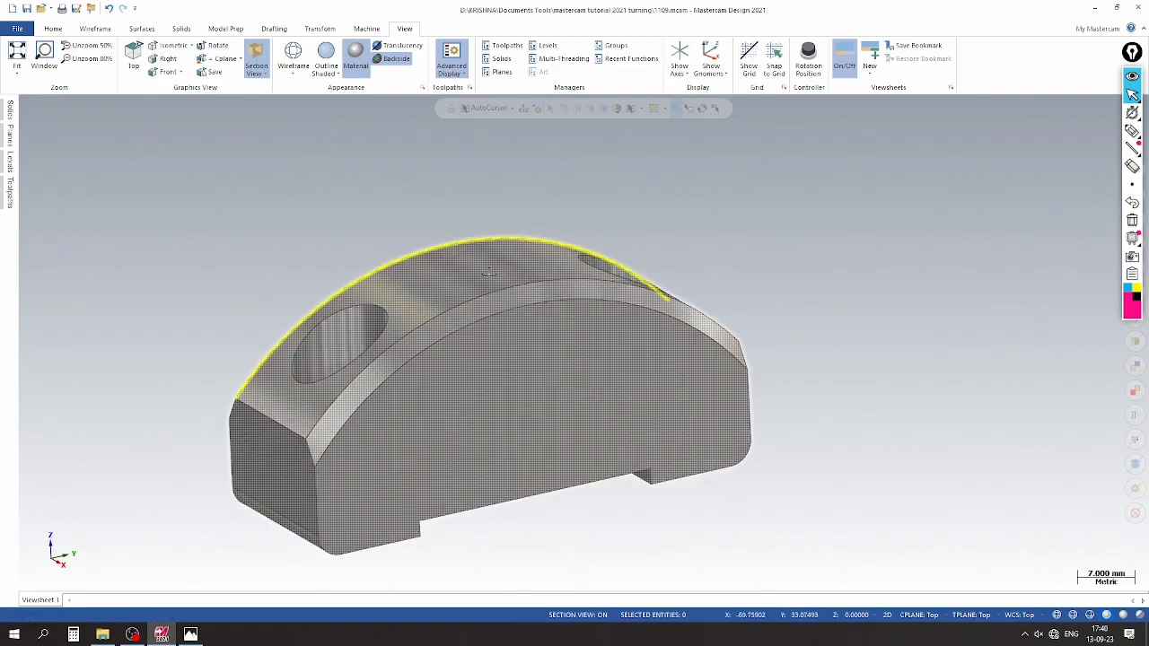
{"action": "scroll", "coordinate": [653, 293], "scroll_direction": "down", "scroll_amount": 4}
{"action": "left_click", "coordinate": [191, 635]}
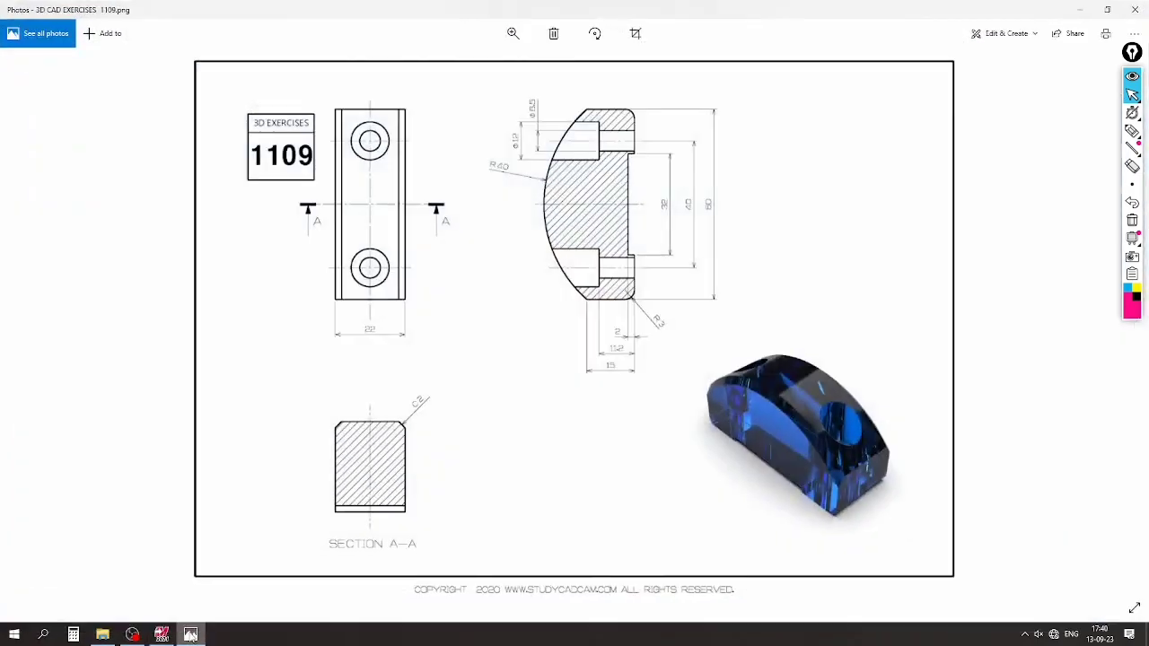
{"action": "left_click", "coordinate": [191, 636]}
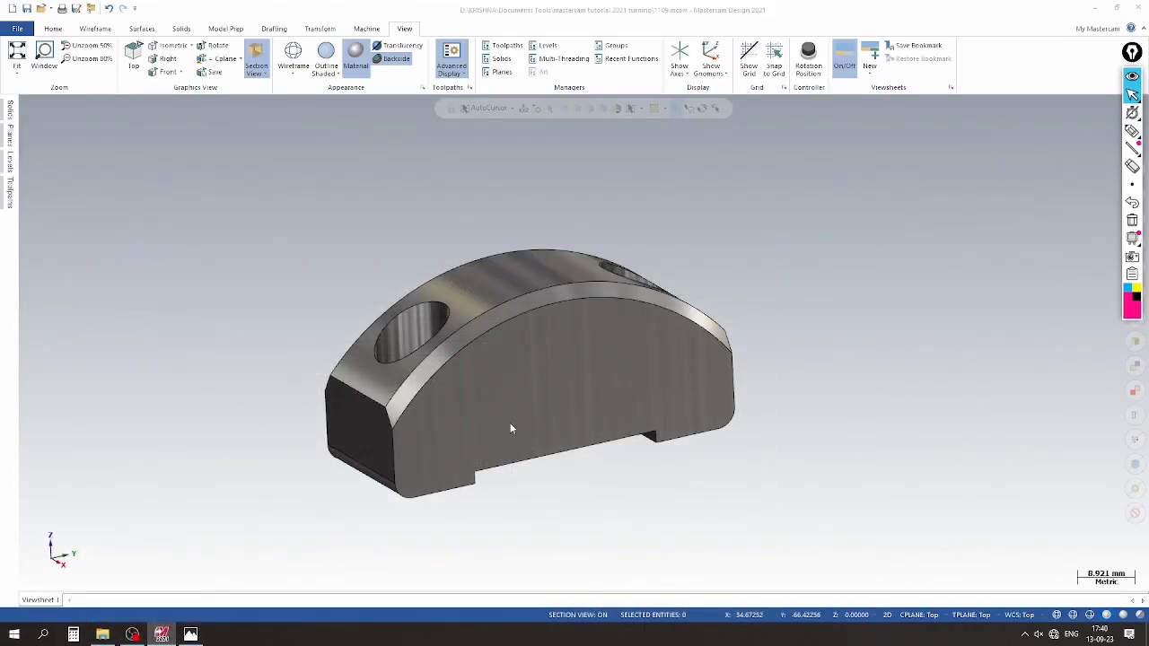
{"action": "left_click", "coordinate": [555, 393]}
{"action": "scroll", "coordinate": [555, 393], "scroll_direction": "up", "scroll_amount": 4}
{"action": "scroll", "coordinate": [611, 380], "scroll_direction": "down", "scroll_amount": 4}
{"action": "middle_click_drag", "start_coordinate": [272, 430], "coordinate": [619, 416]}
{"action": "left_click", "coordinate": [357, 530]}
{"action": "middle_click_drag", "start_coordinate": [804, 480], "coordinate": [602, 342]}
Change the solid's color to a light violet-blue and return to the isometric view
{"action": "left_click", "coordinate": [603, 341]}
{"action": "right_click", "coordinate": [608, 345]}
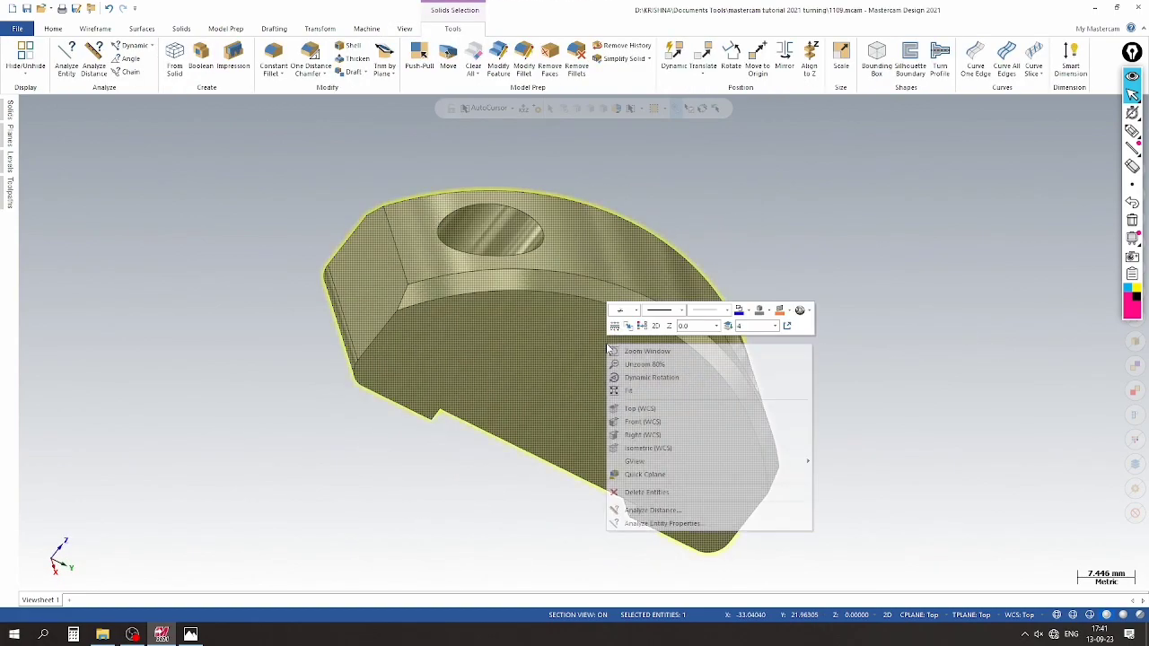
{"action": "left_click", "coordinate": [761, 310]}
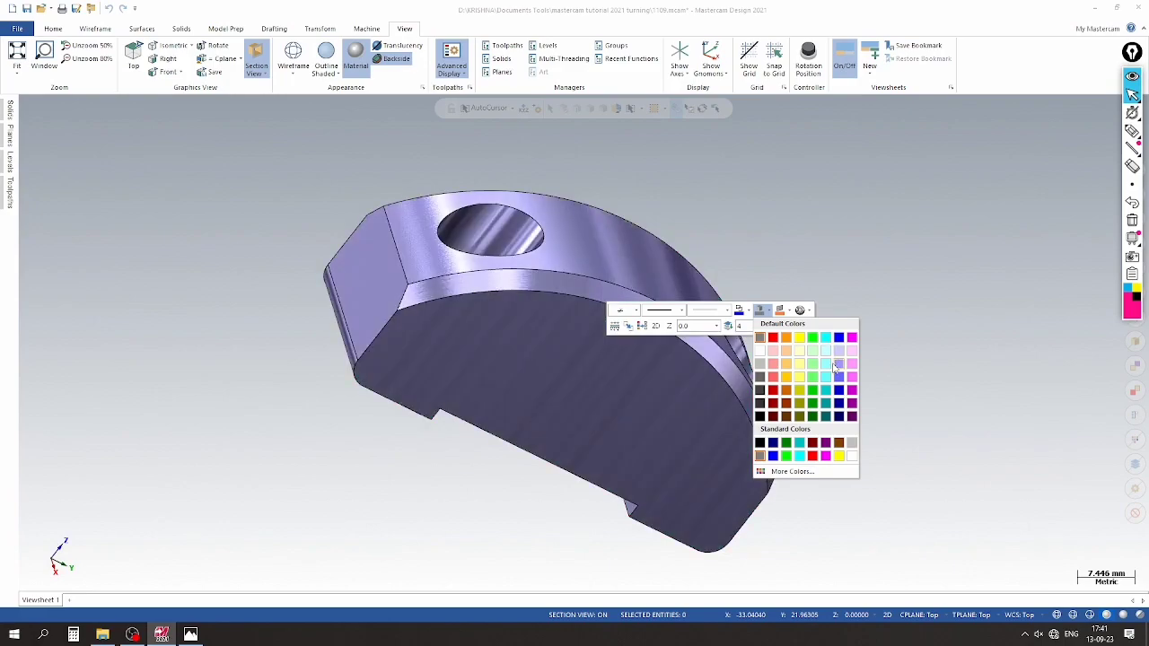
{"action": "left_click", "coordinate": [836, 366]}
{"action": "right_click", "coordinate": [844, 202]}
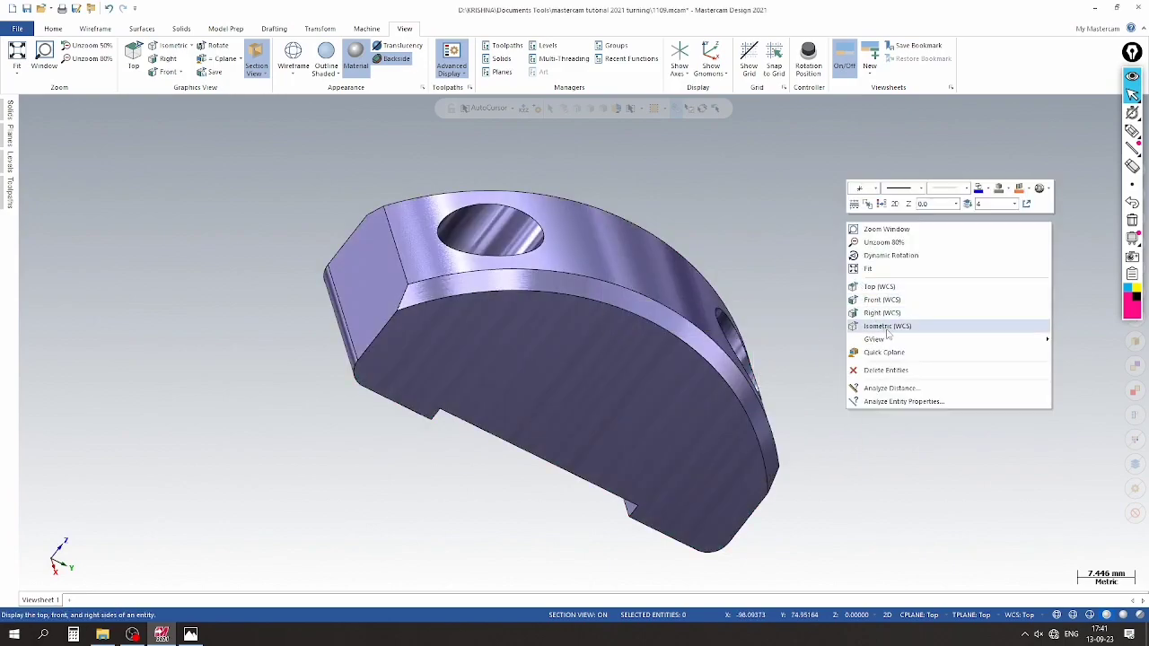
{"action": "left_click", "coordinate": [886, 326]}
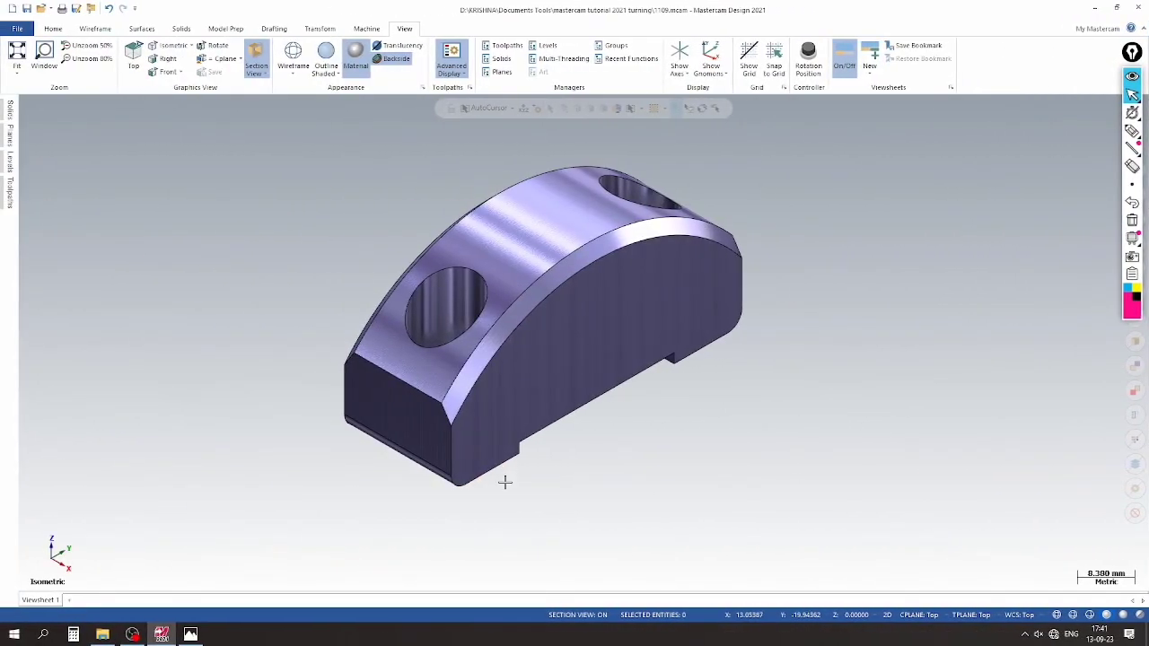
Examine the colored solid in translucent display and in shading without outlines, ending in the isometric view
{"action": "scroll", "coordinate": [472, 535], "scroll_direction": "down", "scroll_amount": 2}
{"action": "scroll", "coordinate": [412, 272], "scroll_direction": "up", "scroll_amount": 2}
{"action": "middle_click_drag", "start_coordinate": [281, 307], "coordinate": [422, 296]}
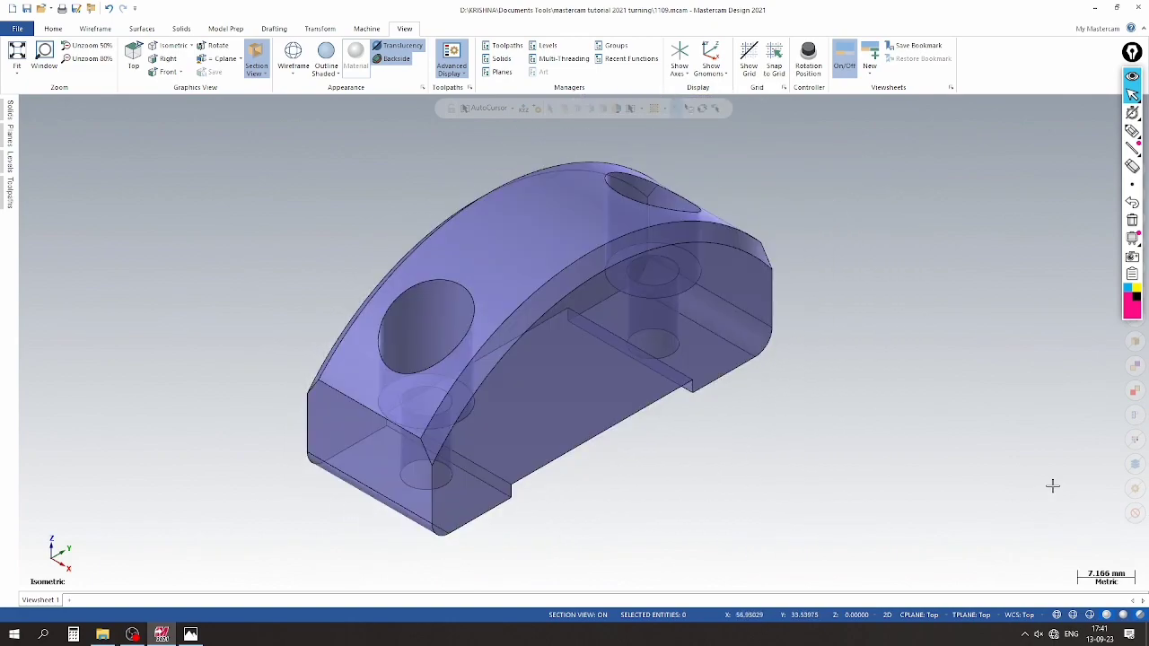
{"action": "scroll", "coordinate": [1052, 485], "scroll_direction": "up", "scroll_amount": 1}
{"action": "left_click", "coordinate": [1141, 616]}
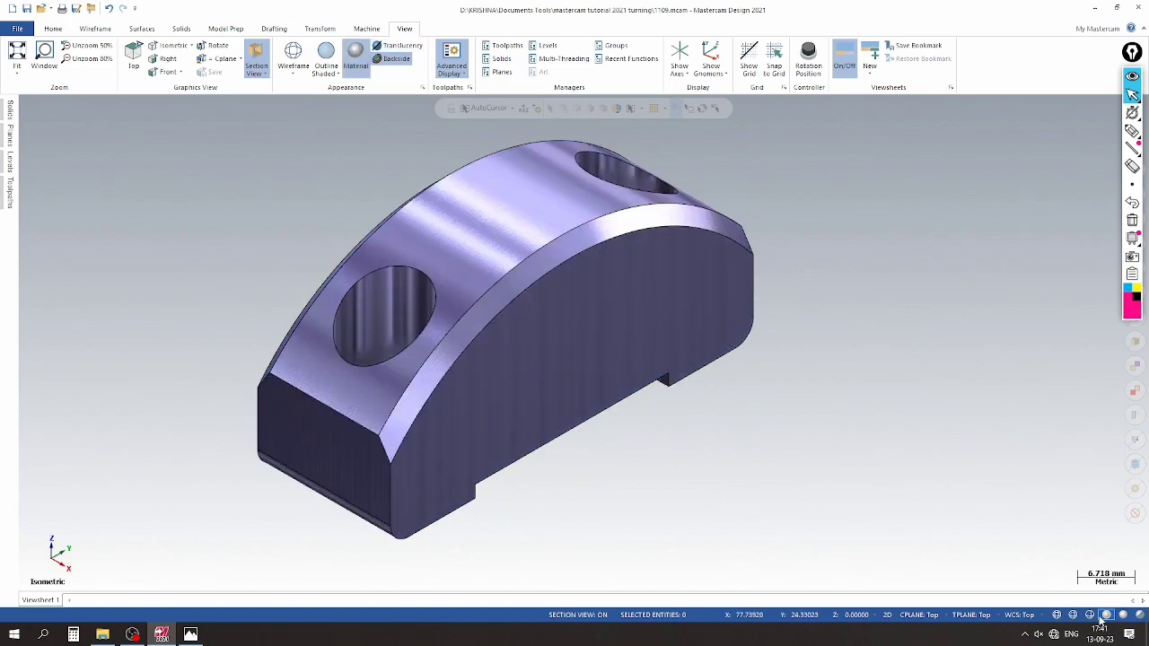
{"action": "left_click", "coordinate": [1122, 616]}
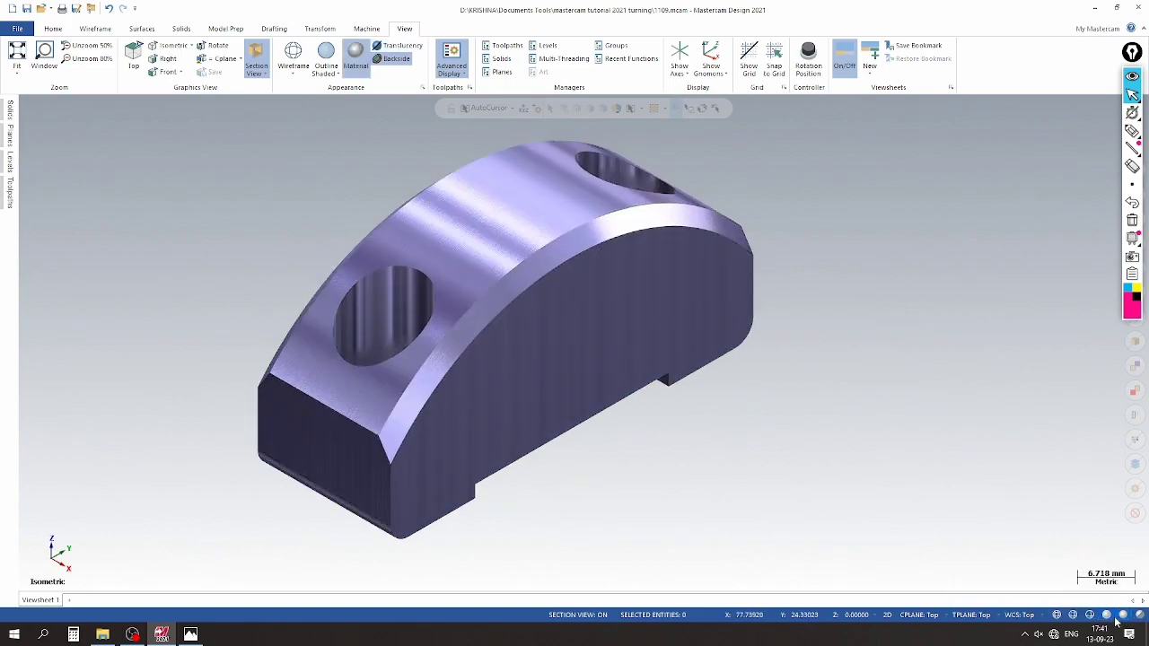
{"action": "middle_click_drag", "start_coordinate": [704, 442], "coordinate": [328, 482]}
{"action": "right_click", "coordinate": [342, 352]}
{"action": "left_click", "coordinate": [391, 453]}
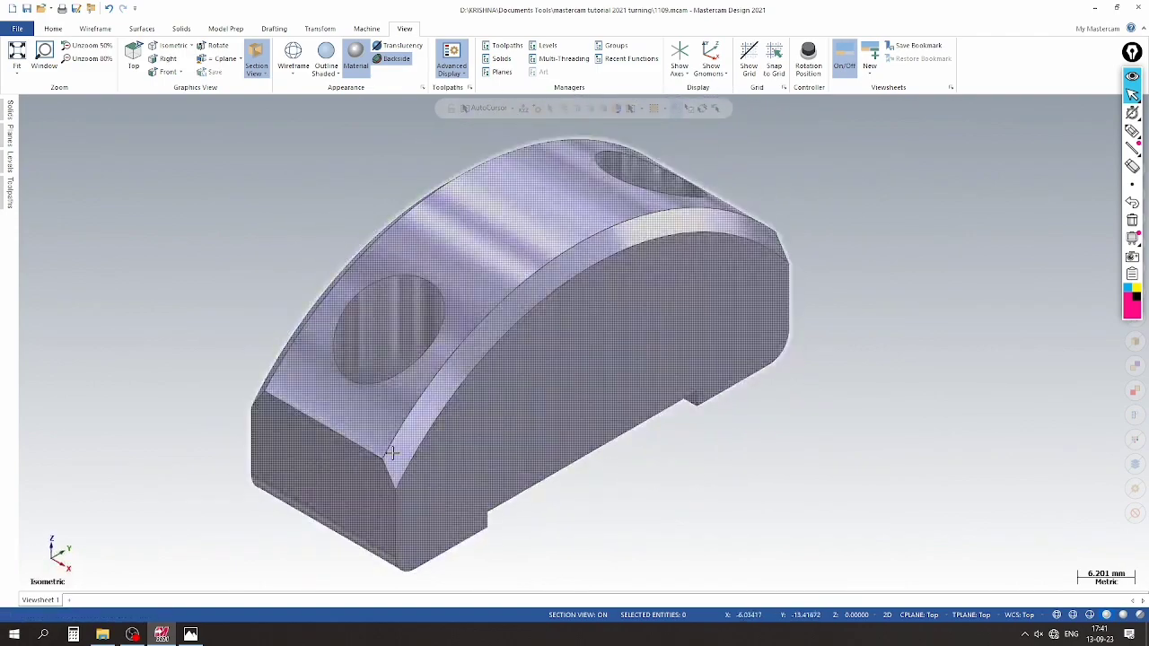
Inspect the counterbored holes inside the solid with translucency on, and restore the opaque display
{"action": "left_click", "coordinate": [1137, 615]}
{"action": "scroll", "coordinate": [897, 351], "scroll_direction": "up", "scroll_amount": 2}
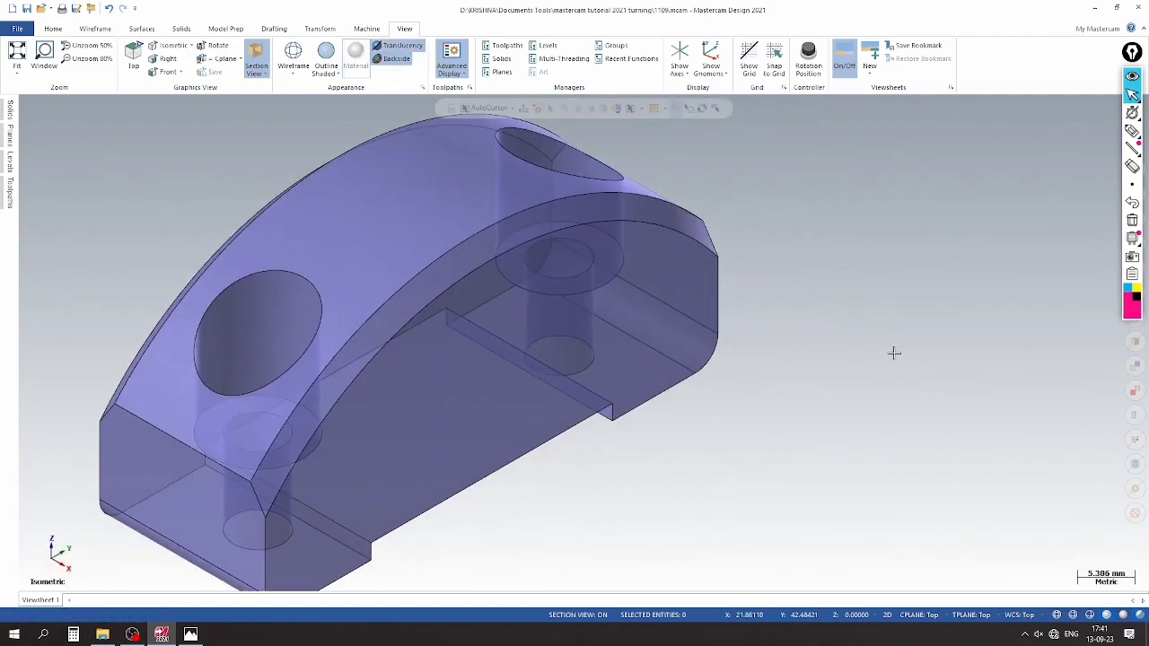
{"action": "scroll", "coordinate": [894, 352], "scroll_direction": "down", "scroll_amount": 1}
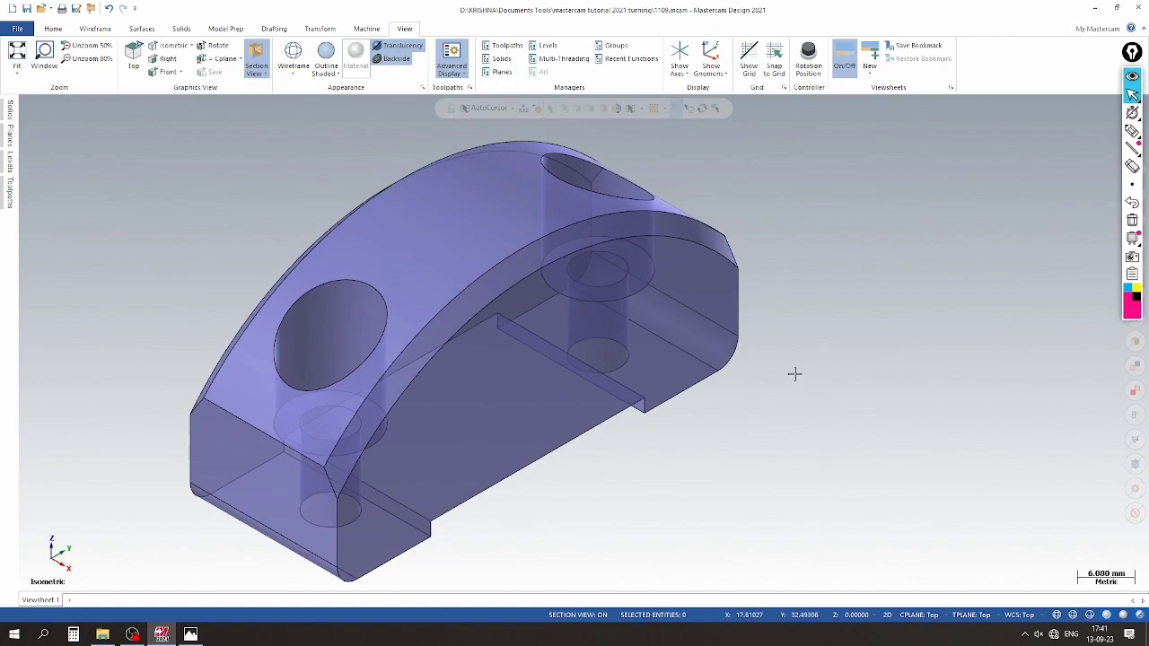
{"action": "scroll", "coordinate": [796, 374], "scroll_direction": "down", "scroll_amount": 1}
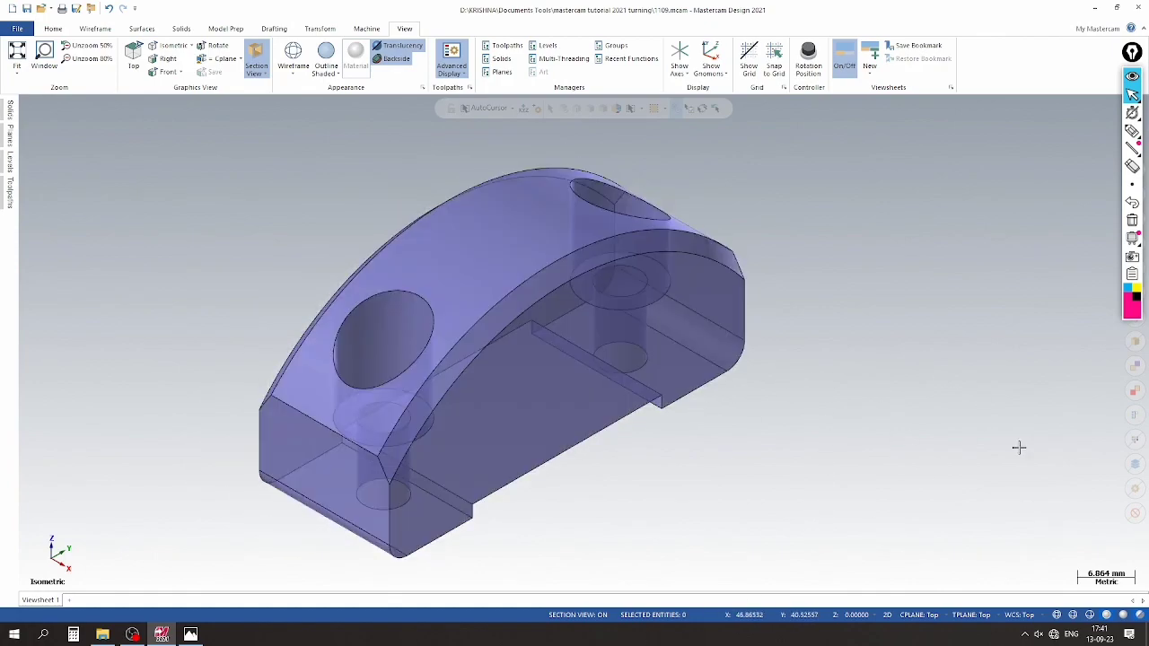
{"action": "left_click", "coordinate": [1140, 616]}
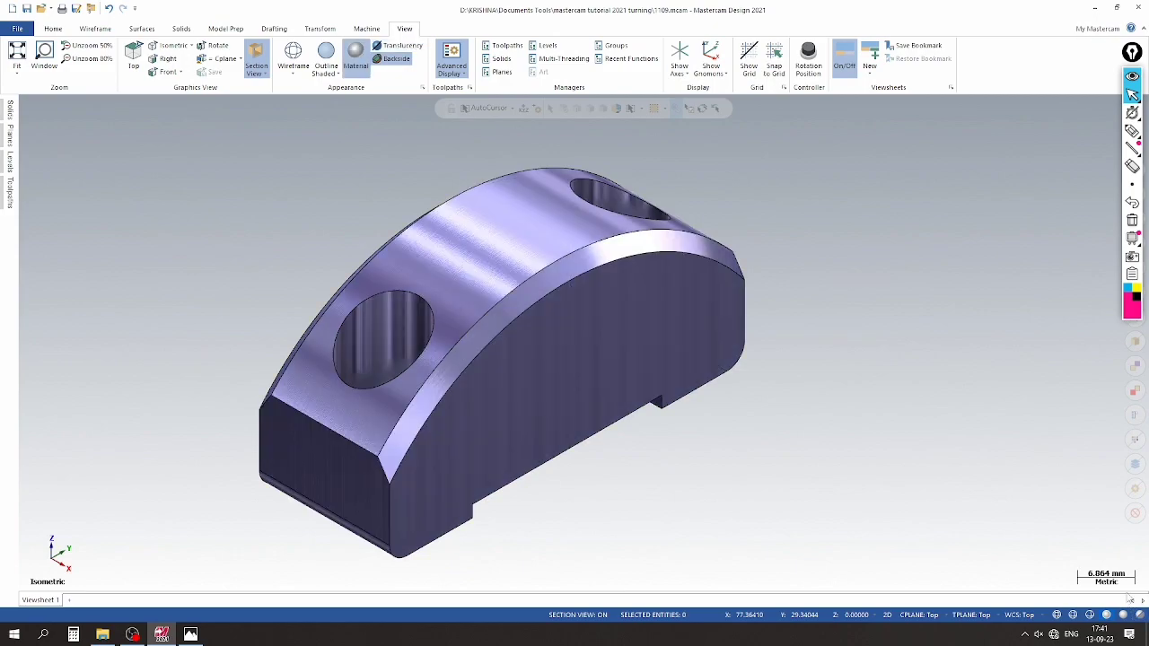
Capture a color setup sheet image of the isometric part with the caption Image 1
{"action": "left_click", "coordinate": [366, 28]}
{"action": "left_click", "coordinate": [427, 46]}
{"action": "left_click", "coordinate": [89, 318]}
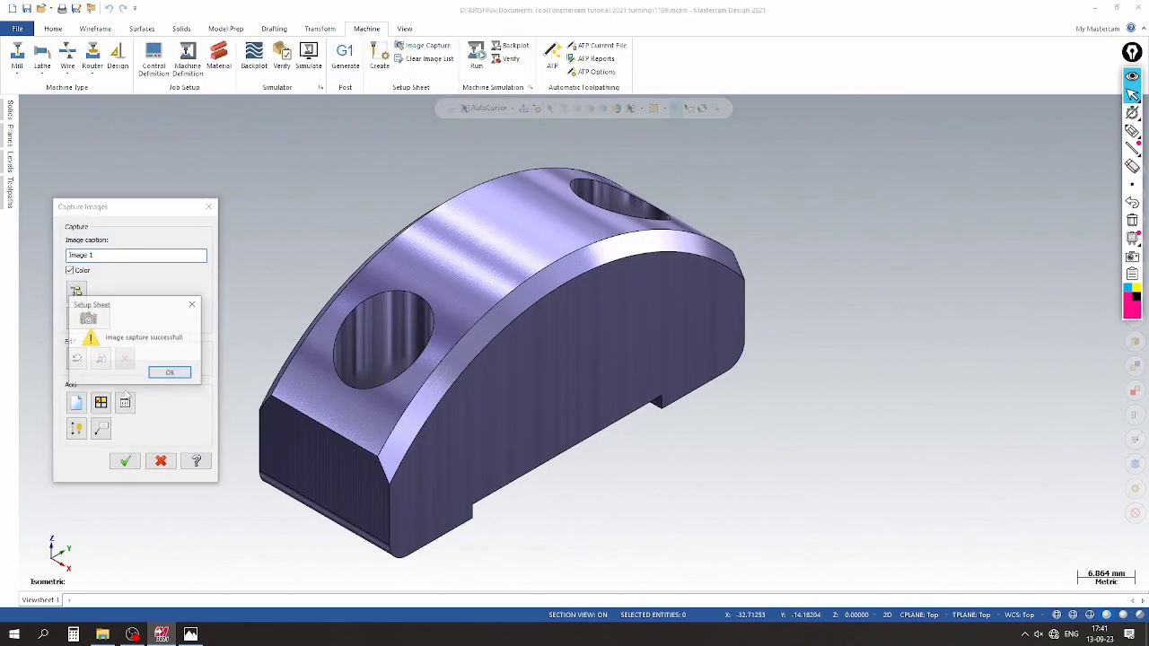
{"action": "left_click", "coordinate": [170, 374]}
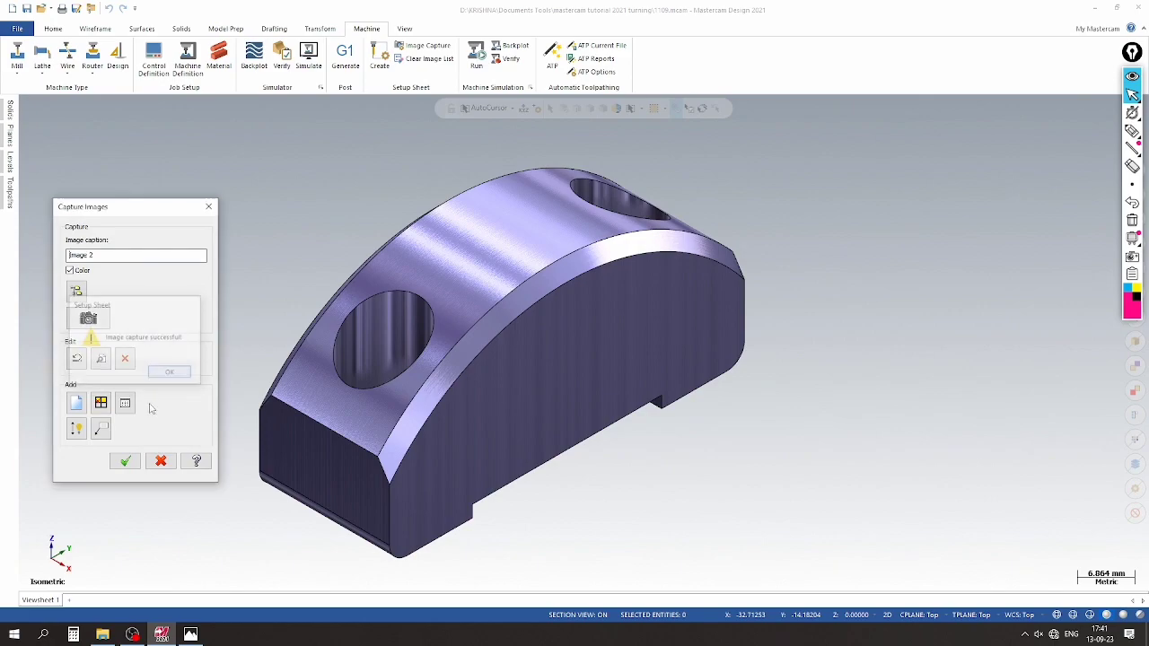
{"action": "left_click", "coordinate": [125, 460]}
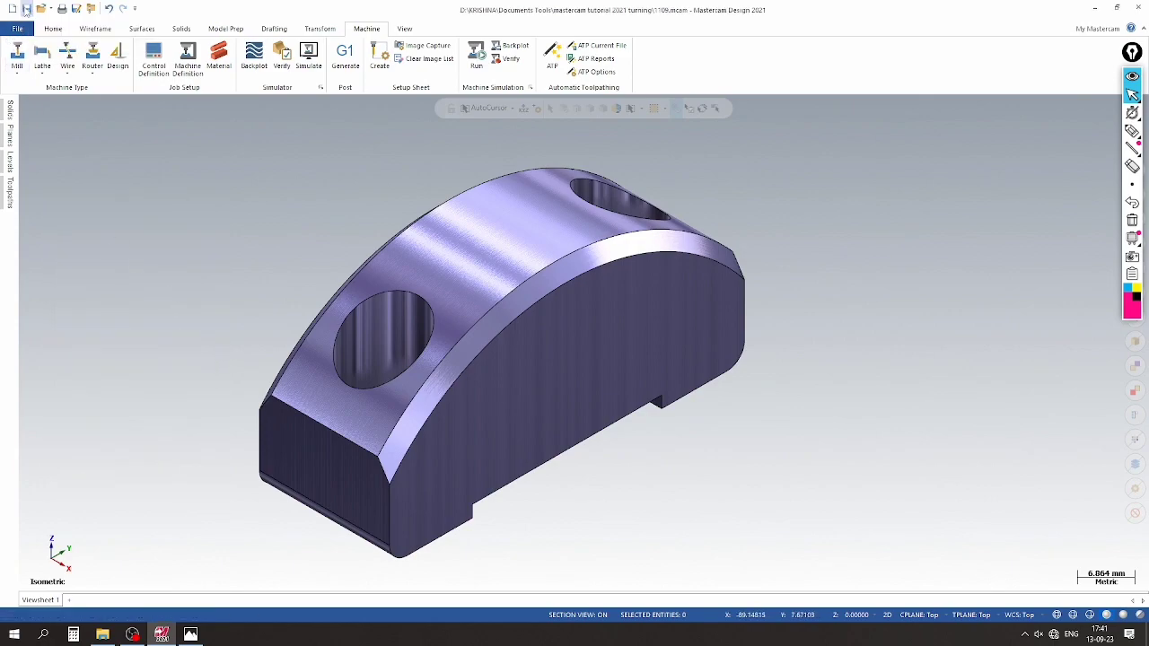